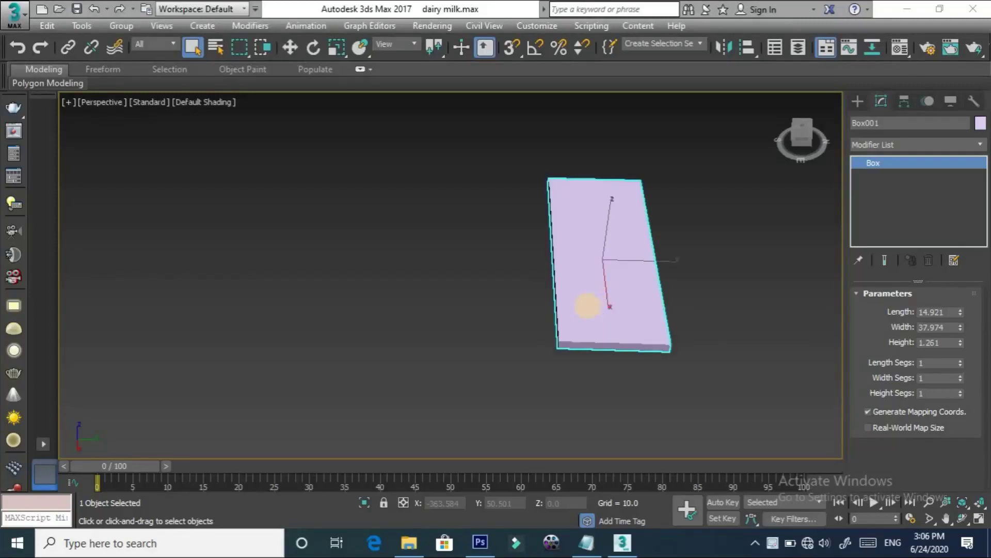
# Orbit to view the thin box and add an Unwrap UVW modifier to it
pyautogui.scroll(-3, 587, 303)
pyautogui.scroll(2, 586, 297)
pyautogui.moveTo(587, 292)
pyautogui.keyDown('alt'); pyautogui.mouseDown(button='middle')
pyautogui.moveTo(599, 220)
pyautogui.moveTo(566, 231)
pyautogui.moveTo(540, 279)
pyautogui.moveTo(554, 285)
pyautogui.mouseUp(button='middle'); pyautogui.keyUp('alt')
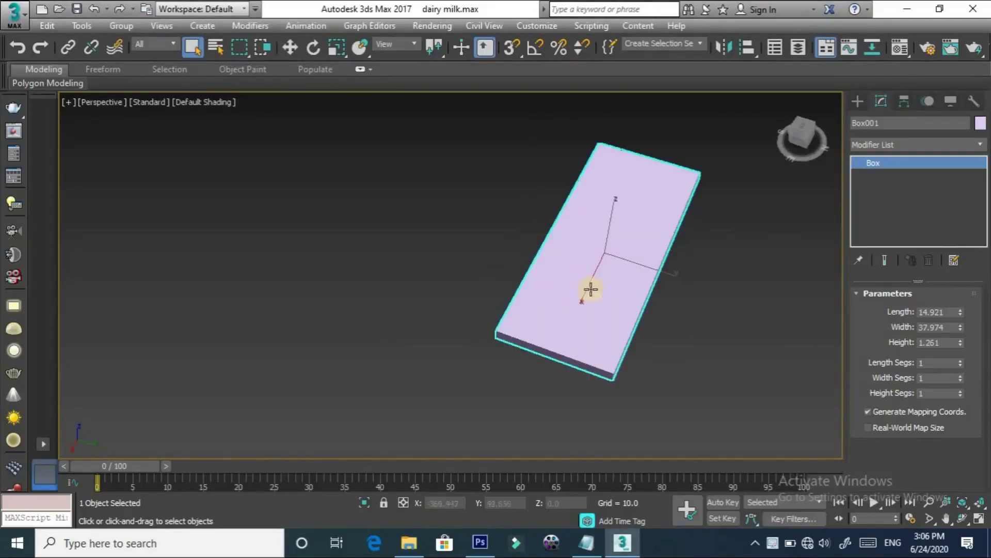
pyautogui.keyDown('alt'); pyautogui.moveTo(632, 324); pyautogui.dragTo(697, 155, button='middle'); pyautogui.keyUp('alt')
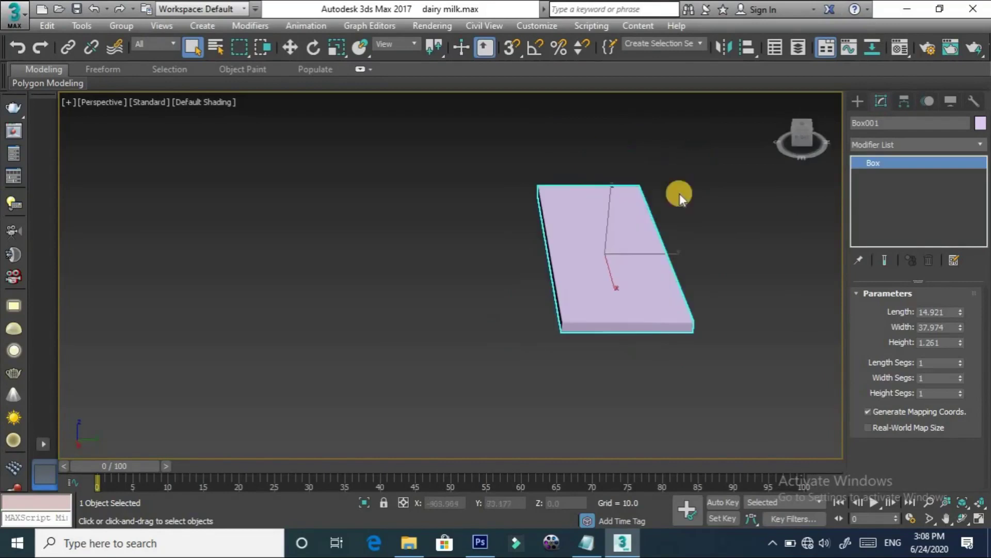
pyautogui.moveTo(620, 261); pyautogui.dragTo(492, 330, button='middle')
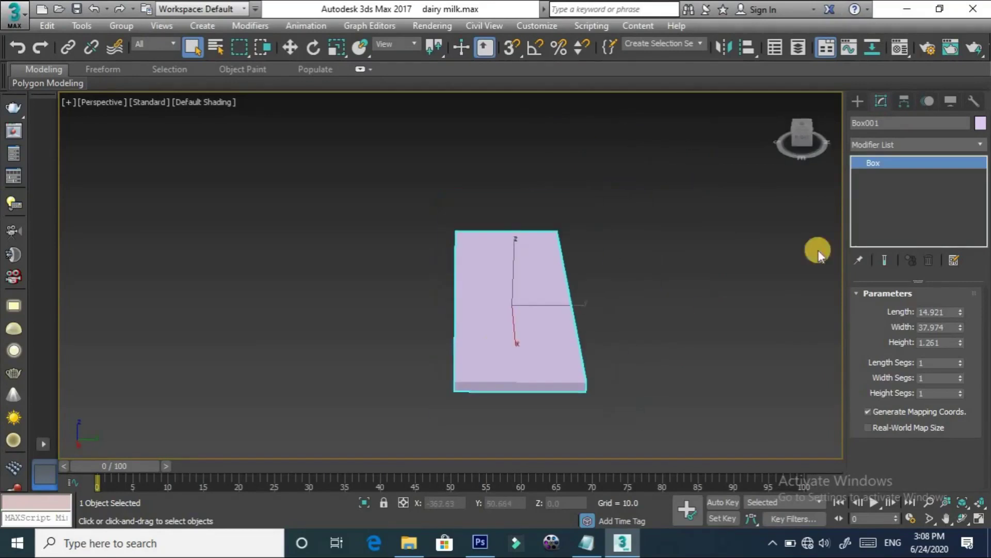
pyautogui.click(906, 144)
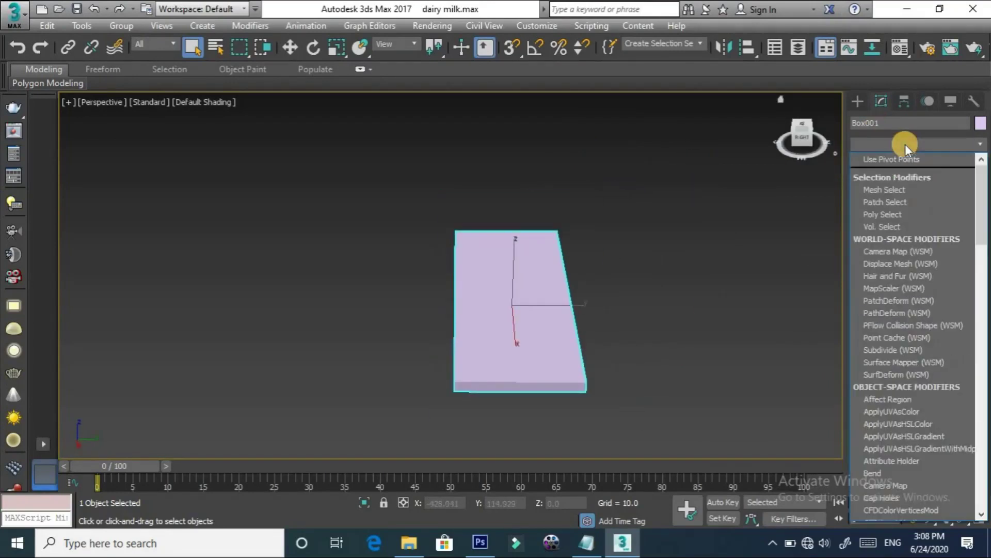
pyautogui.write('u')
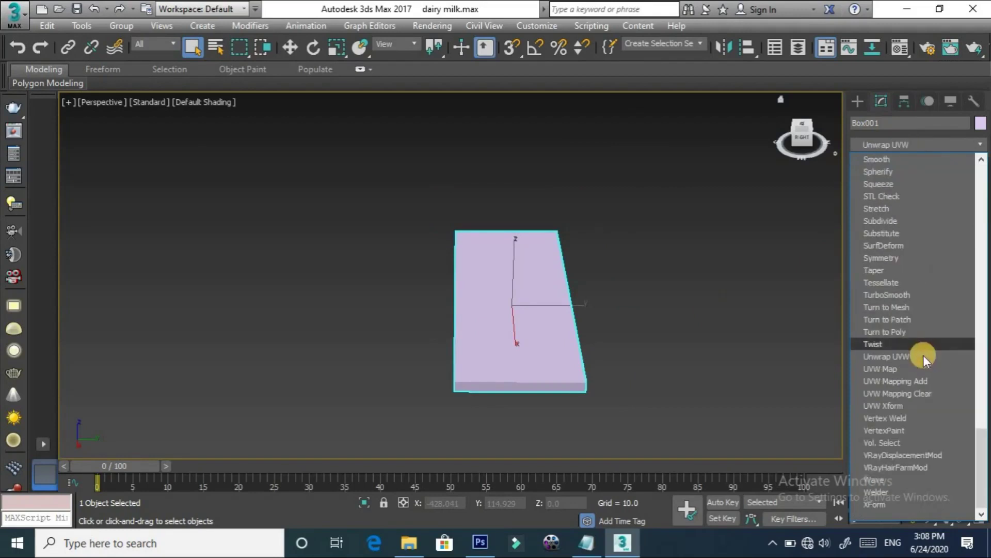
pyautogui.click(922, 356)
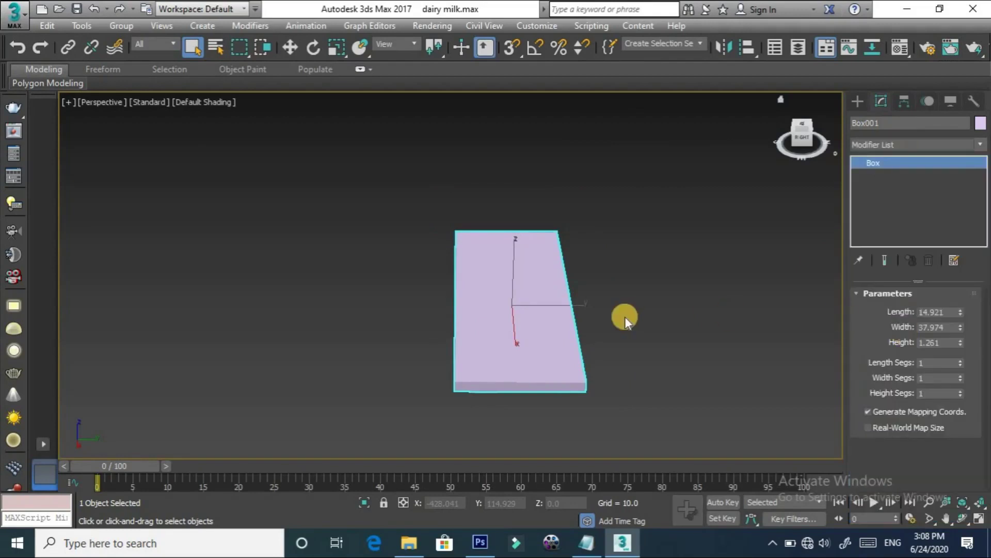
# Scroll the modifier panel down to Open UV Editor and launch the Edit UVWs window
pyautogui.scroll(-2, 888, 408)
pyautogui.scroll(-2, 892, 412)
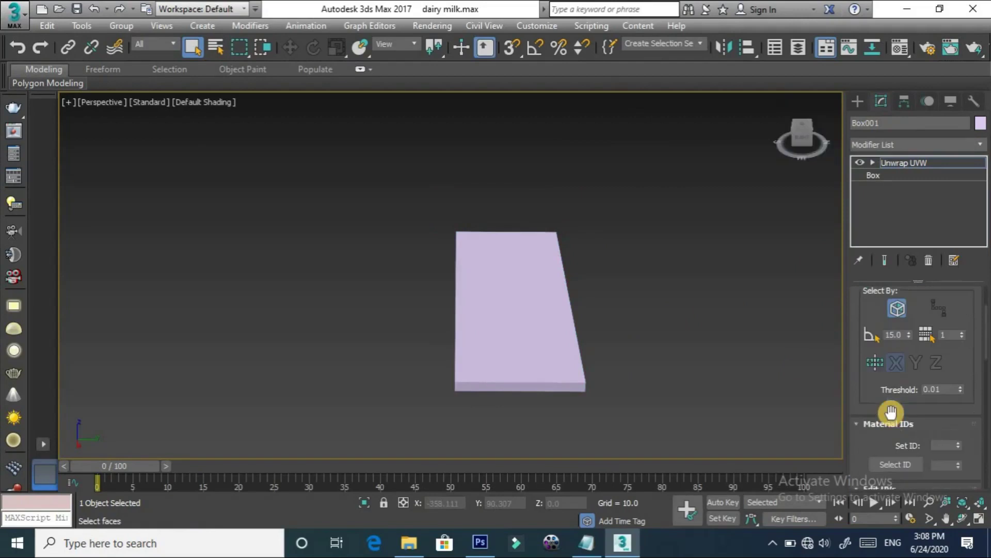
pyautogui.scroll(-2, 892, 412)
pyautogui.click(891, 444)
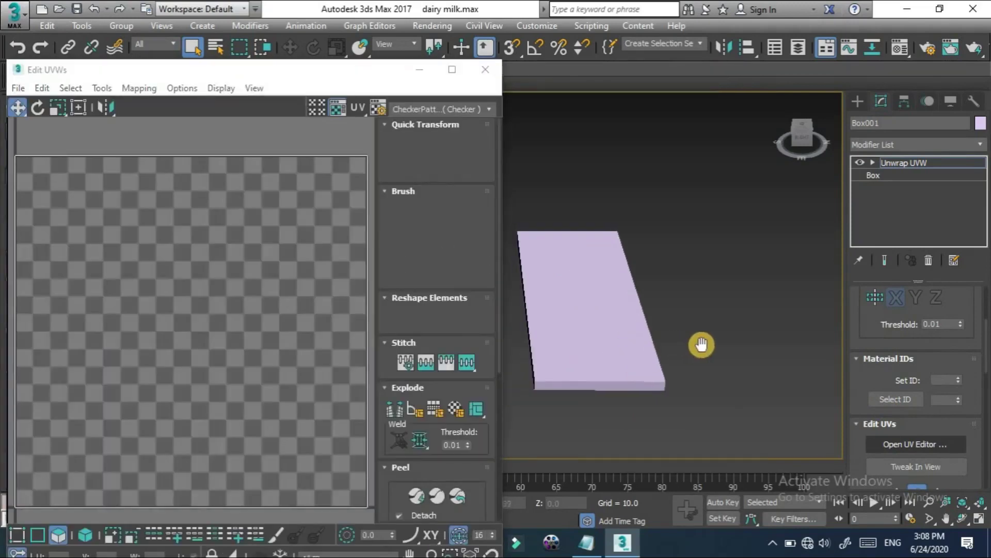
# Select all faces in polygon mode and apply Flatten Mapping to the box's UVs
pyautogui.moveTo(161, 323); pyautogui.dragTo(191, 308, button='middle')
pyautogui.moveTo(82, 228); pyautogui.dragTo(265, 418)
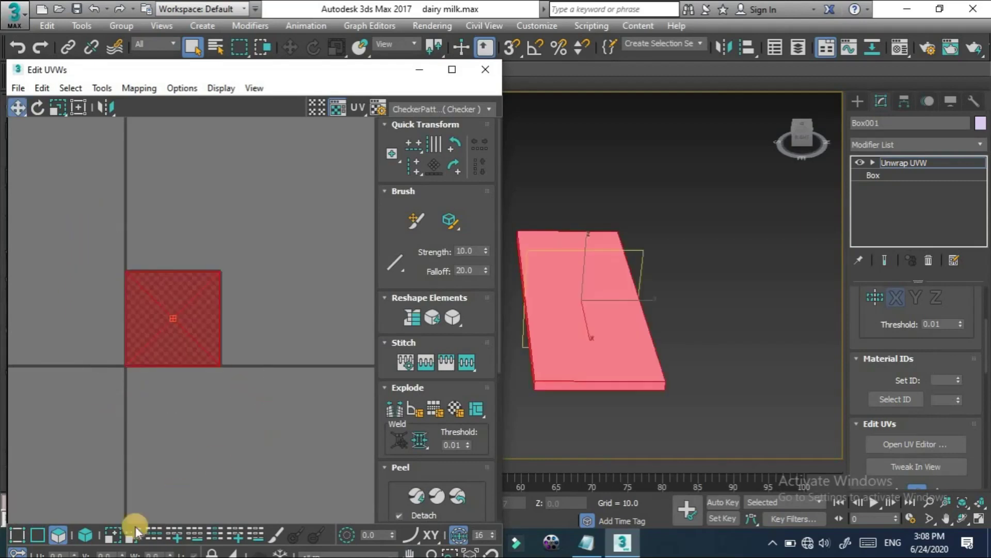
pyautogui.click(61, 536)
pyautogui.moveTo(83, 222); pyautogui.dragTo(270, 403)
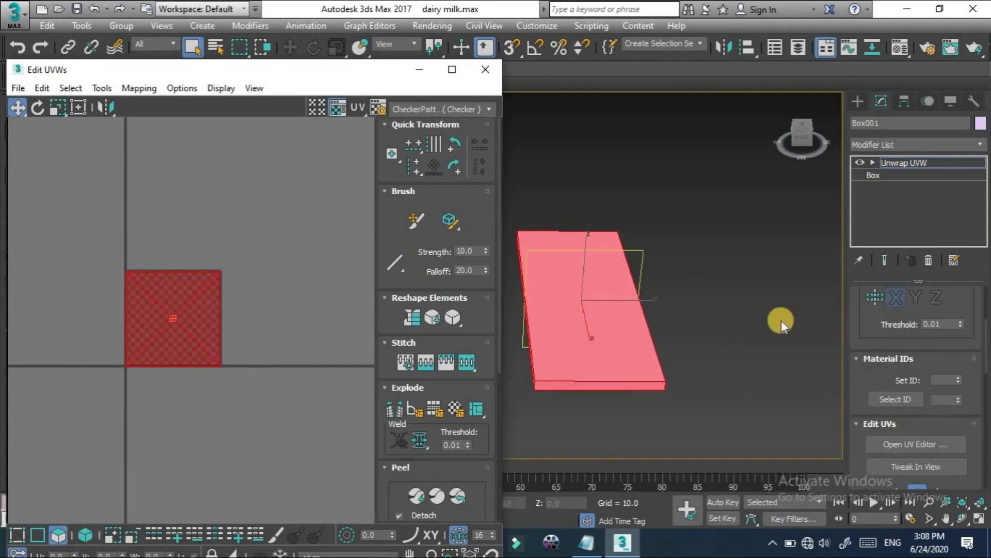
pyautogui.click(131, 88)
pyautogui.click(175, 102)
pyautogui.click(202, 101)
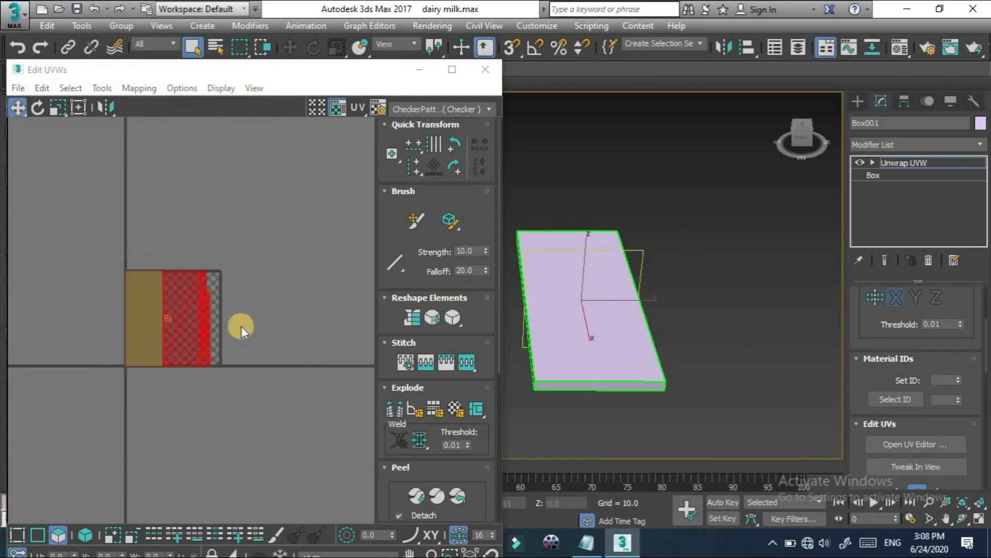
# Move one large UV face piece up, then back beside the other
pyautogui.click(82, 287)
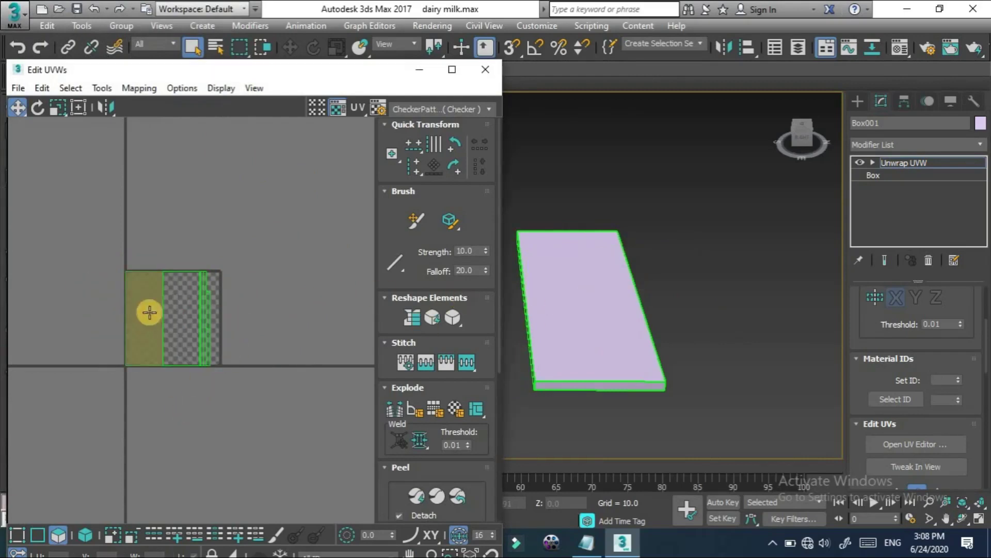
pyautogui.click(184, 336)
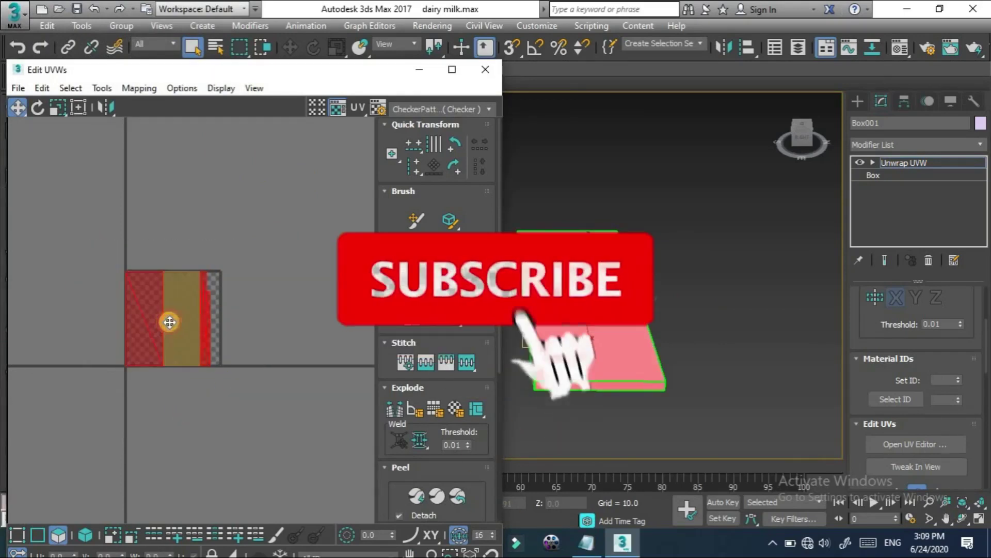
pyautogui.moveTo(151, 289); pyautogui.dragTo(135, 187)
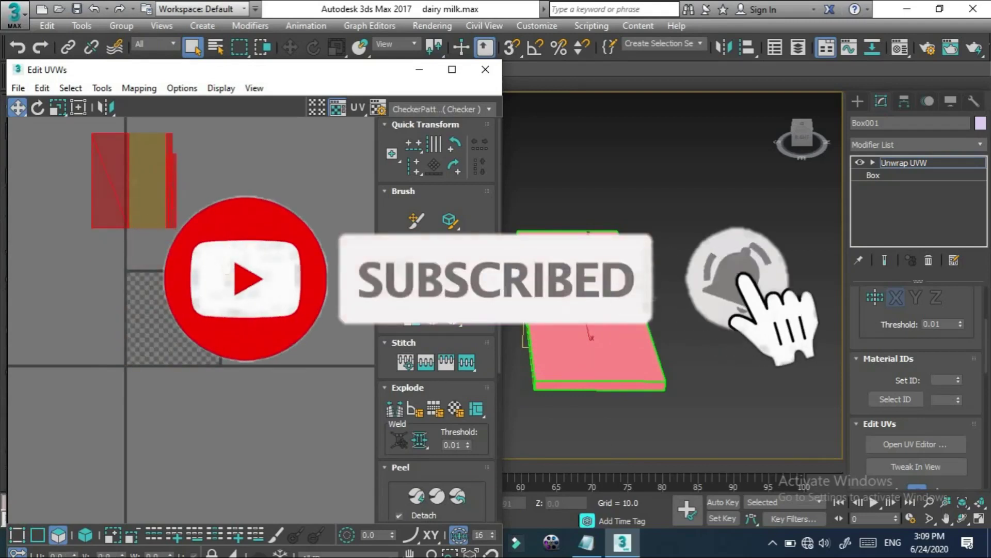
pyautogui.moveTo(136, 187); pyautogui.dragTo(174, 375, button='middle')
pyautogui.moveTo(175, 375); pyautogui.dragTo(221, 358)
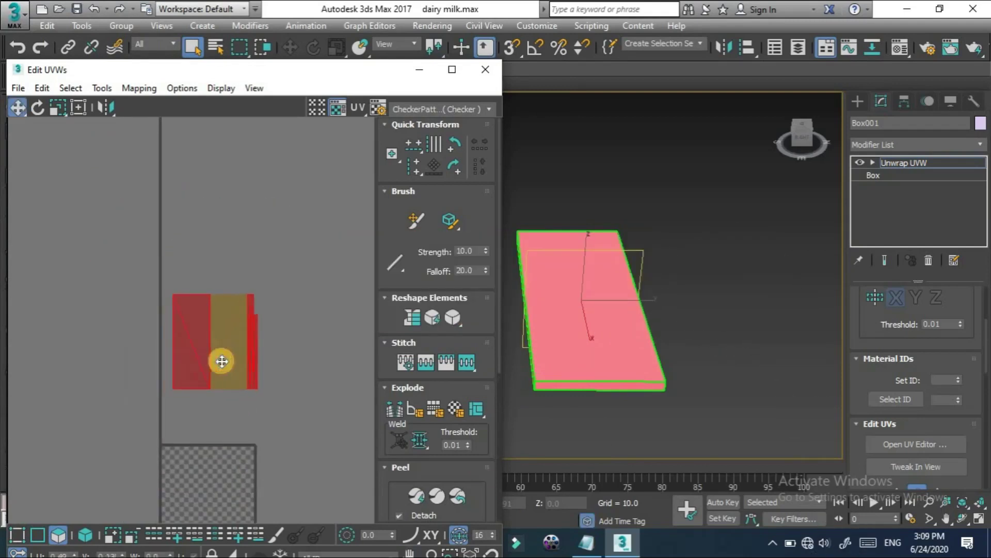
# Select the right and left large UV faces and the box's top face
pyautogui.click(238, 406)
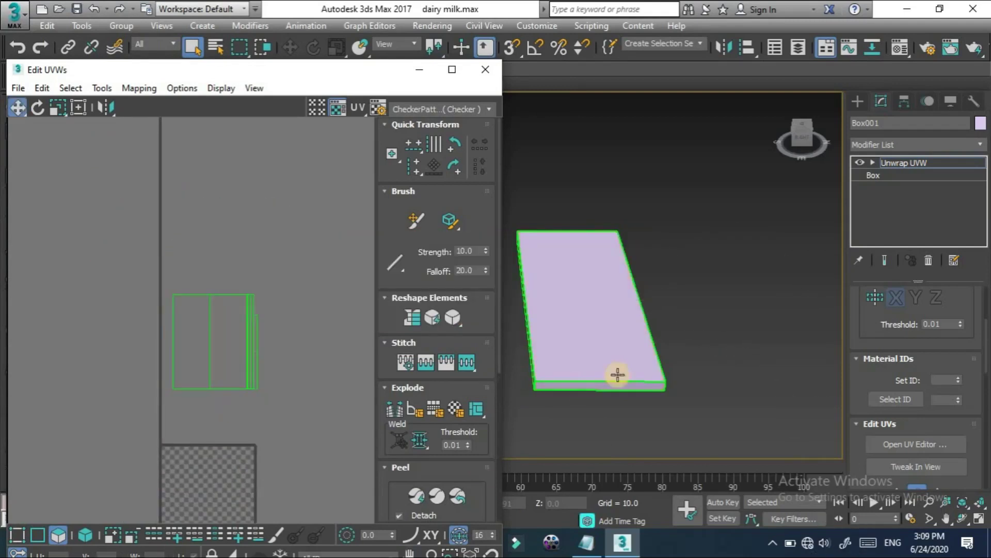
pyautogui.click(228, 328)
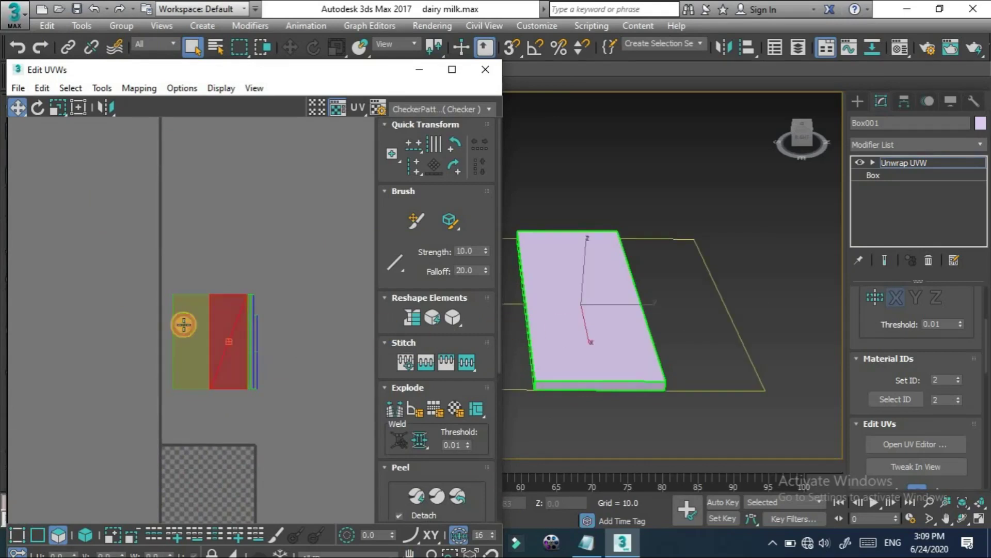
pyautogui.click(206, 326)
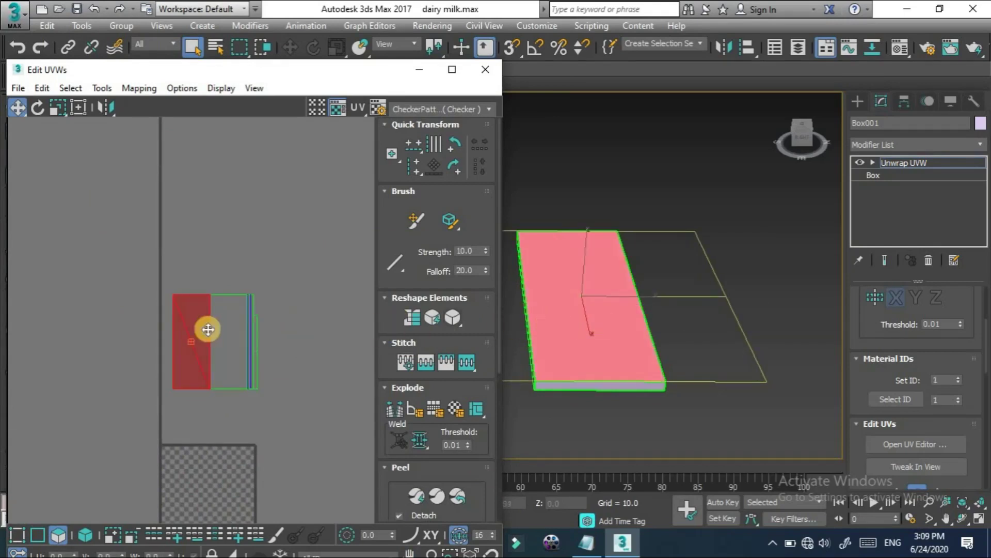
pyautogui.click(618, 350)
pyautogui.click(602, 243)
# Move two thin side UV strips away from the main face pieces
pyautogui.moveTo(602, 230)
pyautogui.keyDown('alt'); pyautogui.mouseDown(button='middle')
pyautogui.moveTo(604, 383)
pyautogui.moveTo(611, 345)
pyautogui.mouseUp(button='middle'); pyautogui.keyUp('alt')
pyautogui.scroll(2, 268, 354)
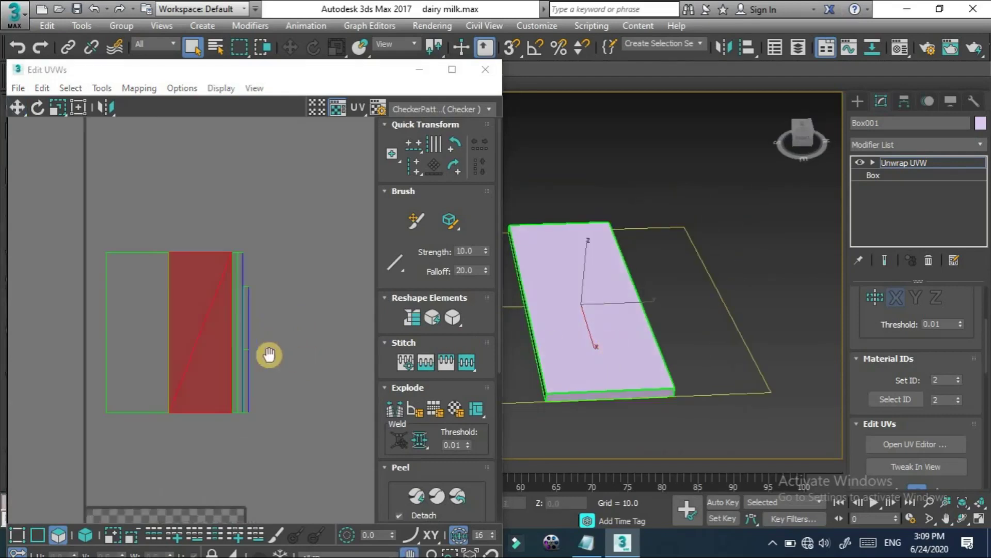
pyautogui.click(247, 326)
pyautogui.moveTo(248, 326); pyautogui.dragTo(300, 281)
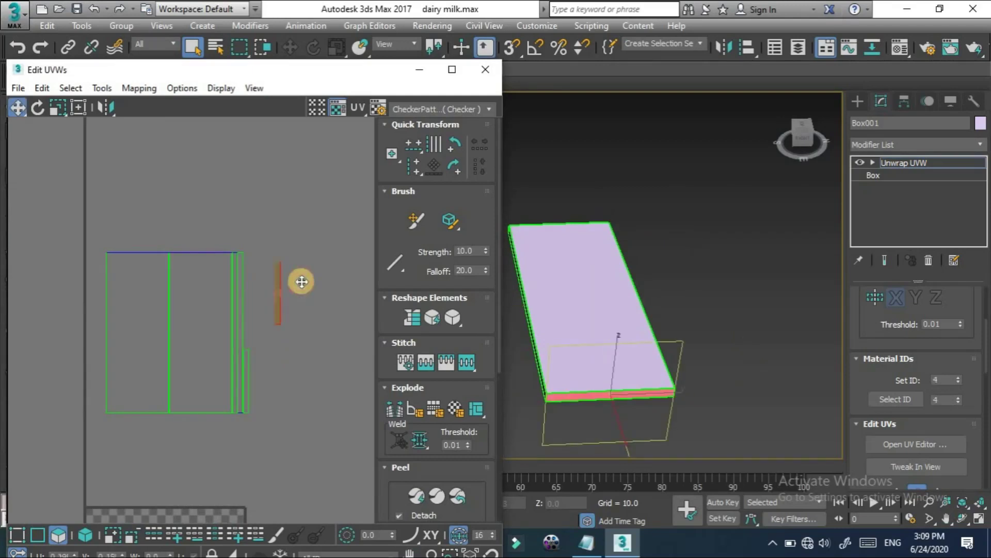
pyautogui.click(248, 385)
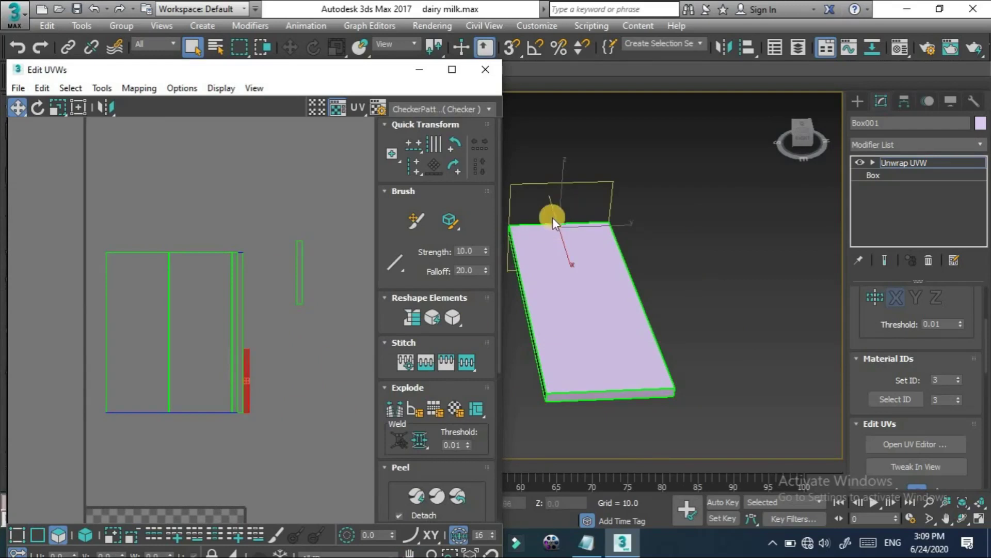
pyautogui.keyDown('alt'); pyautogui.moveTo(593, 305); pyautogui.dragTo(763, 296, button='middle'); pyautogui.keyUp('alt')
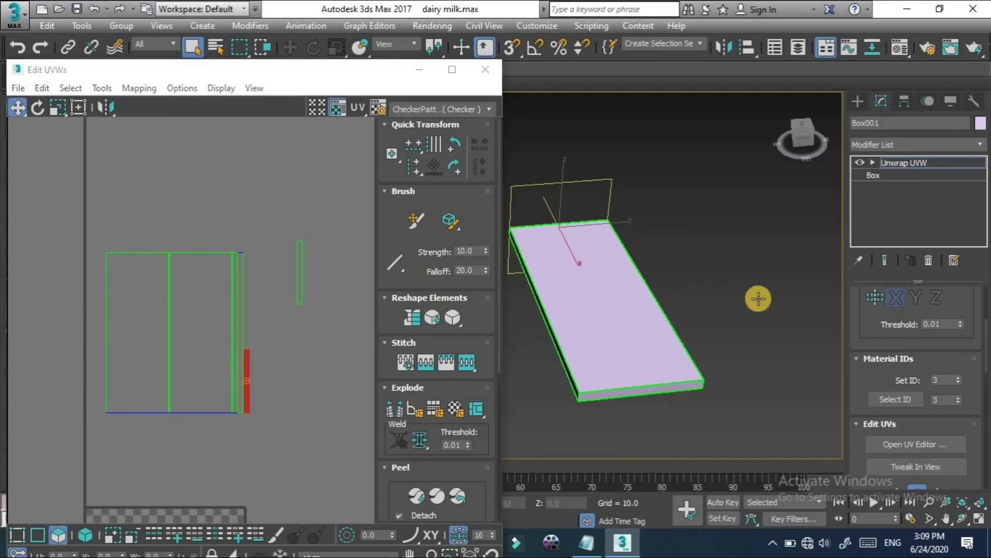
pyautogui.keyDown('alt'); pyautogui.moveTo(598, 303); pyautogui.dragTo(591, 296, button='middle'); pyautogui.keyUp('alt')
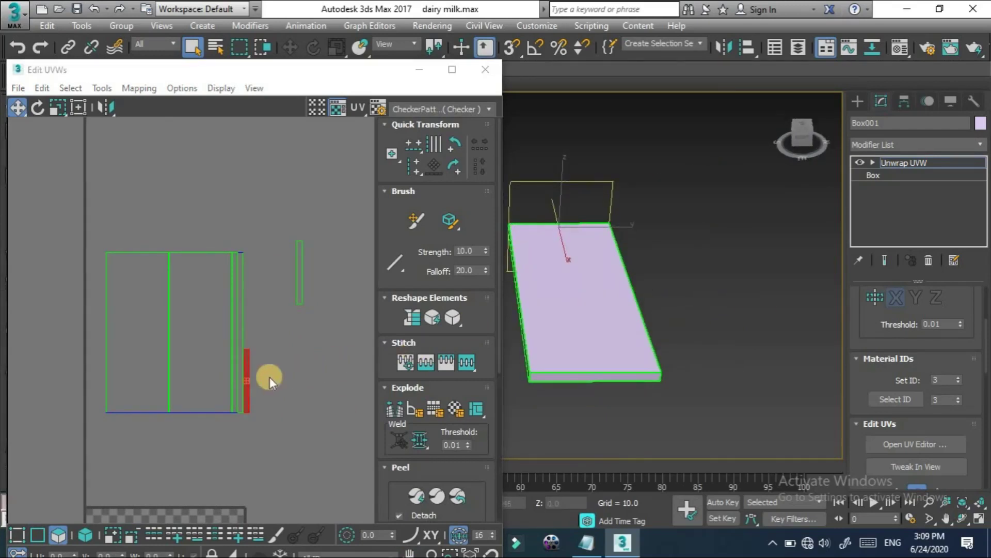
pyautogui.moveTo(250, 371); pyautogui.dragTo(317, 347)
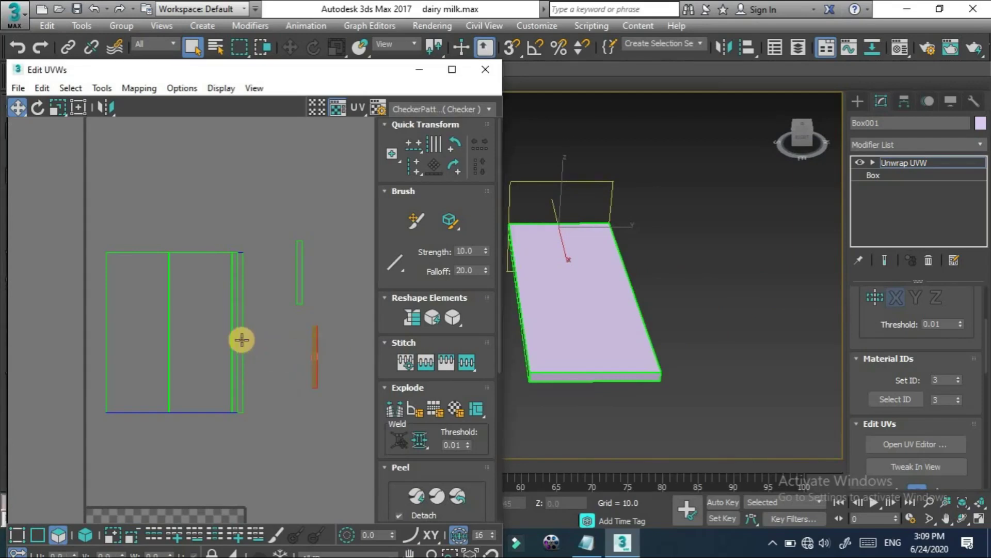
# Shift the tall side strip right and move the top-face UV shell left
pyautogui.moveTo(239, 338); pyautogui.dragTo(289, 337)
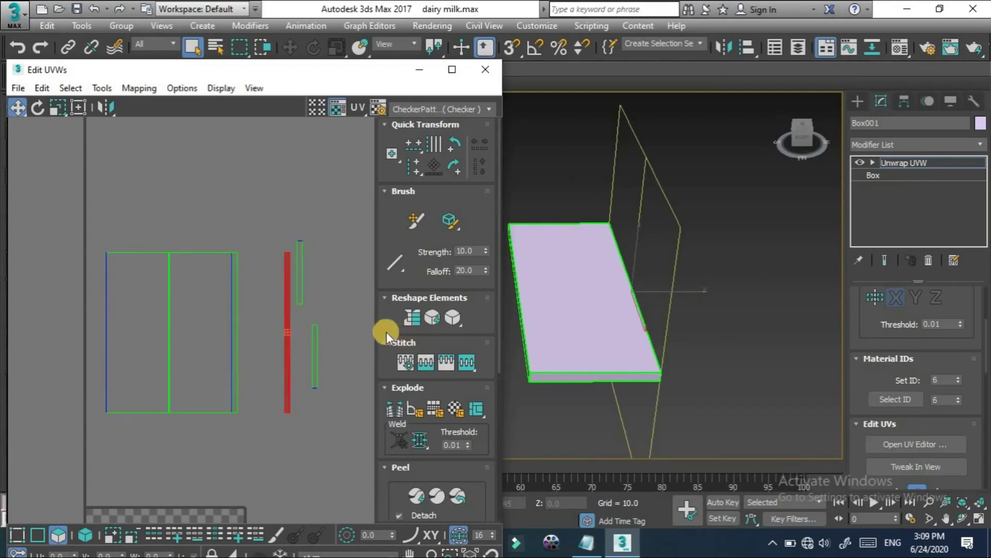
pyautogui.moveTo(647, 335)
pyautogui.keyDown('alt'); pyautogui.mouseDown(button='middle')
pyautogui.moveTo(553, 322)
pyautogui.moveTo(604, 328)
pyautogui.mouseUp(button='middle'); pyautogui.keyUp('alt')
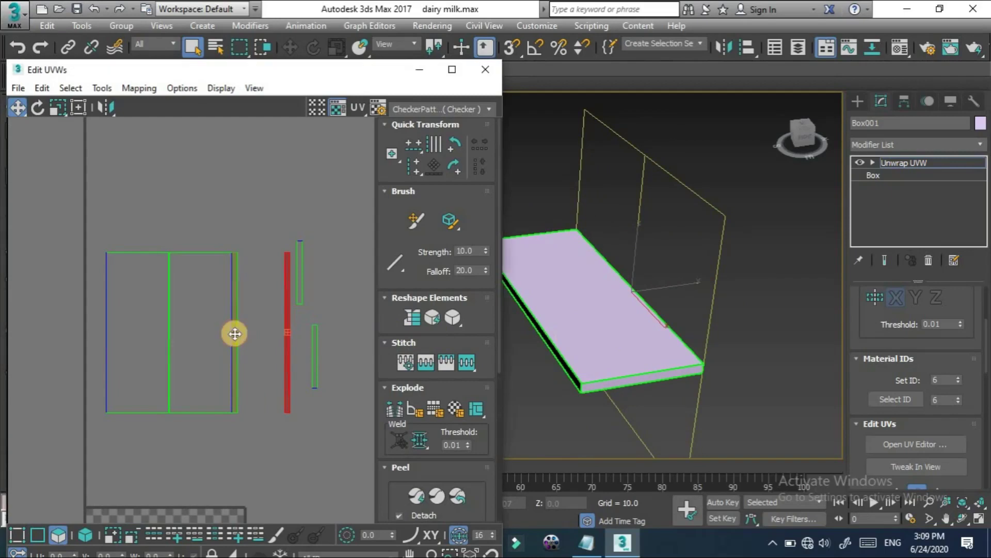
pyautogui.moveTo(233, 332); pyautogui.dragTo(264, 333)
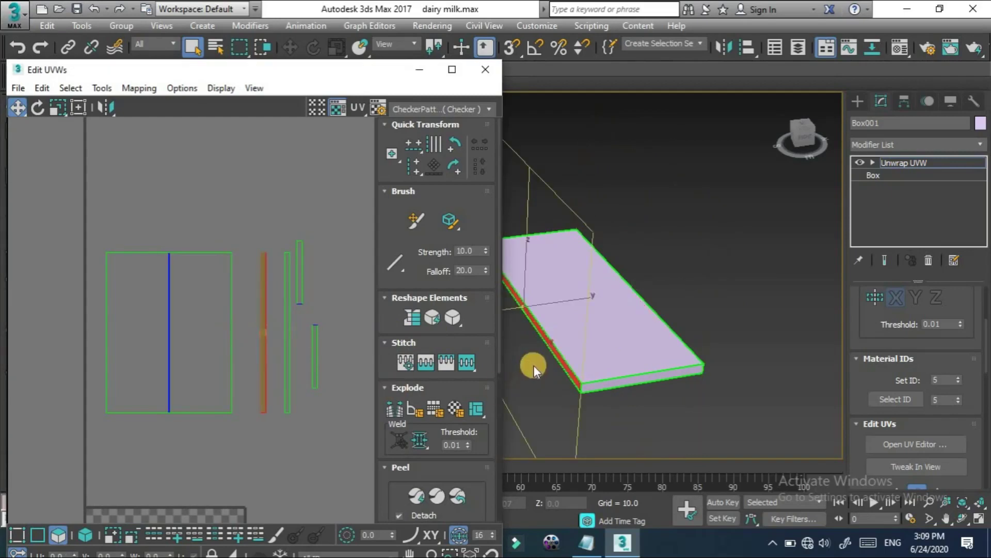
pyautogui.moveTo(574, 339)
pyautogui.keyDown('alt'); pyautogui.mouseDown(button='middle')
pyautogui.moveTo(534, 348)
pyautogui.moveTo(574, 343)
pyautogui.mouseUp(button='middle'); pyautogui.keyUp('alt')
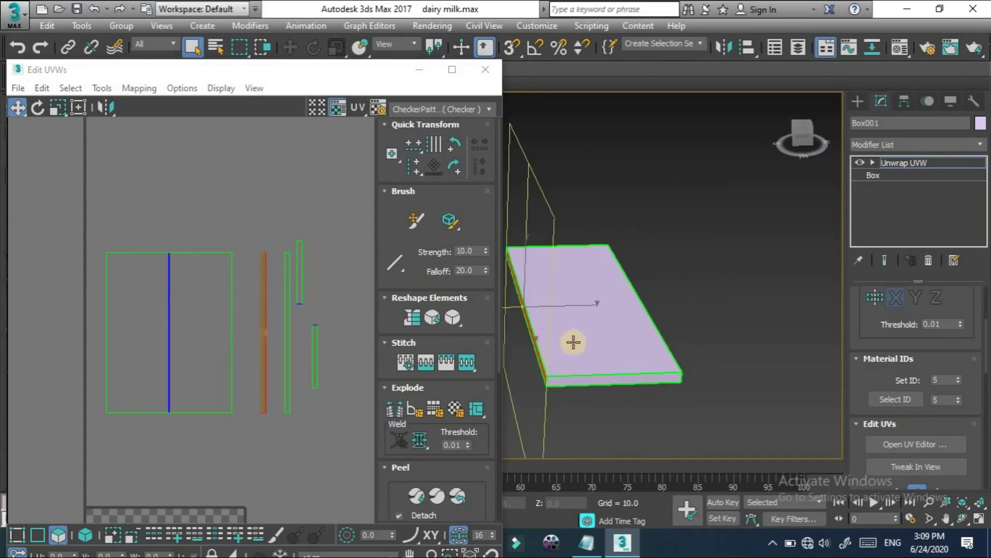
pyautogui.click(211, 341)
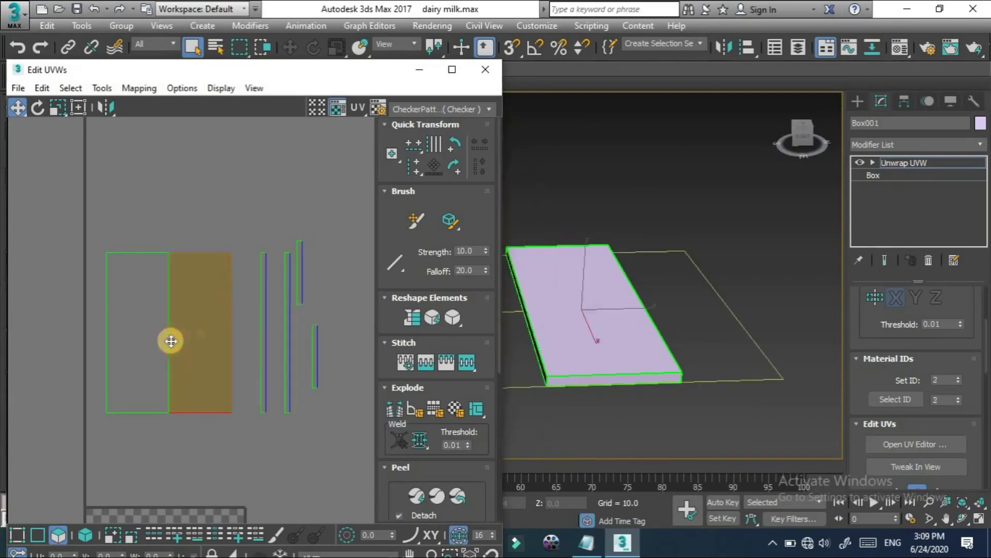
pyautogui.click(138, 332)
pyautogui.moveTo(141, 332); pyautogui.dragTo(117, 331)
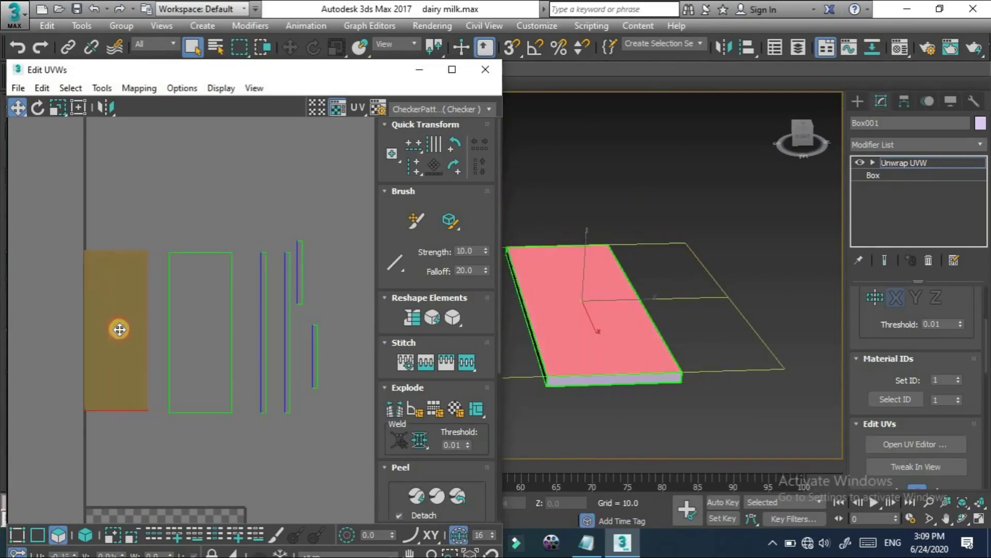
pyautogui.click(58, 538)
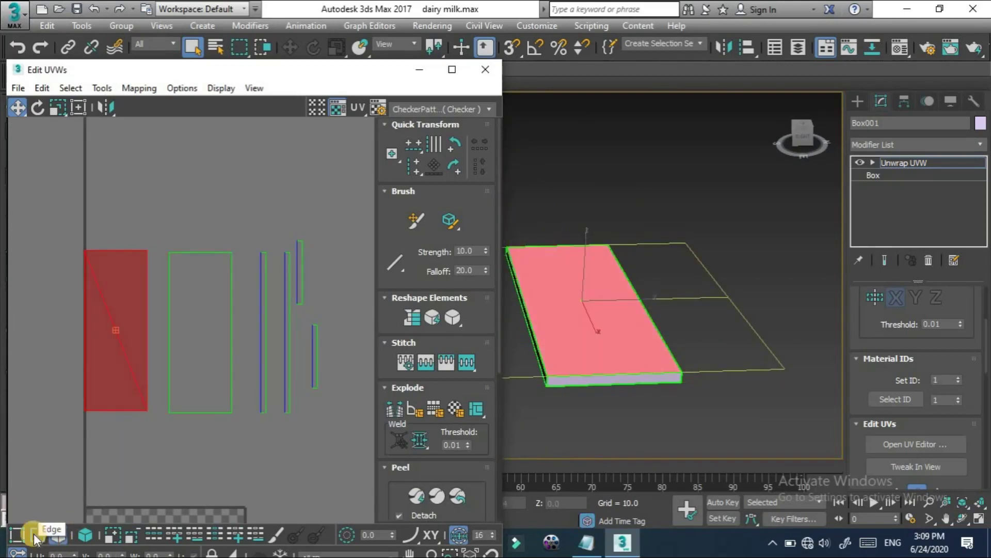
# In edge mode, move the thin side strip next to the top-face shell's right edge
pyautogui.click(104, 478)
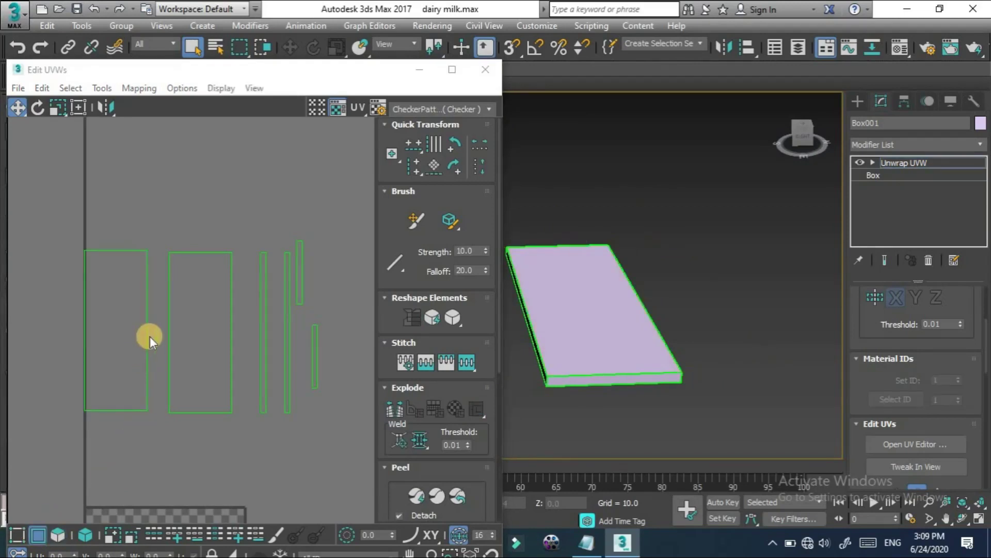
pyautogui.click(84, 336)
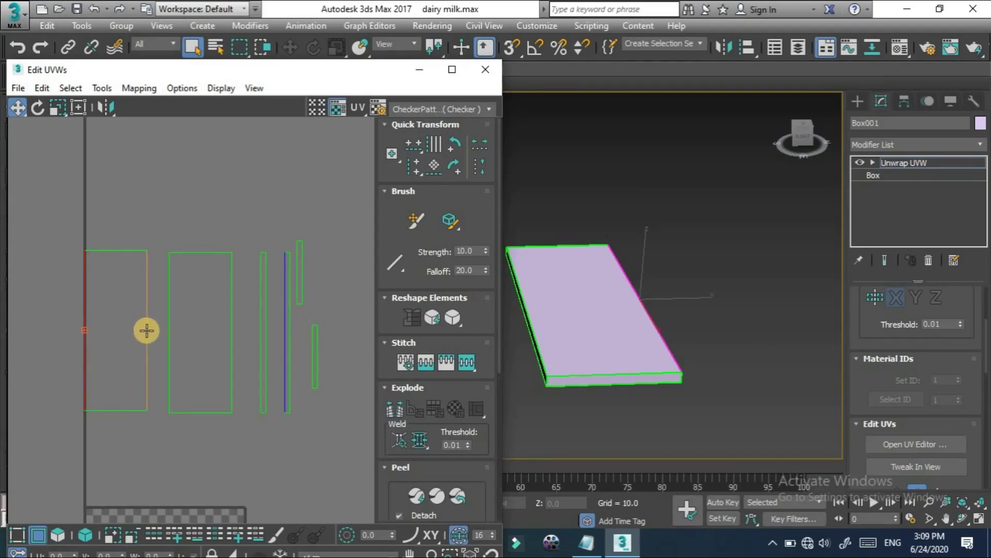
pyautogui.click(146, 330)
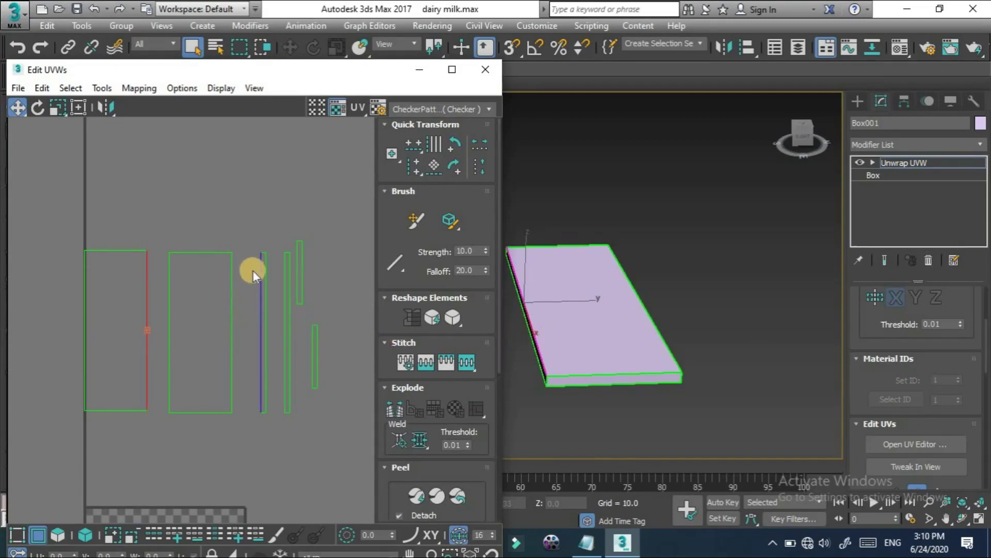
pyautogui.click(269, 406)
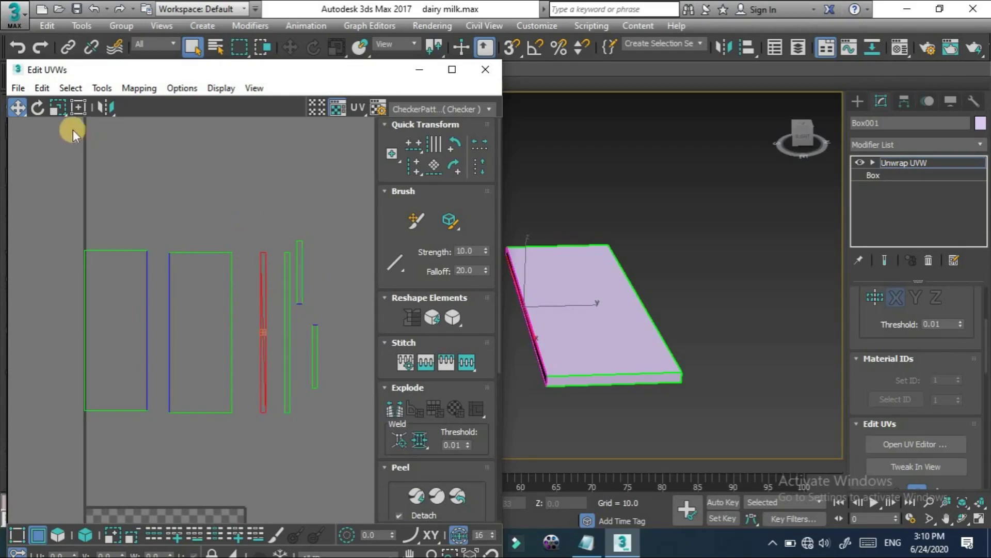
pyautogui.click(20, 104)
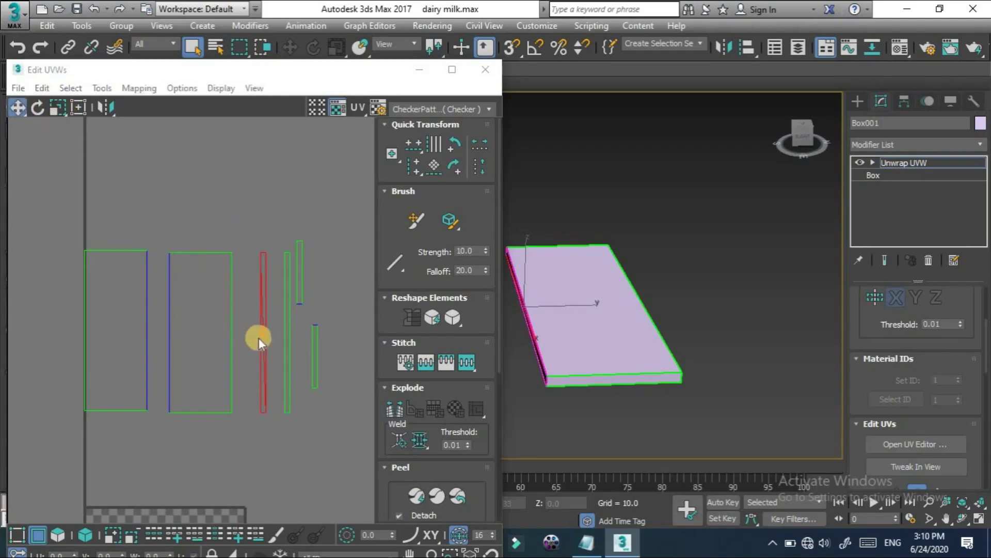
pyautogui.moveTo(260, 333)
pyautogui.mouseDown()
pyautogui.moveTo(162, 325)
pyautogui.moveTo(151, 335)
pyautogui.mouseUp()
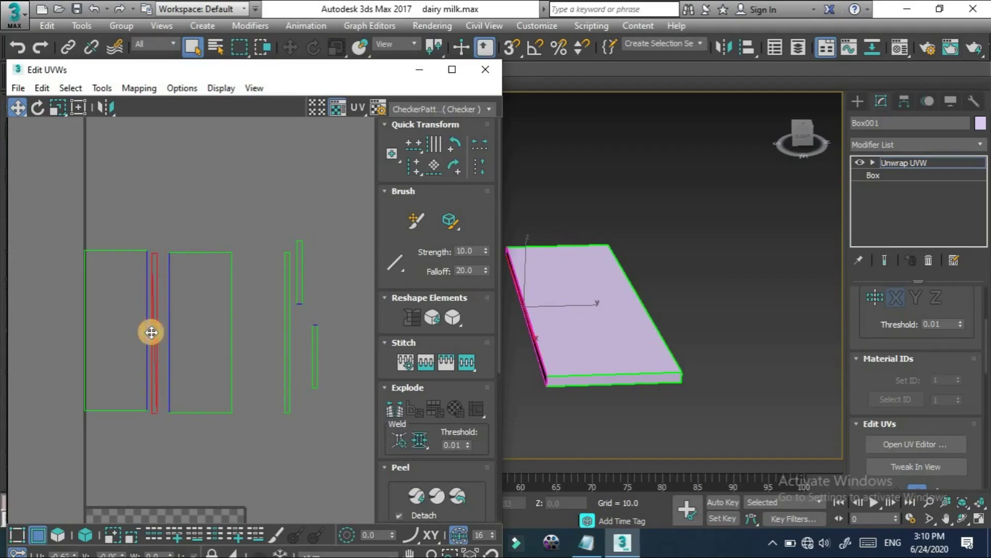
pyautogui.scroll(3, 152, 332)
pyautogui.scroll(1, 151, 332)
pyautogui.scroll(1, 151, 332)
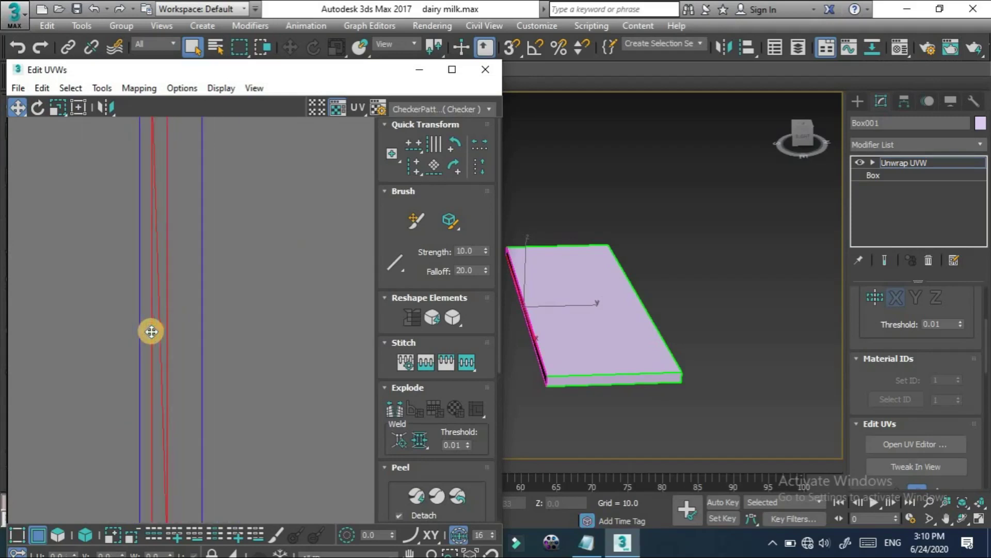
pyautogui.scroll(-1, 153, 330)
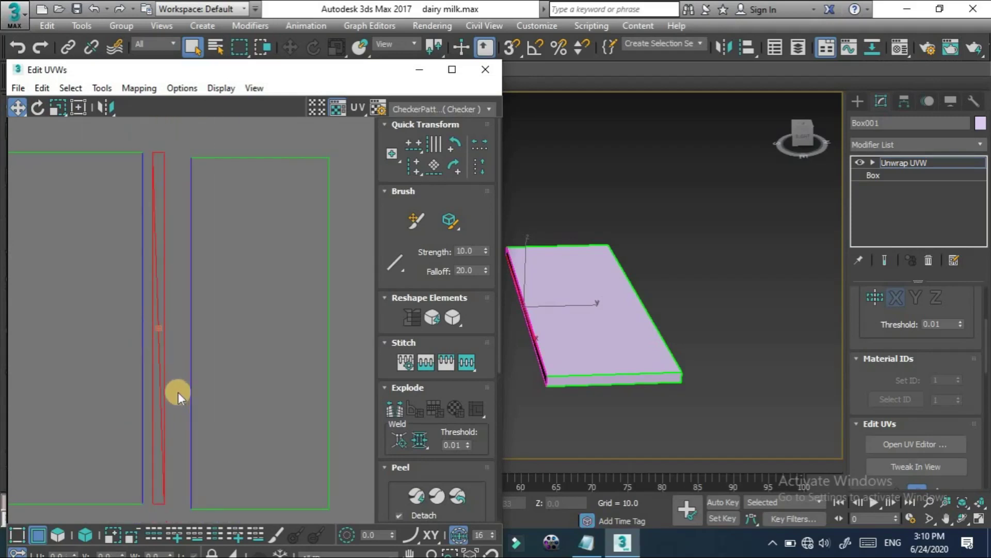
pyautogui.click(178, 378)
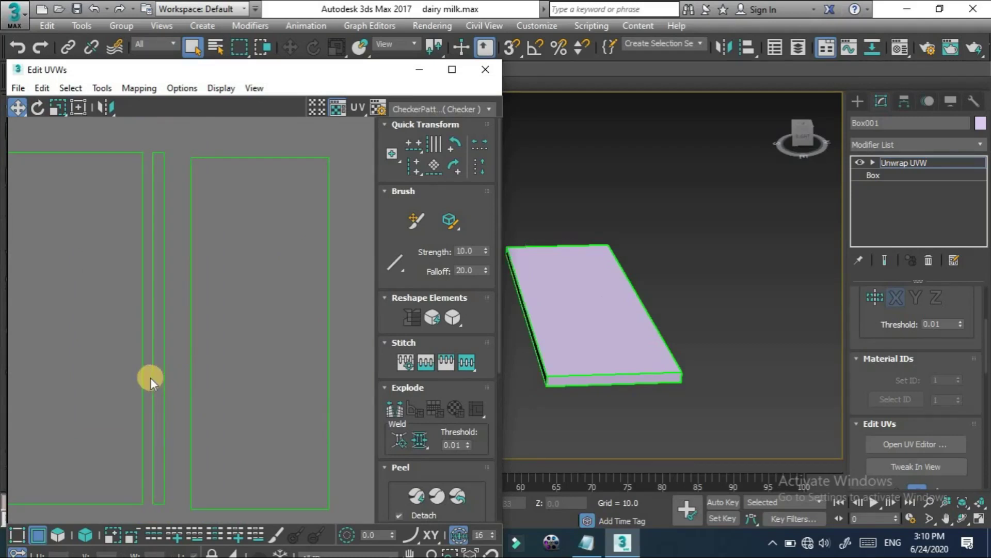
# Stitch the thin strip onto the top-face shell along its adjacent edge
pyautogui.click(151, 377)
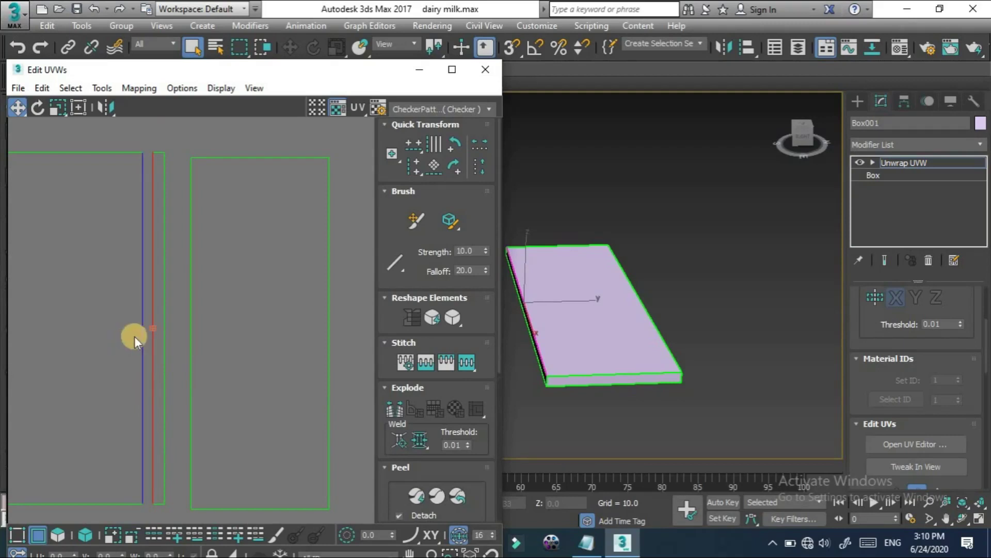
pyautogui.click(467, 362)
pyautogui.scroll(-3, 184, 361)
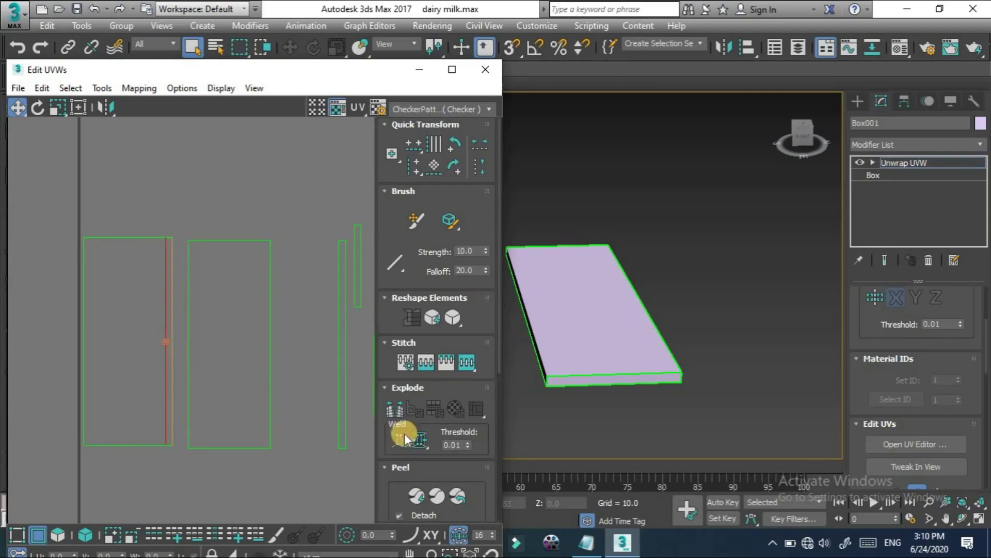
pyautogui.moveTo(277, 357); pyautogui.dragTo(257, 337, button='middle')
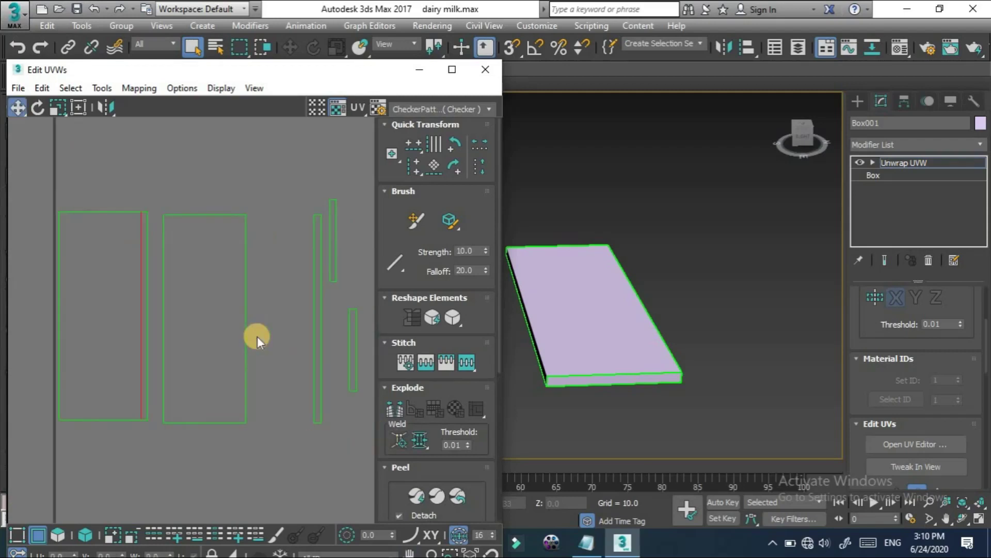
pyautogui.scroll(-2, 257, 336)
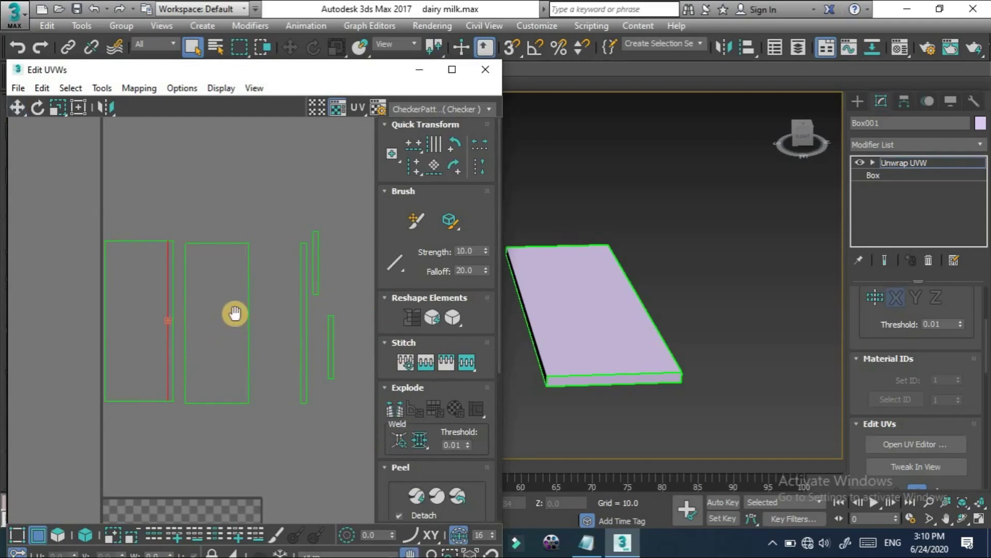
pyautogui.moveTo(235, 313); pyautogui.dragTo(236, 313, button='middle')
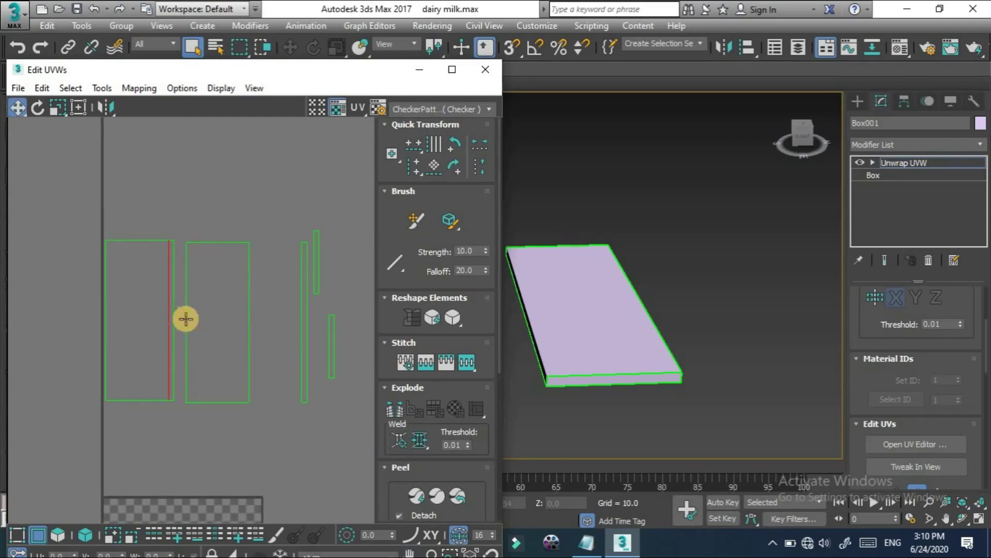
# Select the shared edges and move the second large shell against the joined shell
pyautogui.click(106, 317)
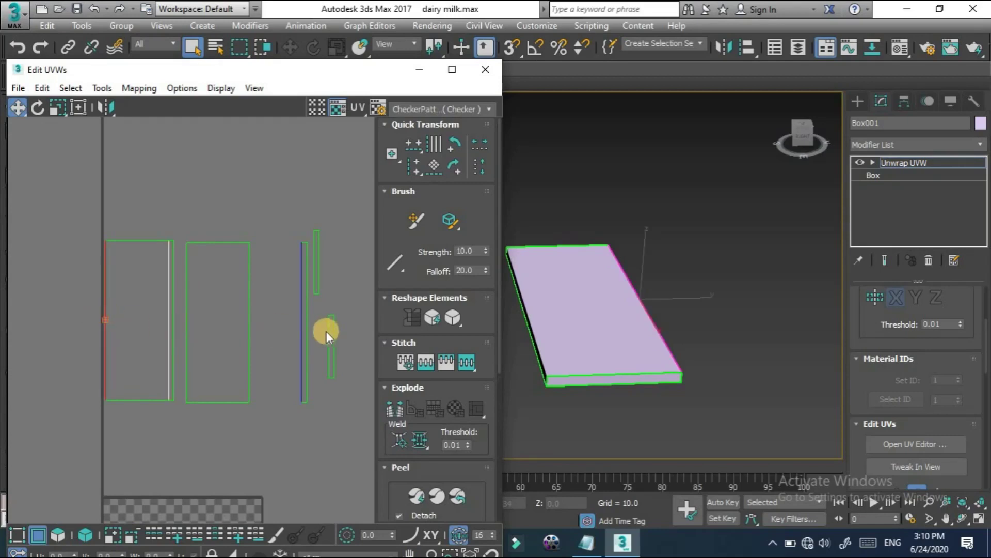
pyautogui.click(302, 336)
pyautogui.click(169, 334)
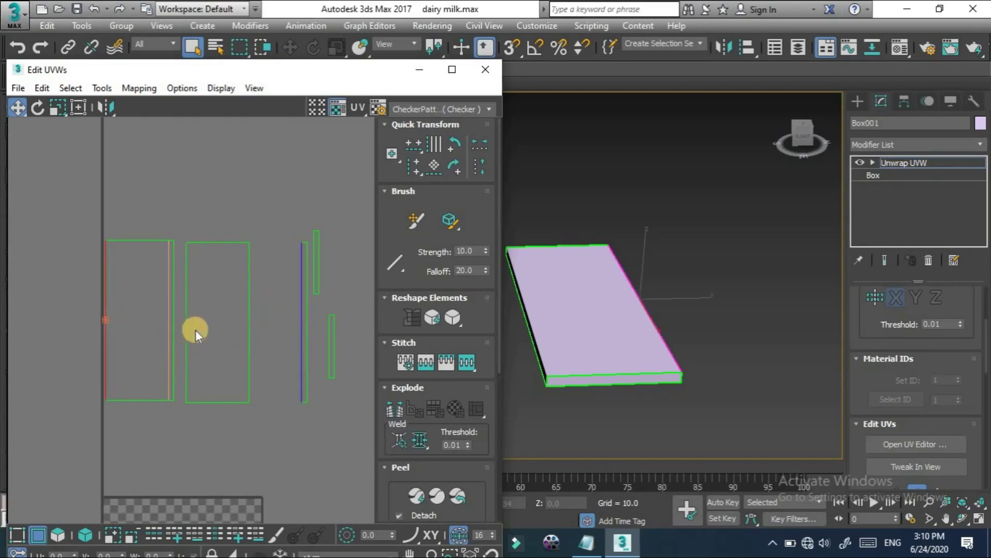
pyautogui.click(174, 324)
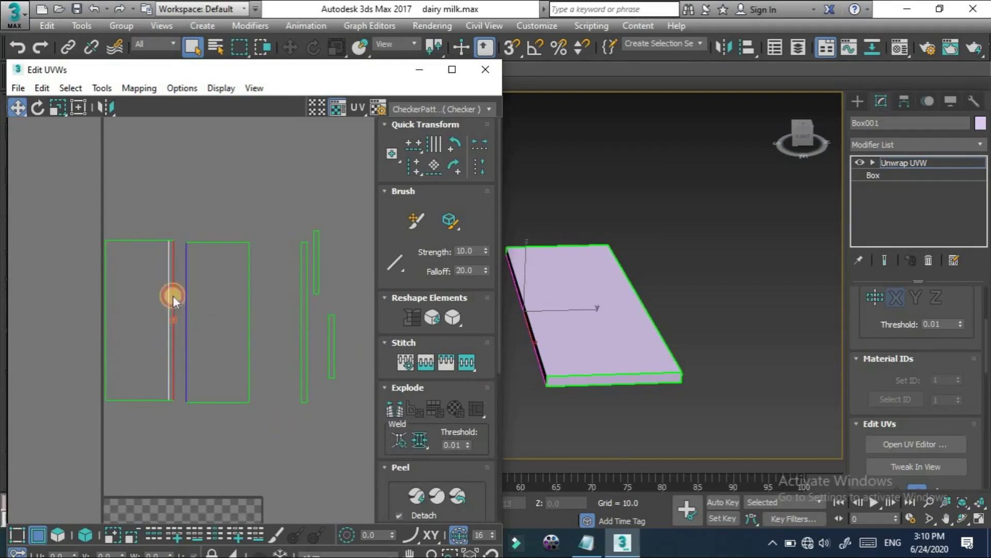
pyautogui.click(200, 320)
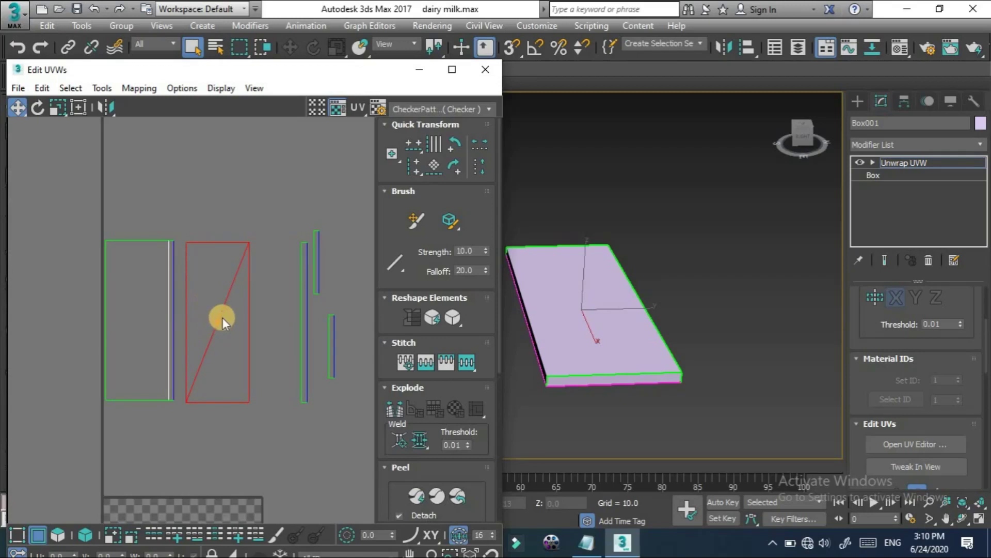
pyautogui.moveTo(217, 323); pyautogui.dragTo(209, 321)
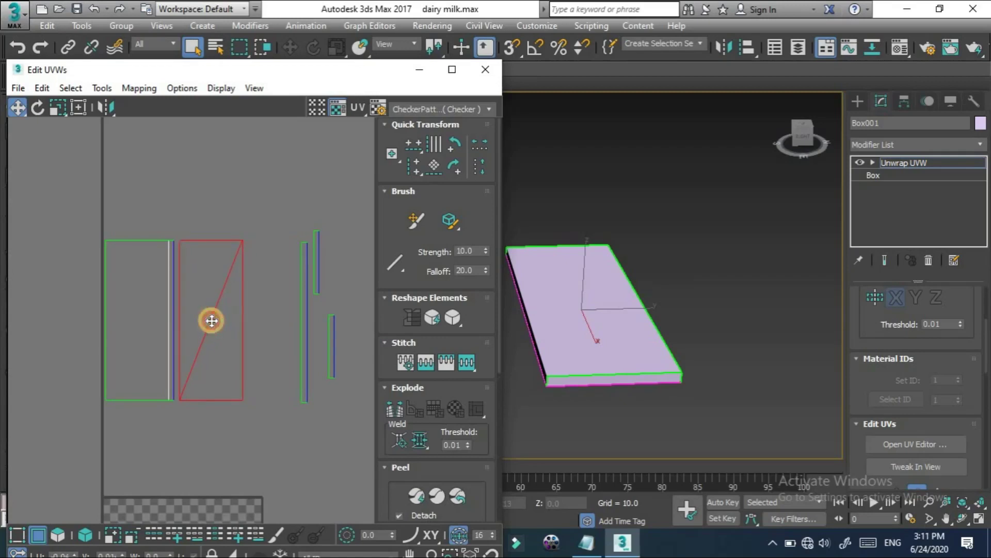
# Stitch the second large shell to the joined shell along their shared edge
pyautogui.scroll(1, 194, 318)
pyautogui.scroll(1, 194, 318)
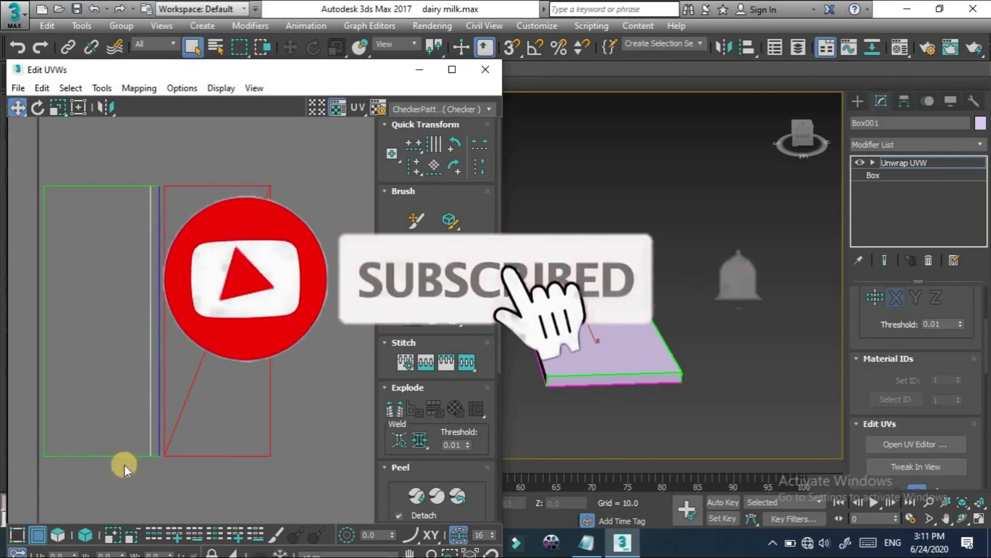
pyautogui.click(163, 318)
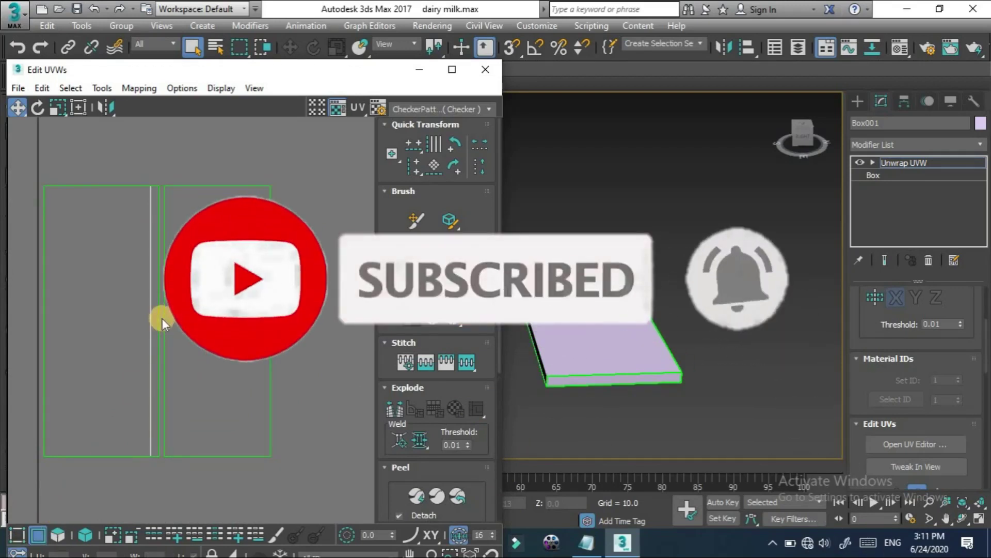
pyautogui.click(163, 320)
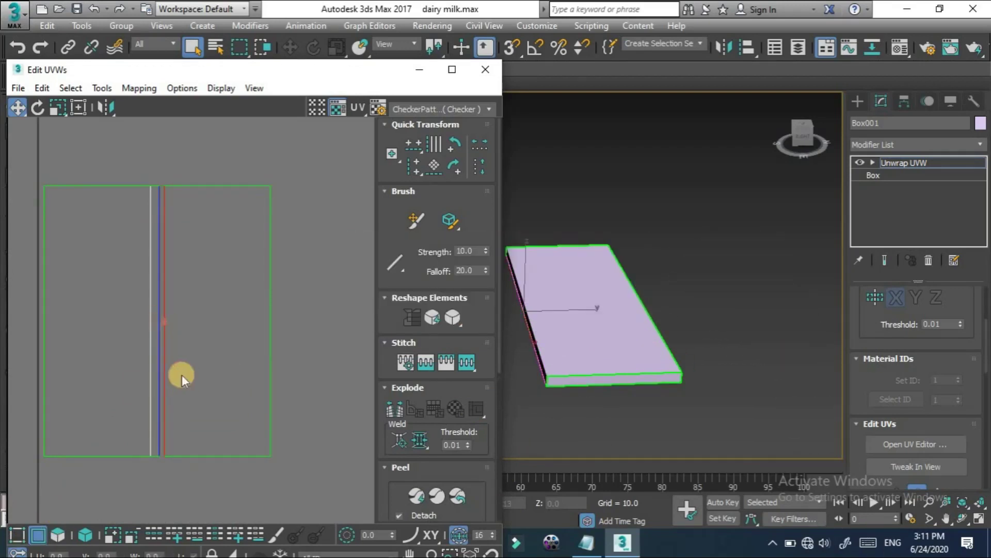
pyautogui.click(460, 368)
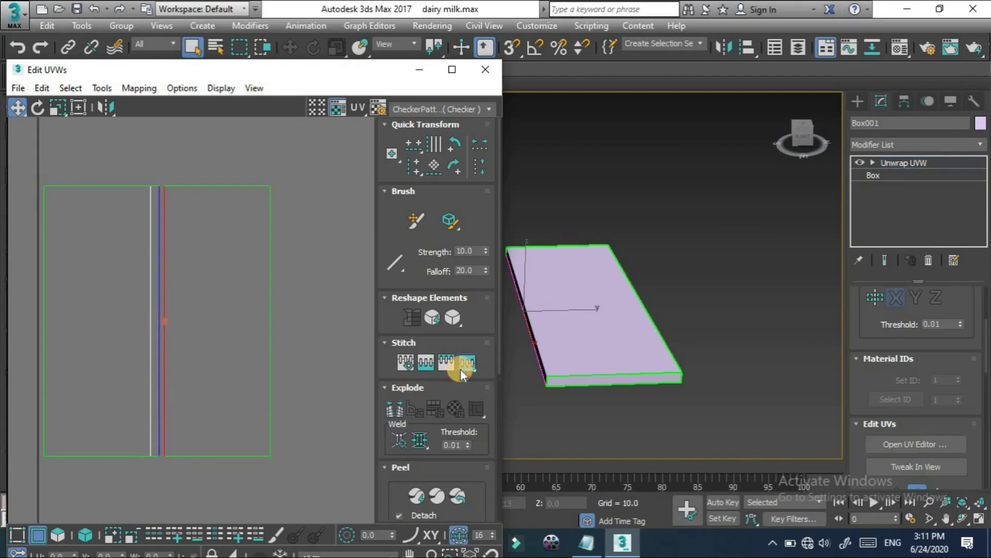
pyautogui.scroll(-3, 221, 328)
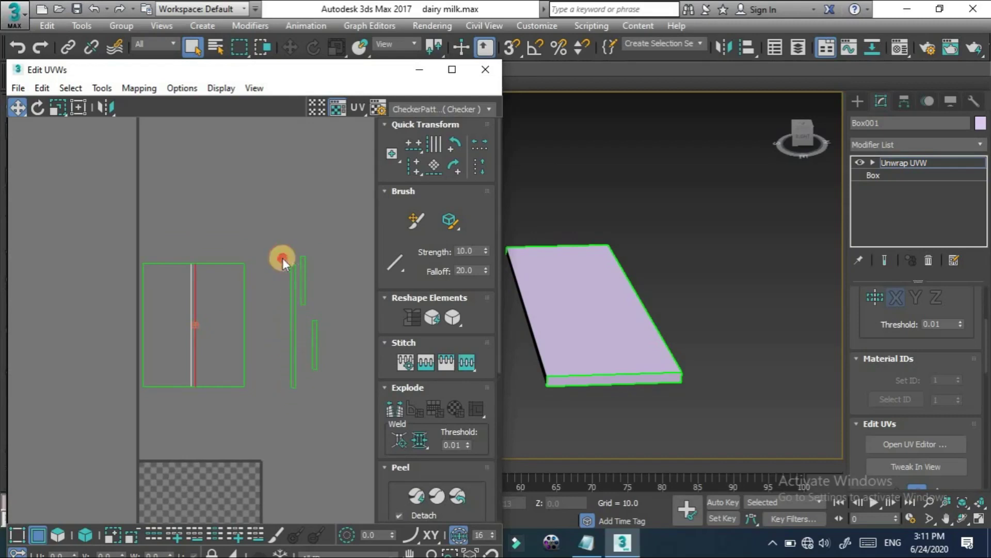
# Move a loose thin strip left toward the joined shells and select it
pyautogui.click(292, 305)
pyautogui.moveTo(293, 323); pyautogui.dragTo(270, 320)
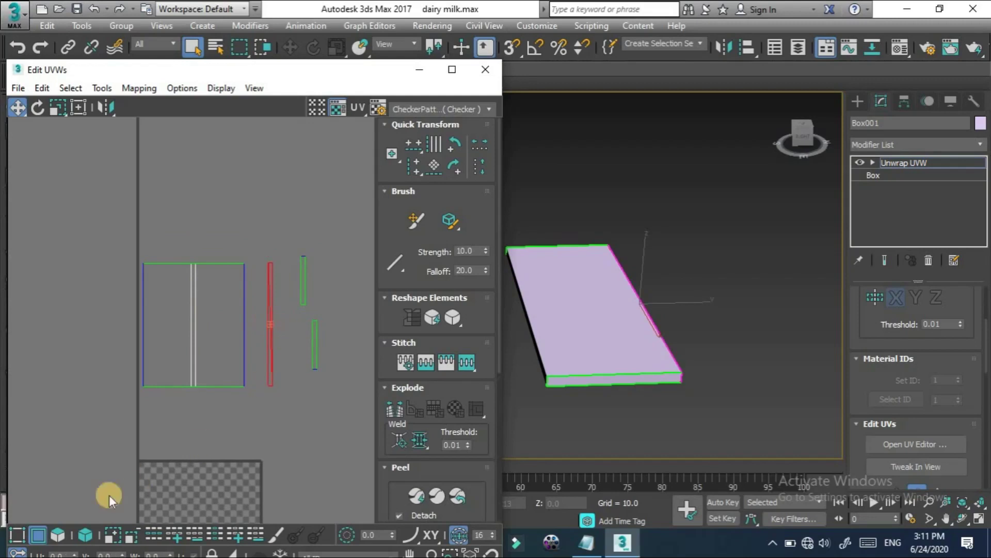
pyautogui.click(283, 365)
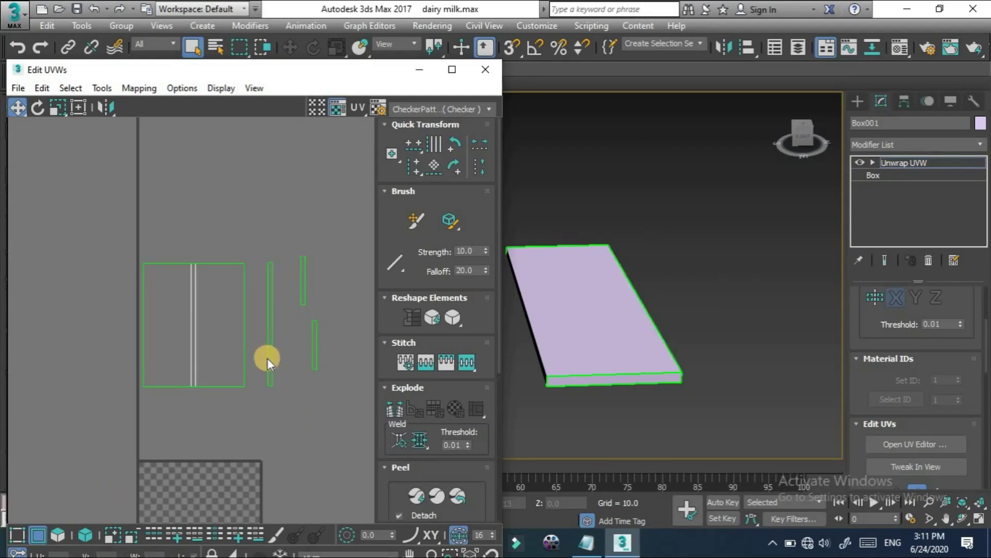
pyautogui.click(268, 361)
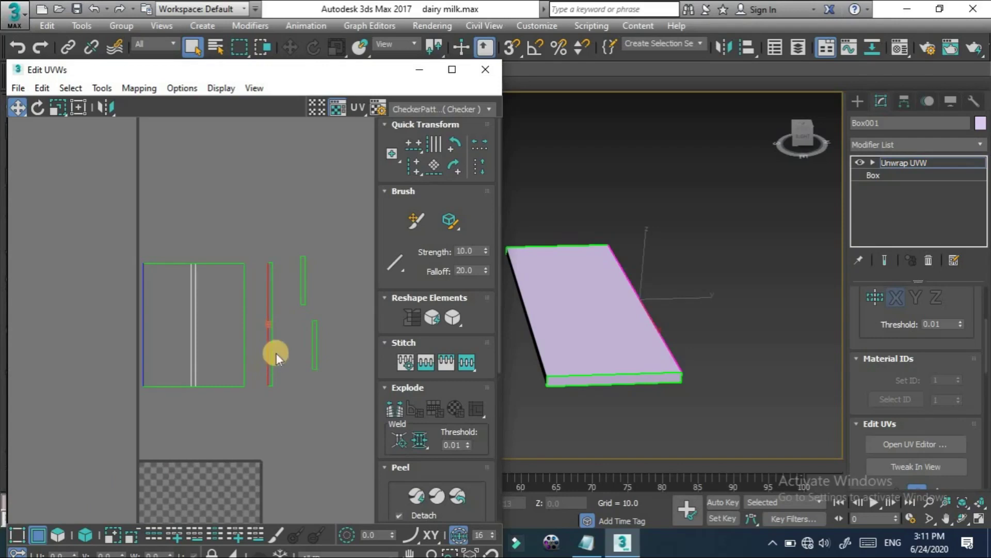
pyautogui.click(272, 347)
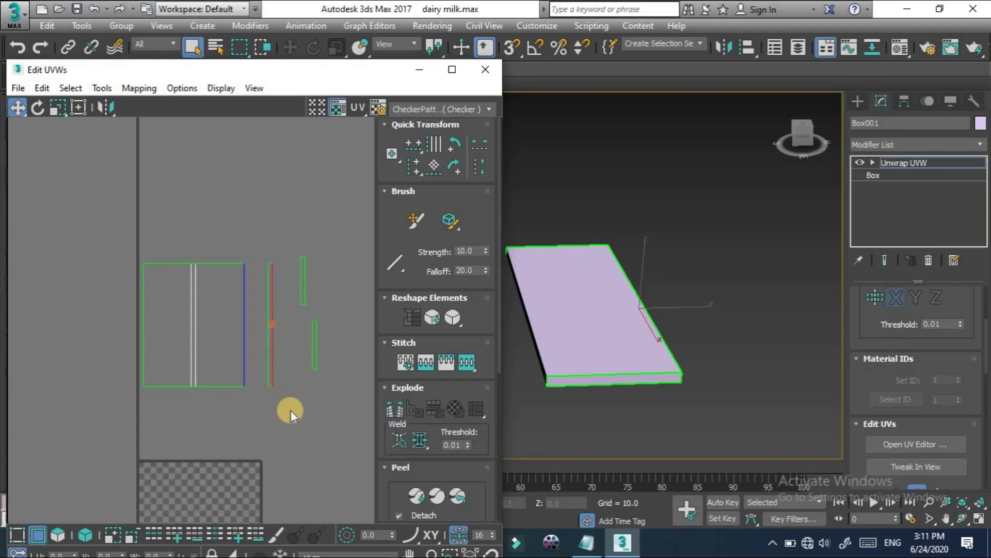
pyautogui.click(257, 252)
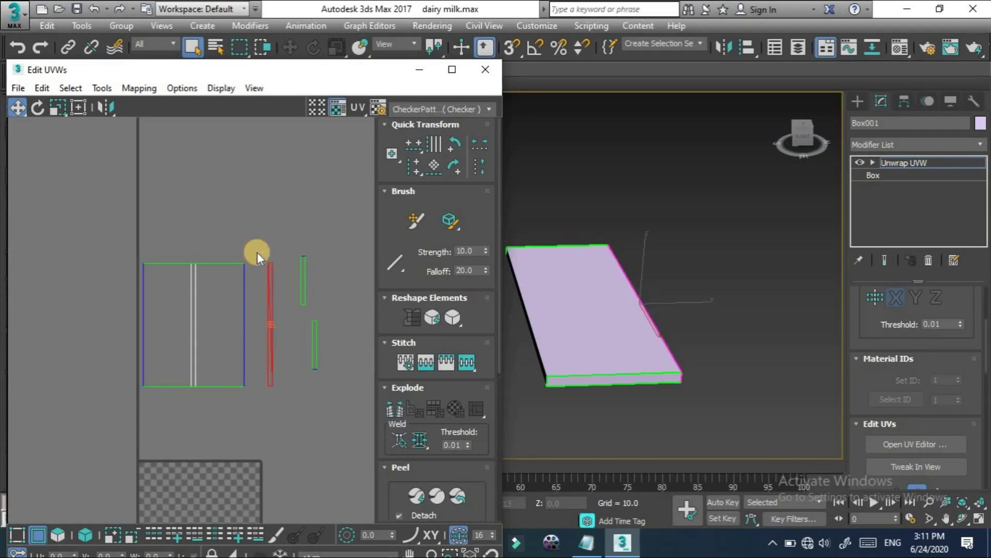
# Rotate the red strip a quarter turn and back, placing it by the shell's right edge
pyautogui.click(454, 162)
pyautogui.click(270, 334)
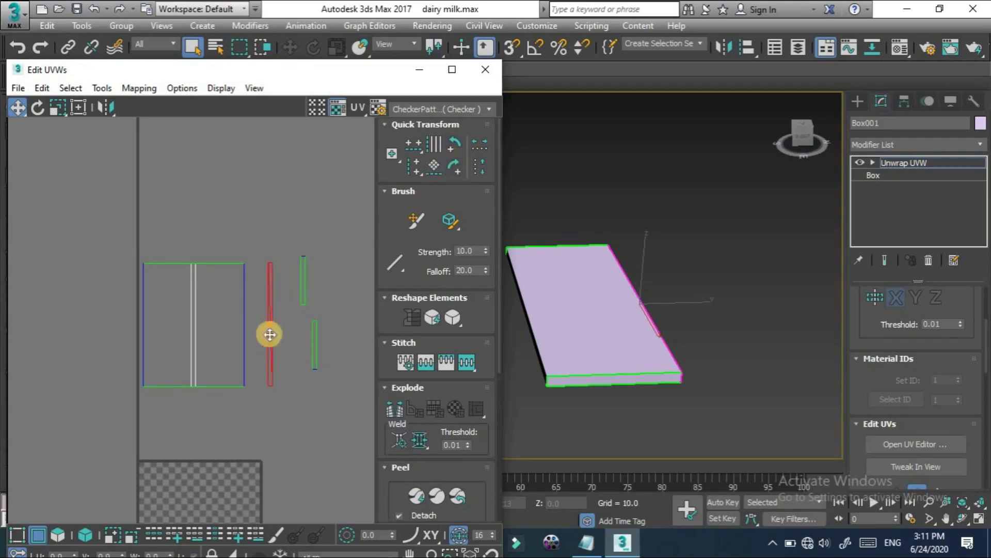
pyautogui.moveTo(270, 326); pyautogui.dragTo(248, 325)
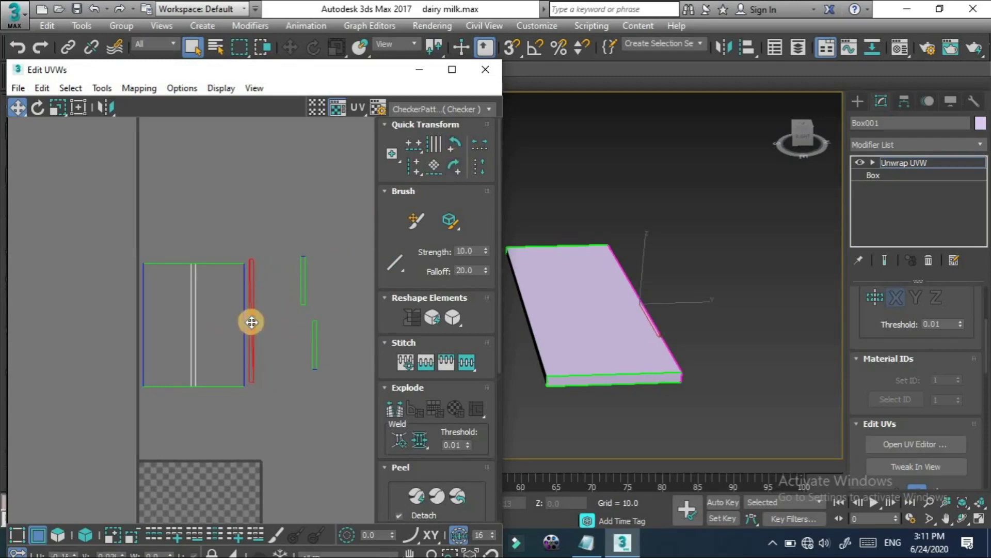
pyautogui.scroll(3, 248, 325)
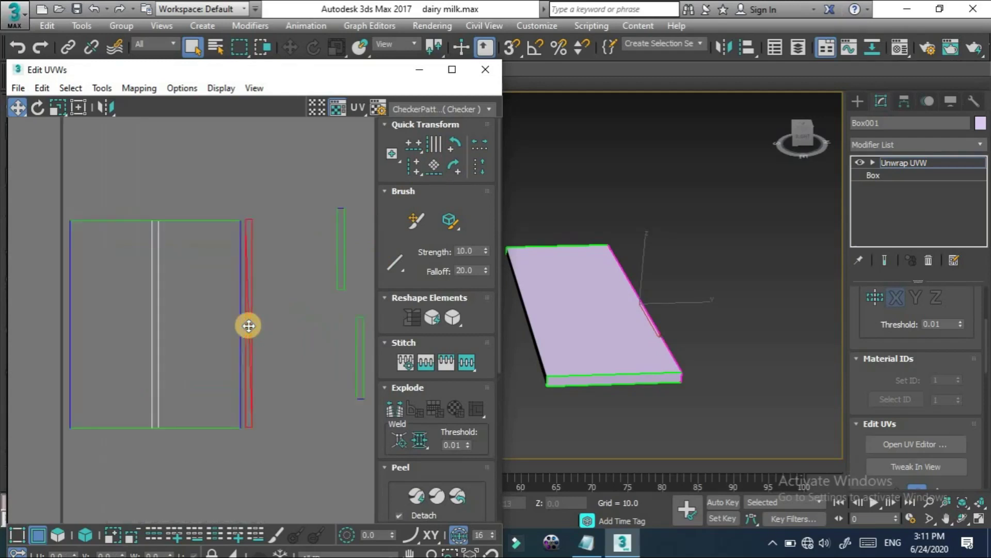
pyautogui.scroll(1, 299, 370)
pyautogui.click(267, 419)
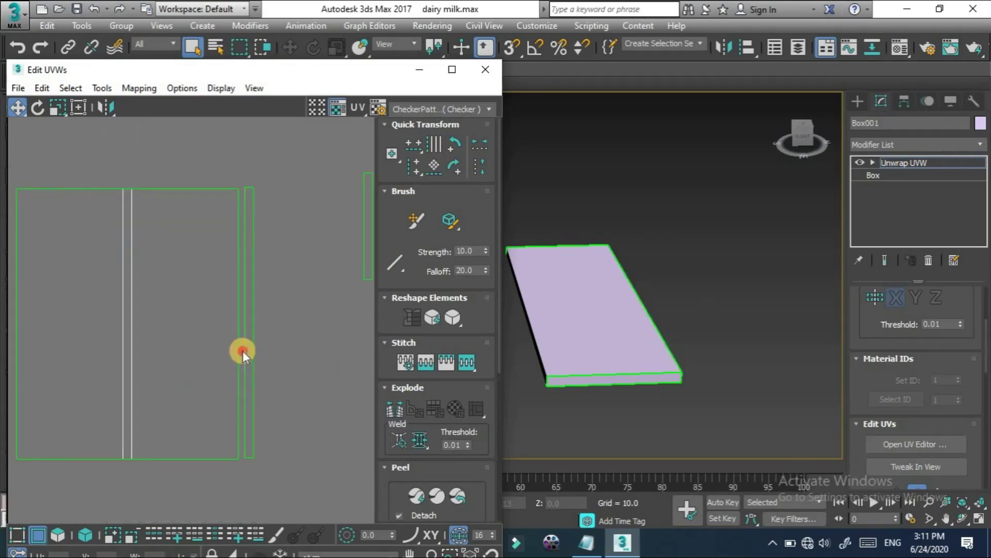
# Stitch the red strip onto the large shell's right edge with Stitch to Target
pyautogui.click(245, 356)
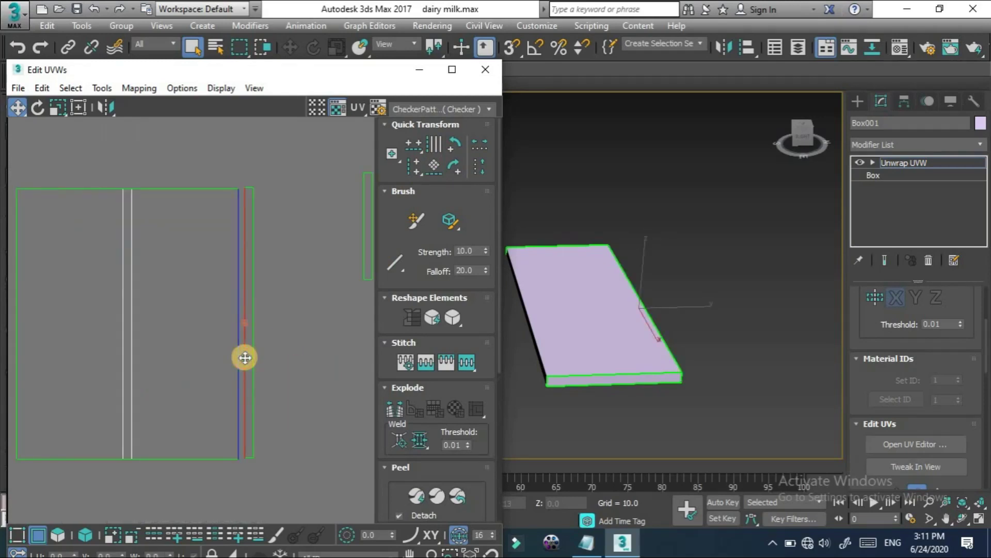
pyautogui.click(466, 362)
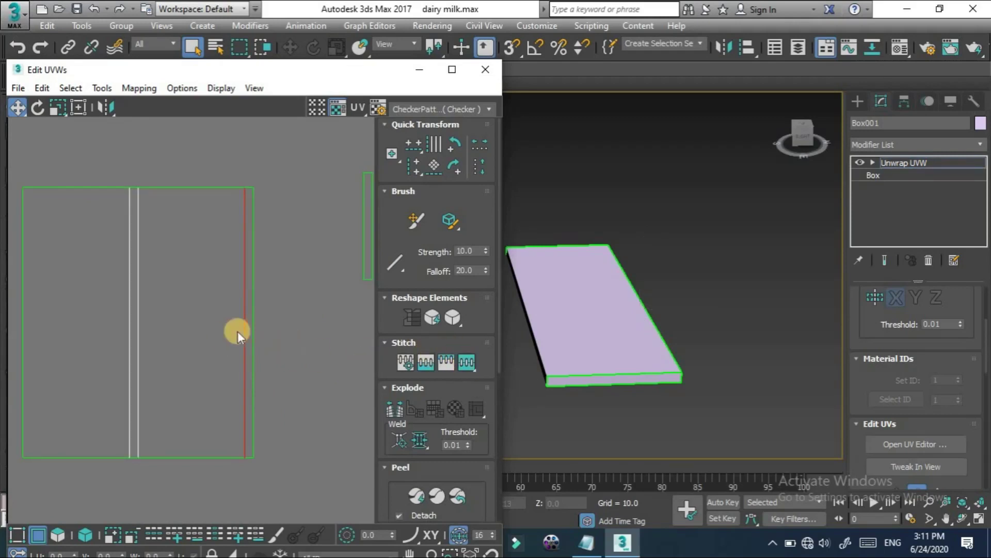
pyautogui.scroll(-2, 237, 330)
pyautogui.moveTo(262, 425); pyautogui.dragTo(224, 392, button='middle')
pyautogui.press('w')
pyautogui.click(286, 325)
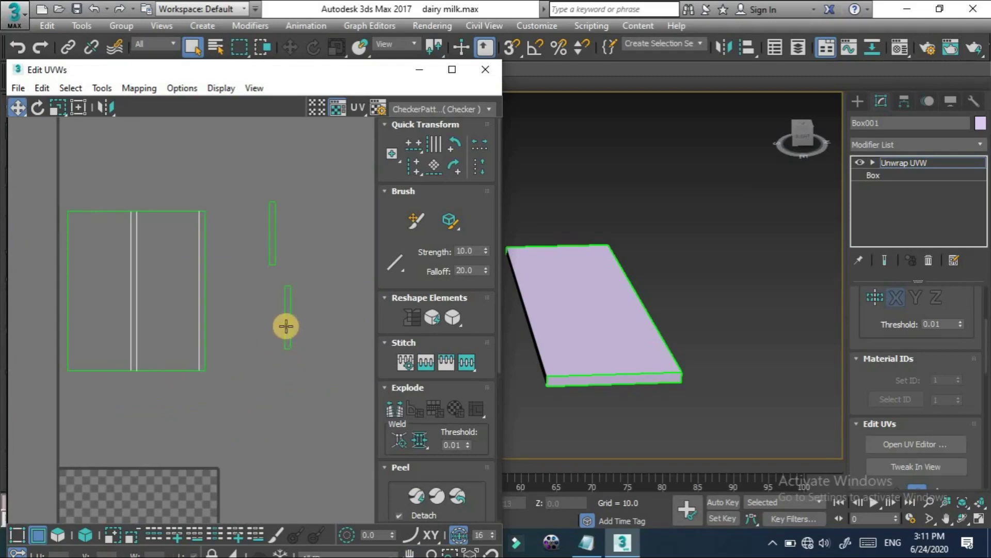
# Rotate the small strip 90° and nudge it under the large shell's bottom-left edge
pyautogui.click(285, 324)
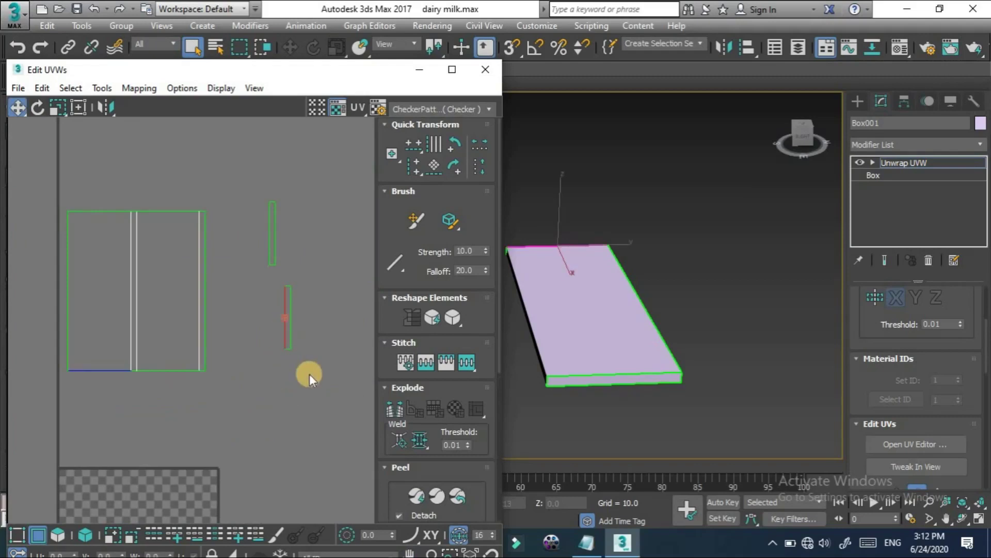
pyautogui.moveTo(262, 283); pyautogui.dragTo(261, 283)
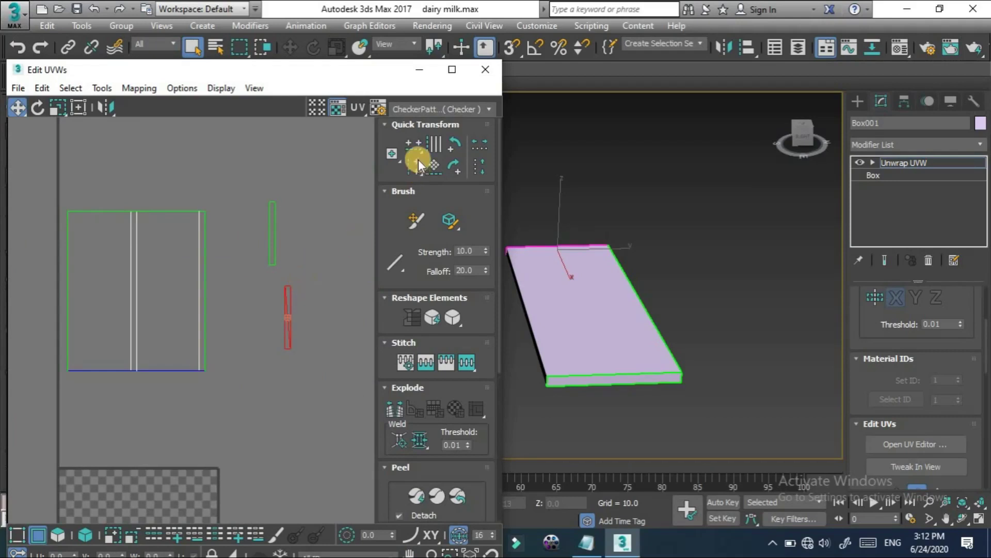
pyautogui.click(450, 141)
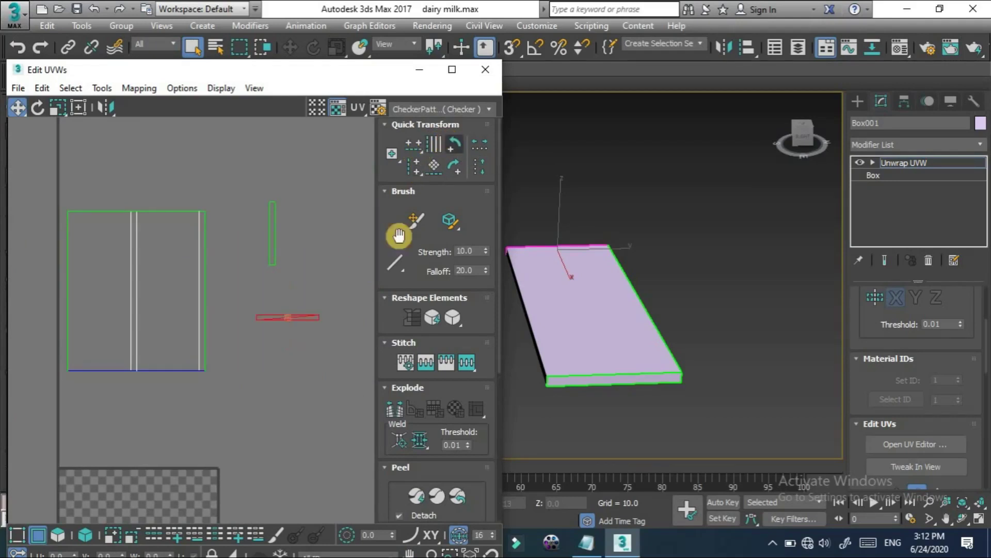
pyautogui.moveTo(287, 316); pyautogui.dragTo(98, 375)
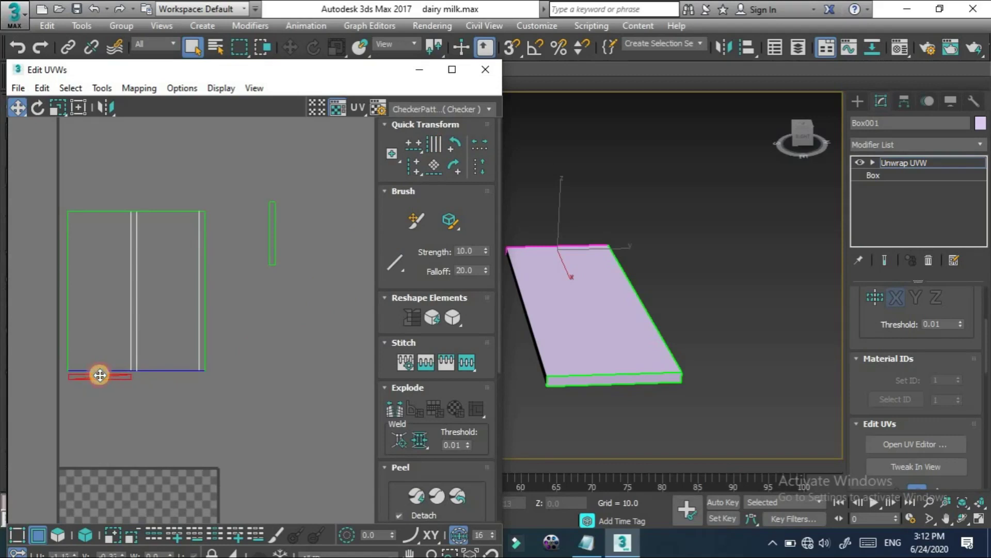
pyautogui.scroll(3, 100, 376)
pyautogui.moveTo(132, 365); pyautogui.dragTo(150, 365, button='middle')
pyautogui.scroll(-1, 150, 367)
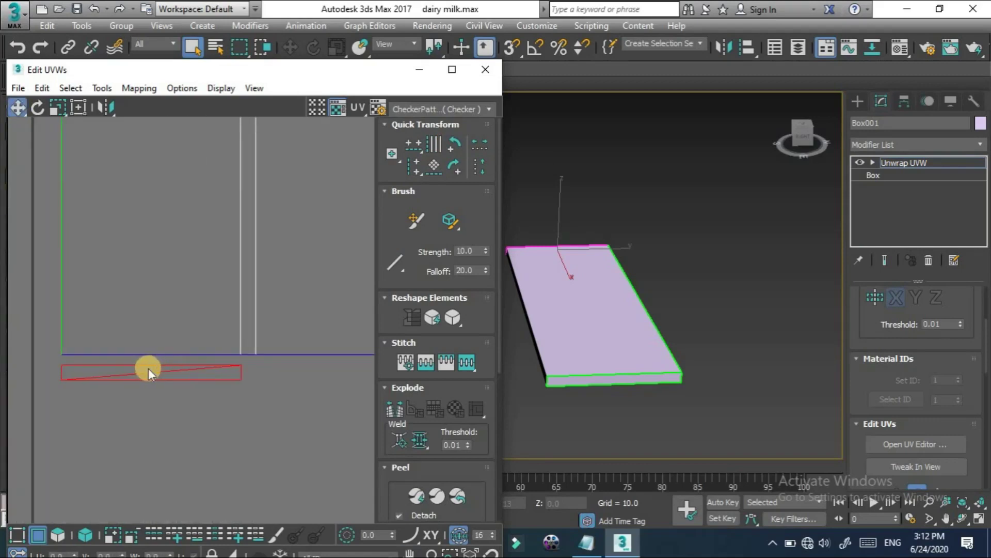
pyautogui.moveTo(148, 365); pyautogui.dragTo(151, 361)
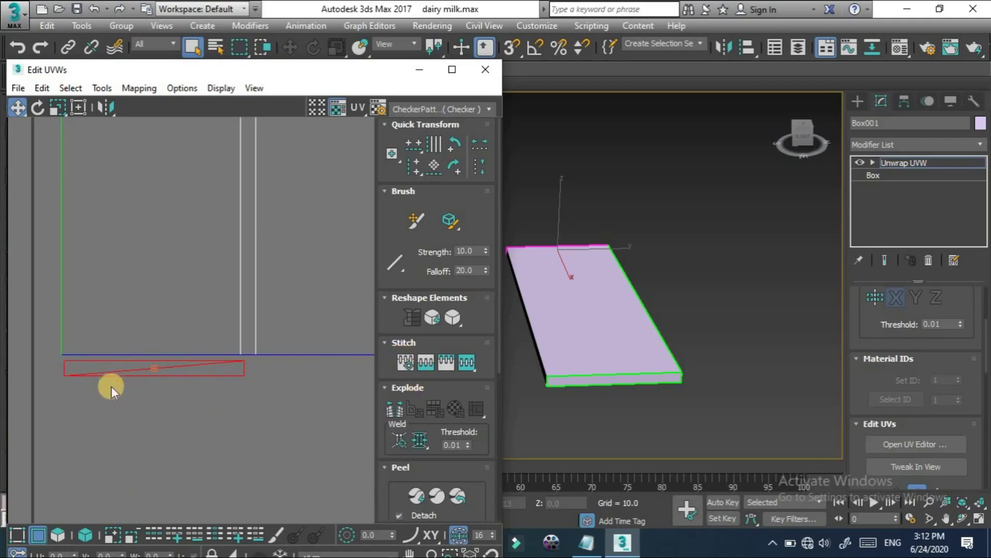
# Check the matching strip and shell edges, then select the large left panel face
pyautogui.click(127, 360)
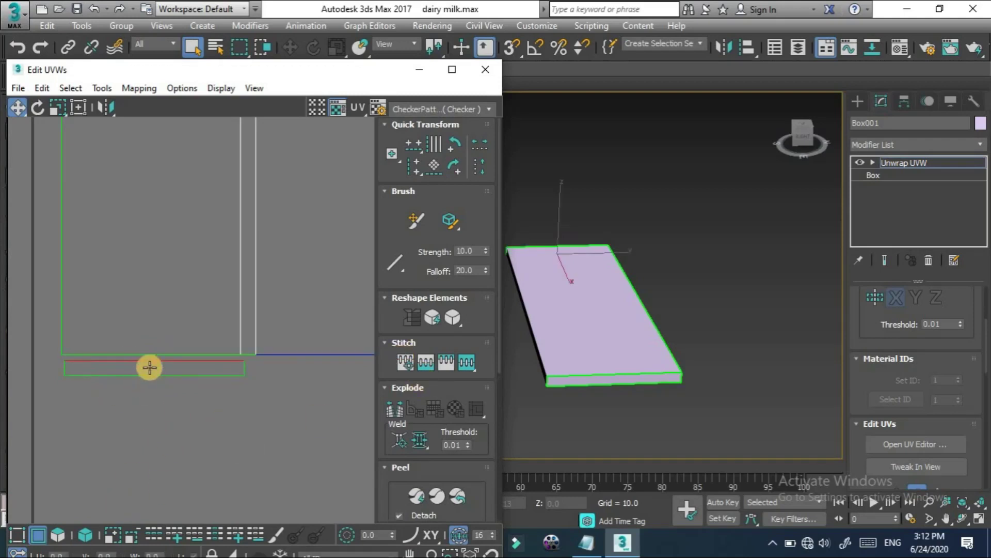
pyautogui.scroll(-3, 225, 382)
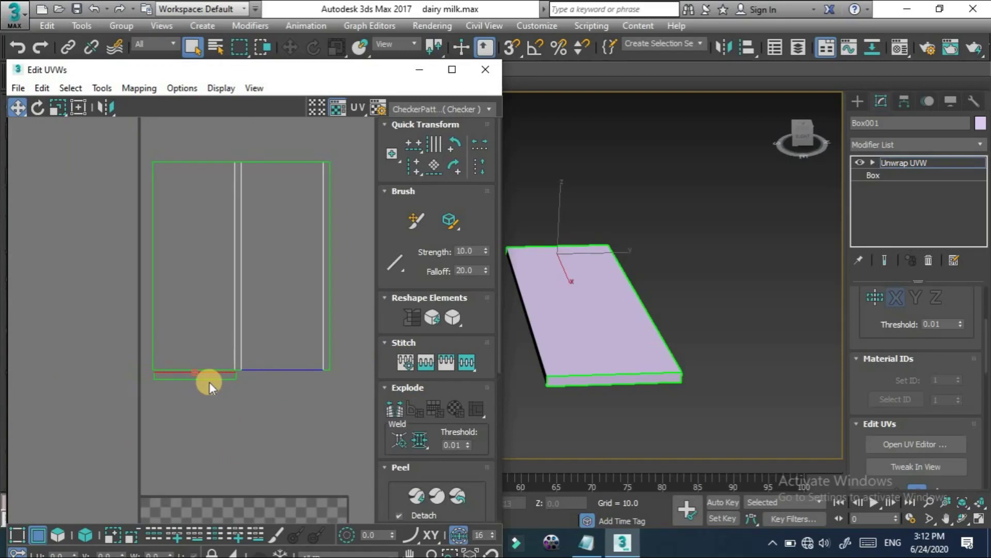
pyautogui.click(209, 379)
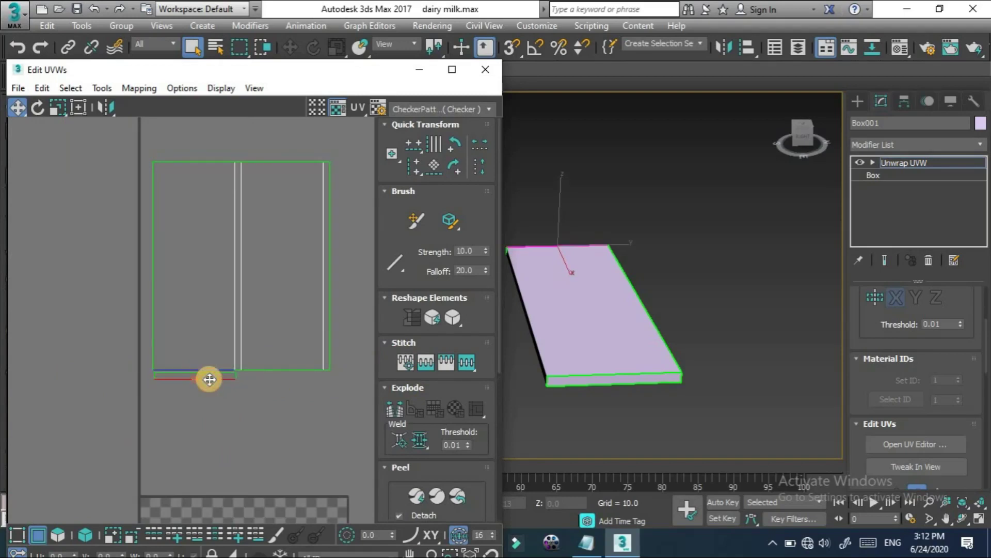
pyautogui.scroll(3, 209, 379)
pyautogui.scroll(-2, 210, 379)
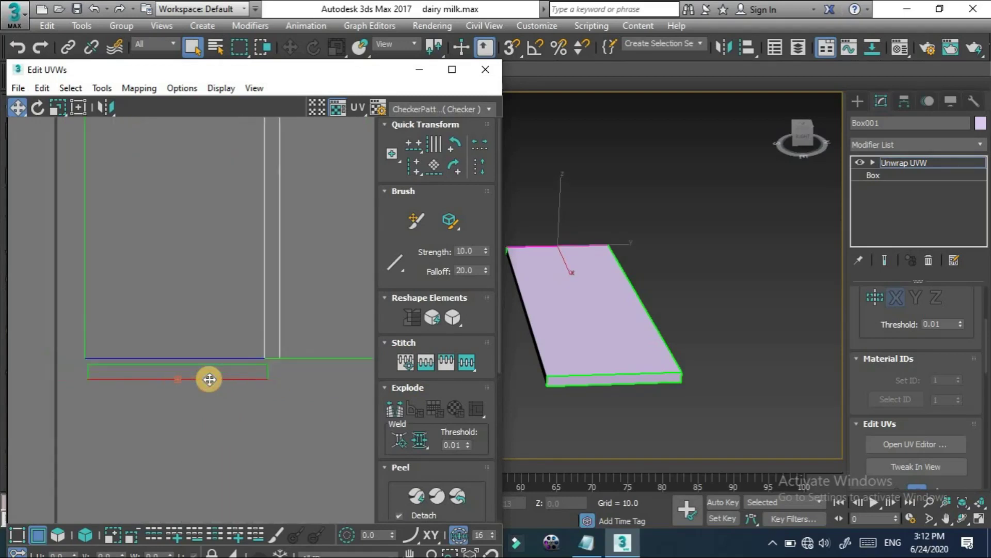
pyautogui.scroll(-1, 209, 378)
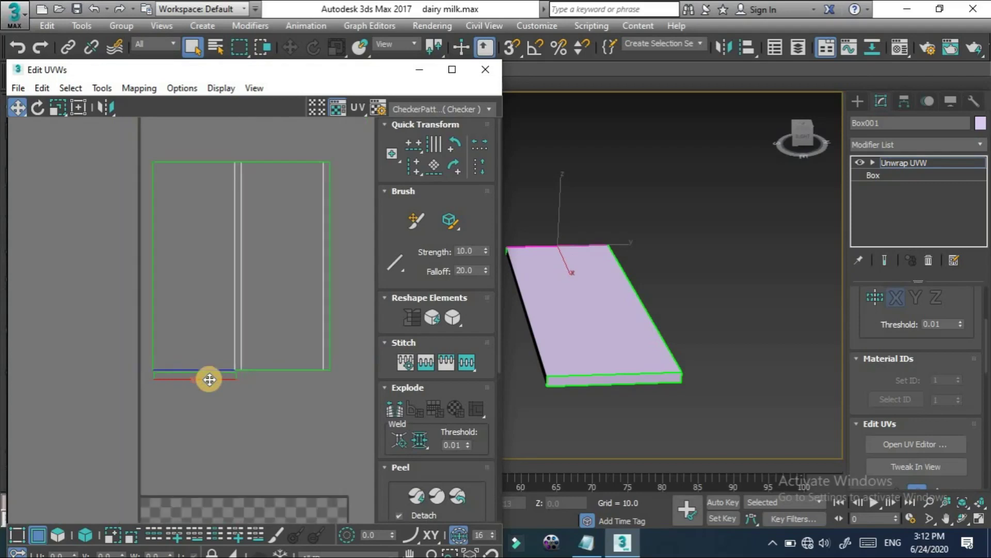
pyautogui.click(199, 376)
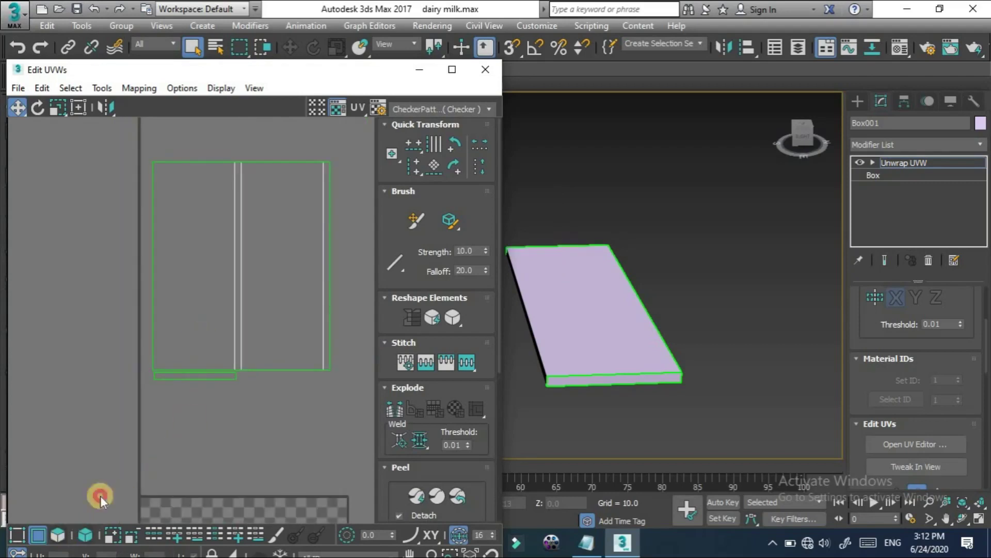
pyautogui.press('3')
pyautogui.click(210, 329)
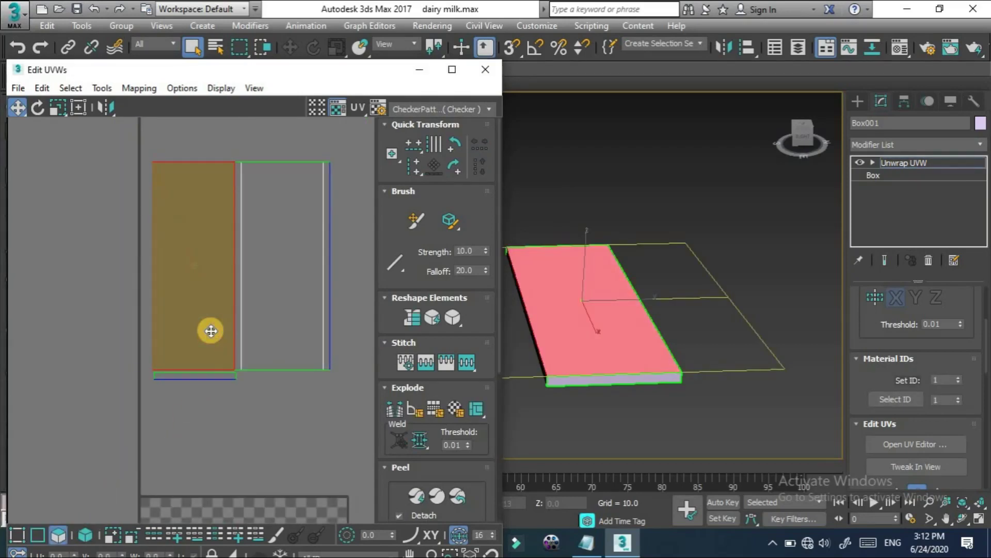
# Select the thin bottom strip and its top and bottom edges in edge mode
pyautogui.click(197, 386)
pyautogui.scroll(2, 197, 386)
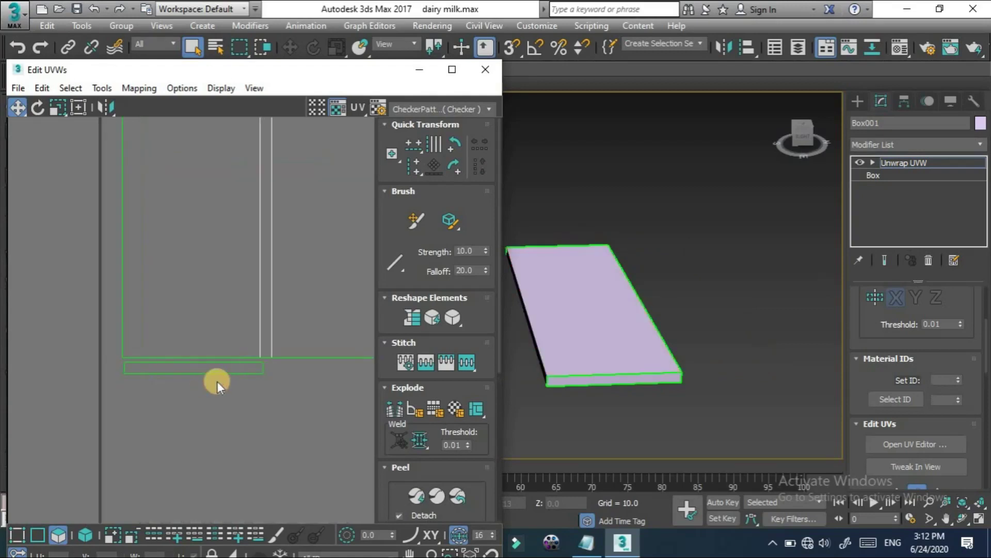
pyautogui.click(242, 372)
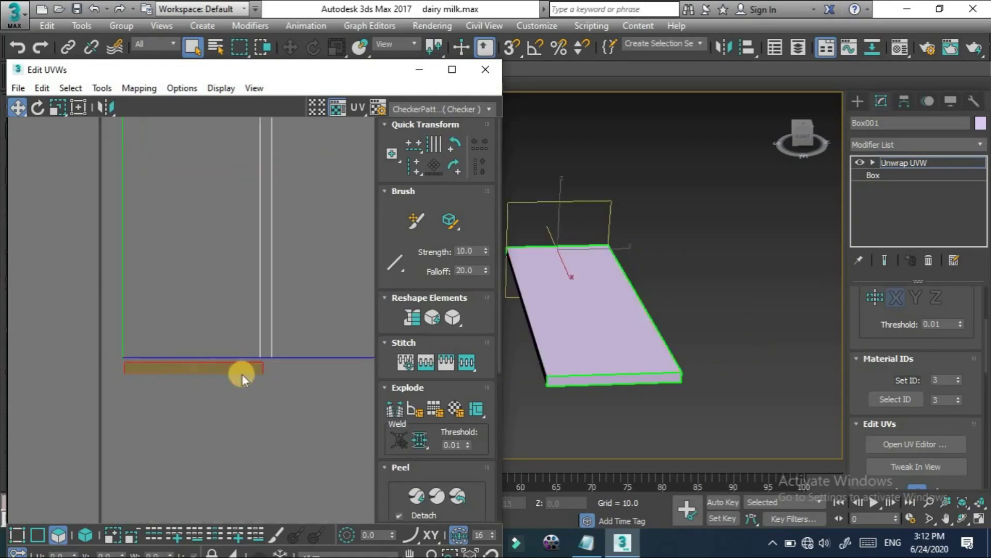
pyautogui.click(44, 536)
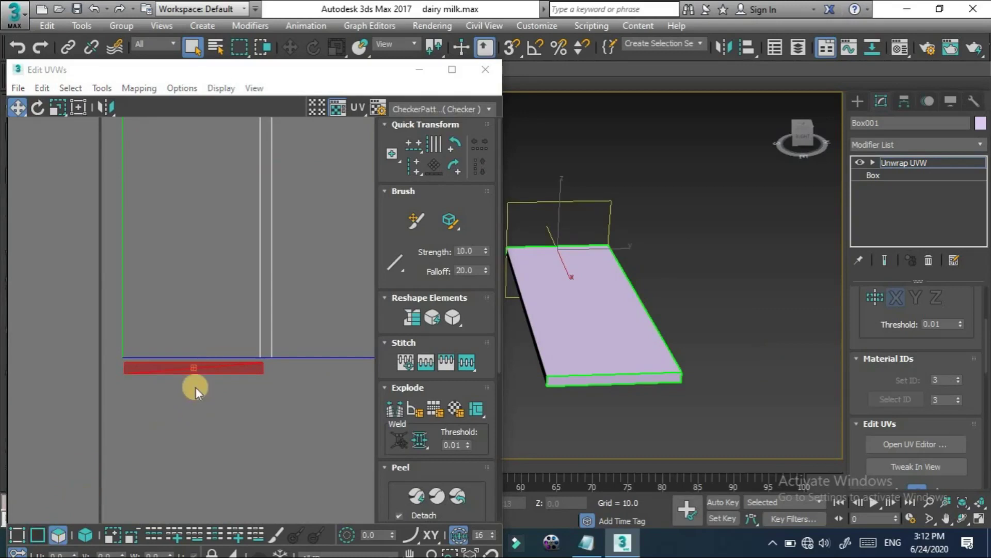
pyautogui.click(194, 362)
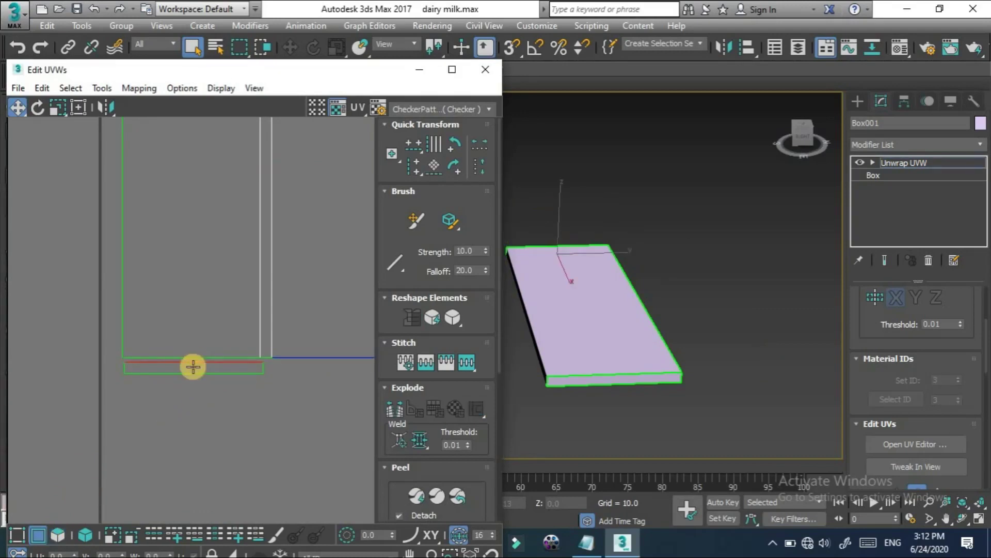
pyautogui.click(194, 373)
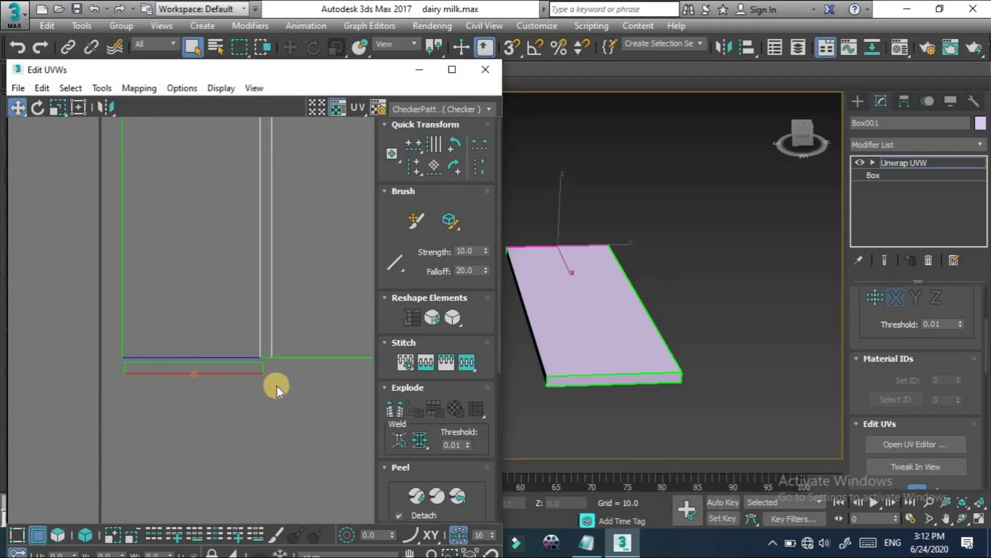
pyautogui.moveTo(277, 384); pyautogui.dragTo(110, 361)
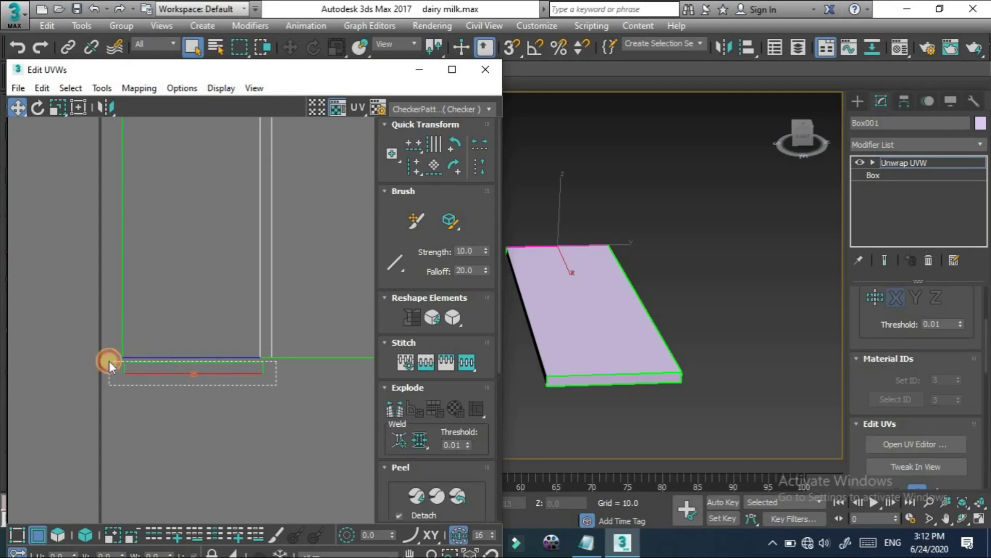
pyautogui.moveTo(109, 361); pyautogui.dragTo(284, 410)
# Reselect the thin strip as a face and rotate it a quarter turn and back
pyautogui.click(121, 369)
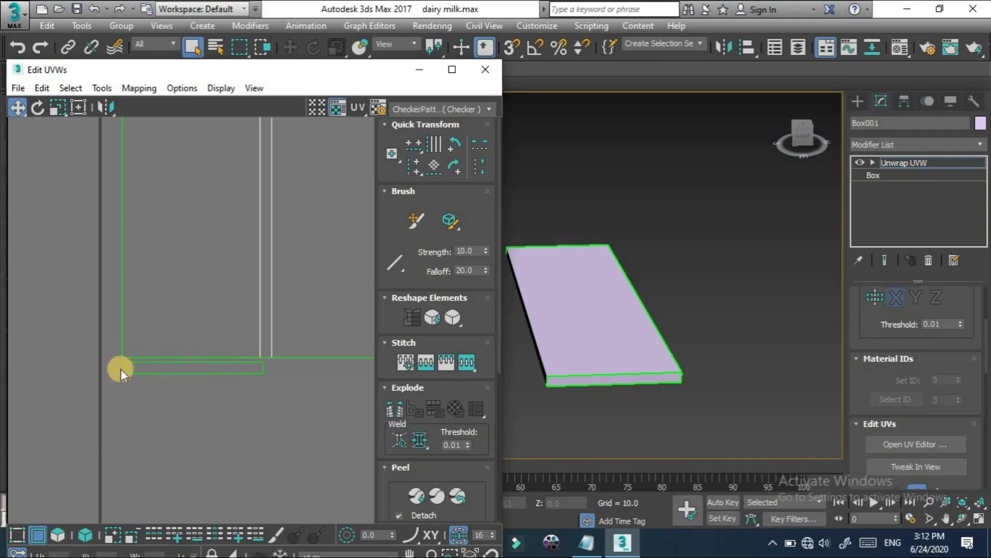
pyautogui.moveTo(282, 408); pyautogui.dragTo(282, 408)
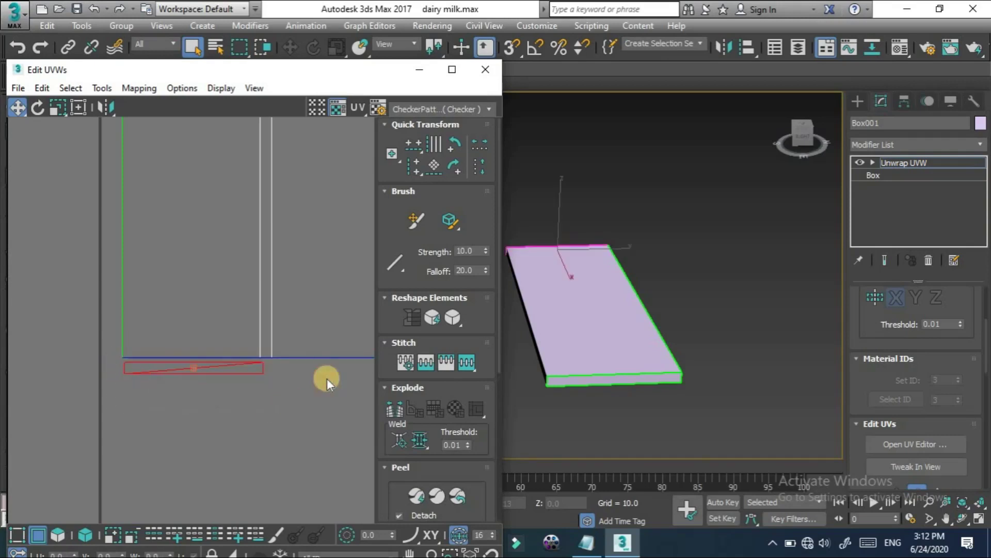
pyautogui.click(304, 408)
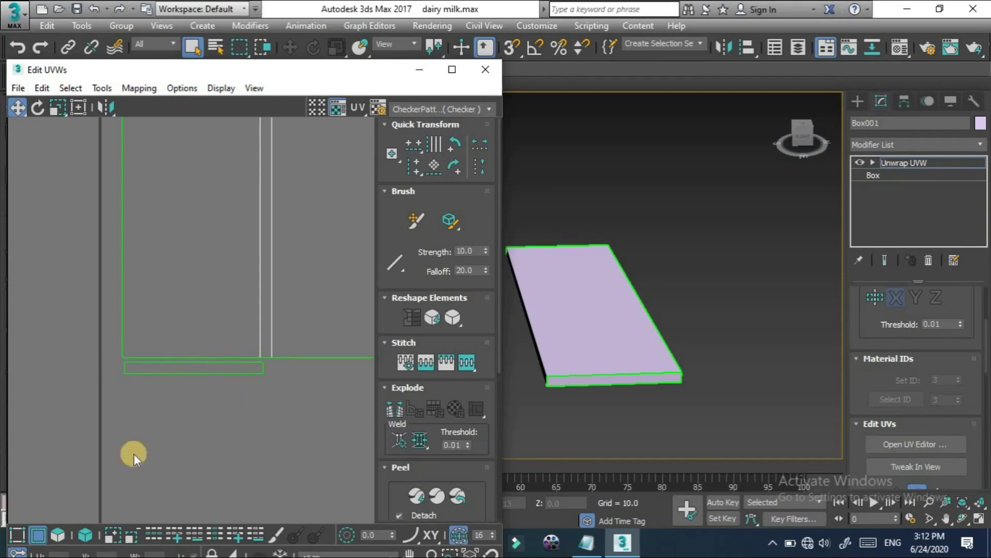
pyautogui.click(58, 535)
pyautogui.click(194, 367)
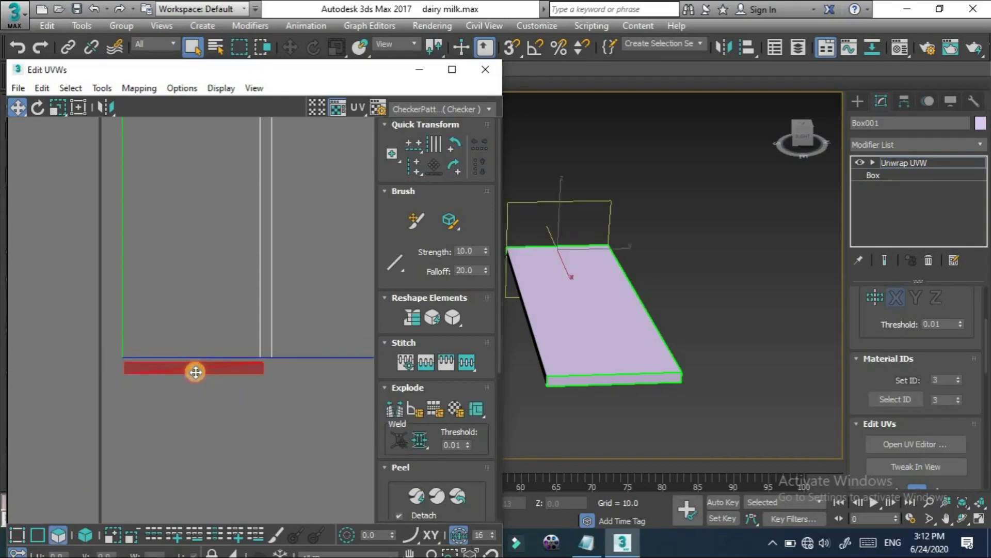
pyautogui.click(450, 162)
pyautogui.click(194, 374)
# Stitch the strip's edge onto the left panel's bottom edge with Stitch to Target
pyautogui.click(33, 535)
pyautogui.scroll(3, 189, 364)
pyautogui.scroll(3, 188, 360)
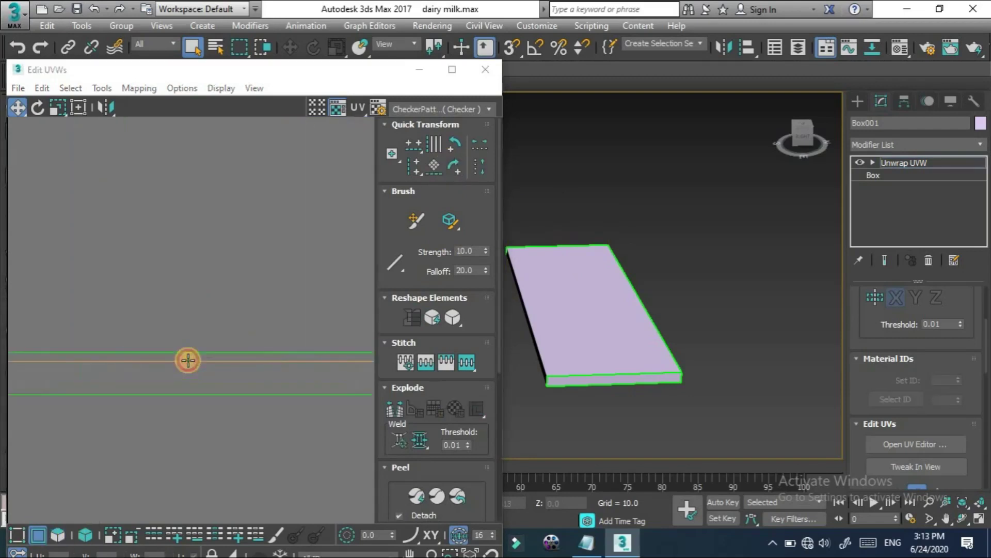
pyautogui.click(188, 360)
pyautogui.scroll(-3, 188, 360)
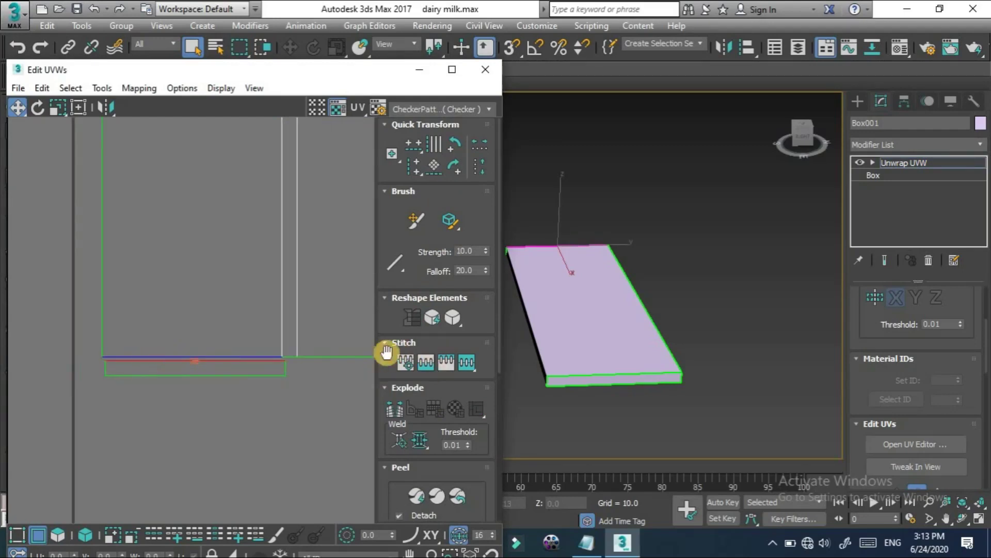
pyautogui.click(459, 361)
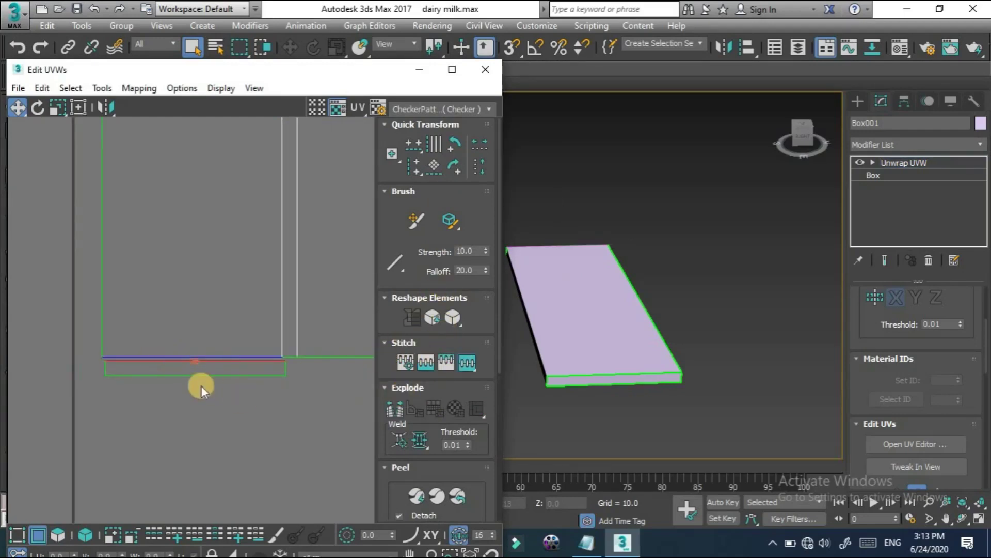
pyautogui.scroll(-2, 213, 376)
pyautogui.scroll(-3, 214, 375)
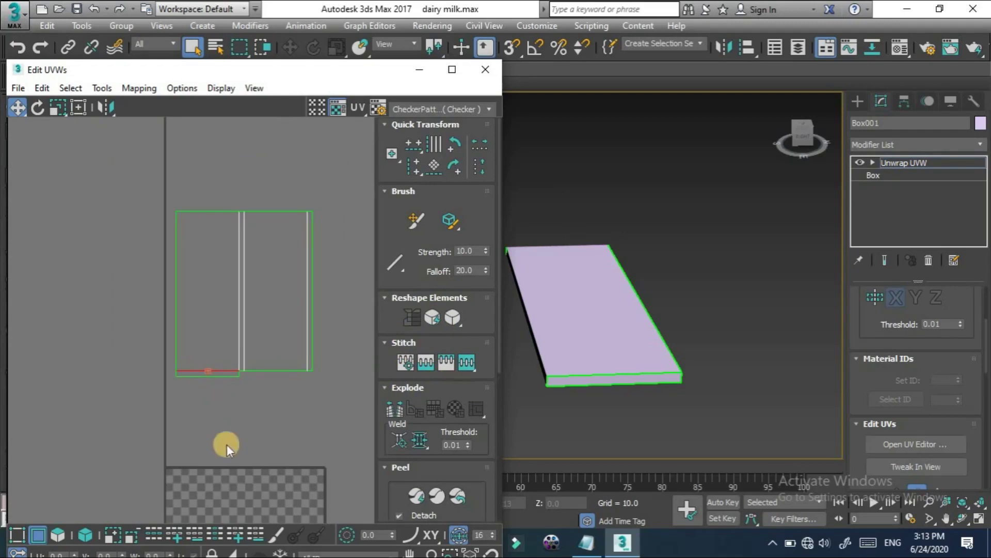
pyautogui.moveTo(218, 405); pyautogui.dragTo(143, 407, button='middle')
# Move the narrow side strip aside and rotate it 90° so it lies horizontally
pyautogui.press('w')
pyautogui.click(210, 235)
pyautogui.moveTo(165, 210); pyautogui.dragTo(21, 178)
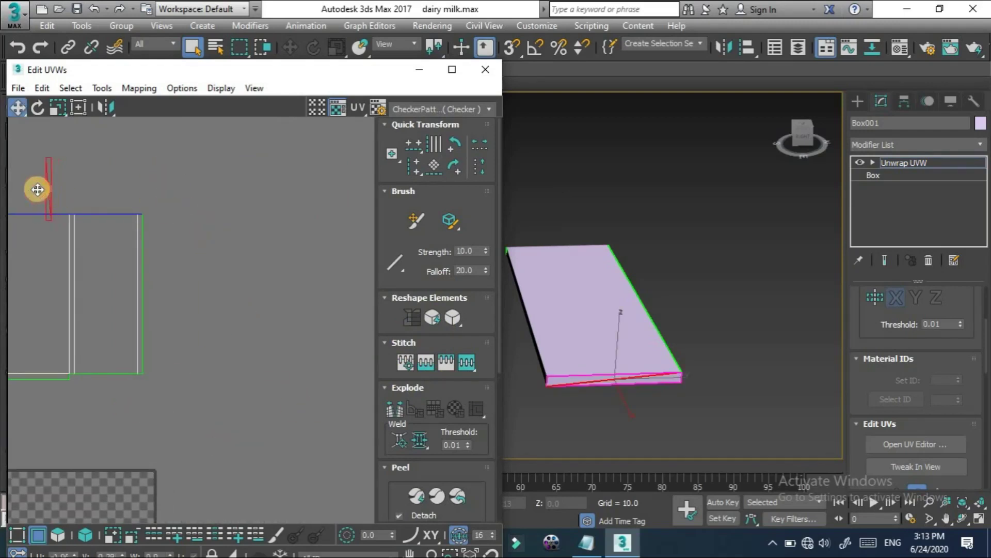
pyautogui.moveTo(153, 275); pyautogui.dragTo(239, 328, button='middle')
pyautogui.scroll(2, 239, 328)
pyautogui.scroll(2, 215, 314)
pyautogui.click(450, 167)
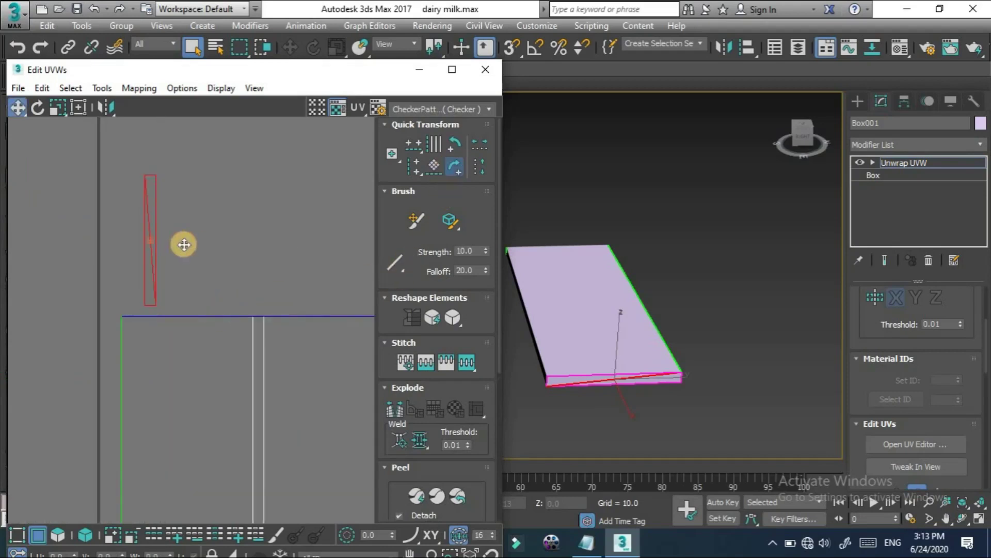
# Reselect the whole small strip and rotate it again to reorient it
pyautogui.click(169, 257)
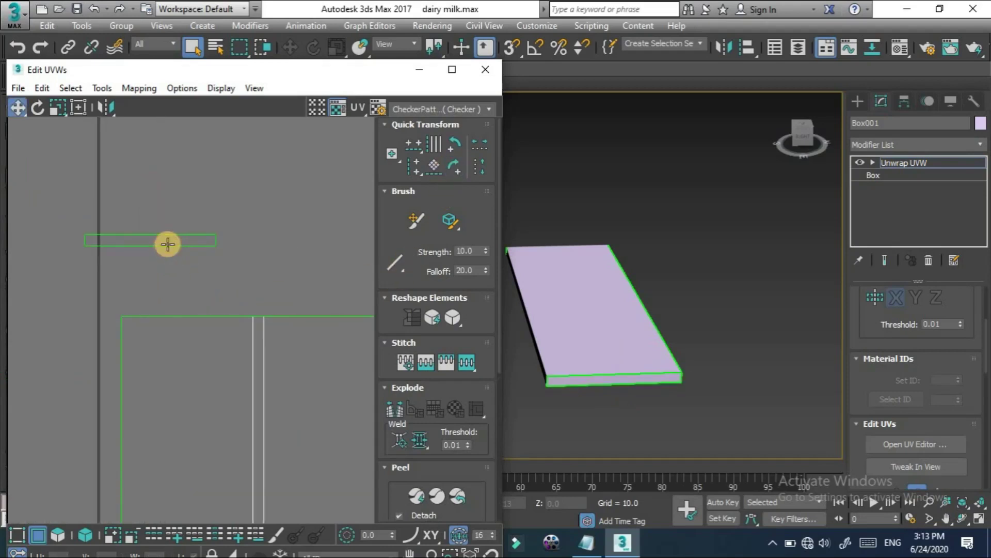
pyautogui.click(168, 245)
pyautogui.click(168, 234)
pyautogui.moveTo(364, 234); pyautogui.dragTo(439, 191)
pyautogui.click(448, 167)
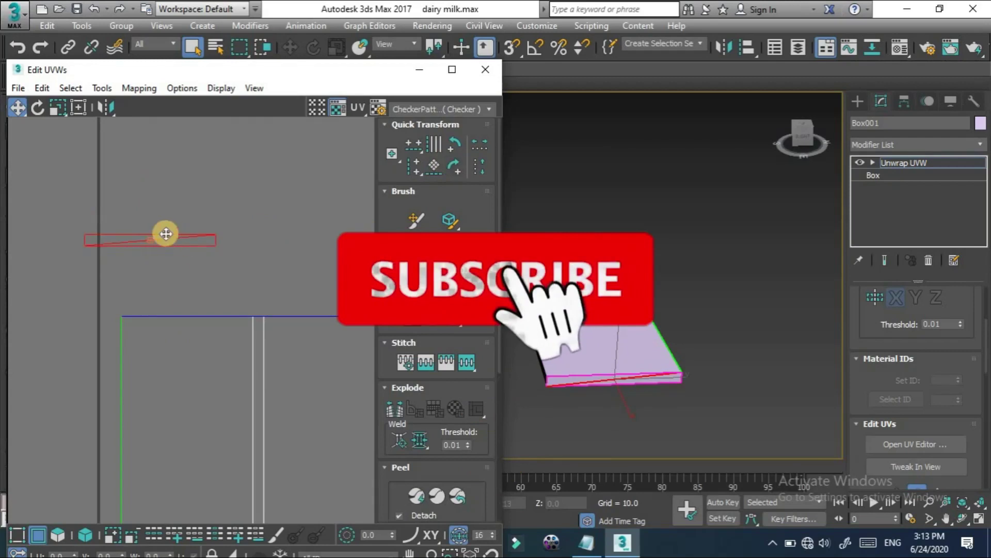
# Place the strip above the panel and stitch its lower edge onto the panel's top edge
pyautogui.moveTo(157, 234); pyautogui.dragTo(192, 301)
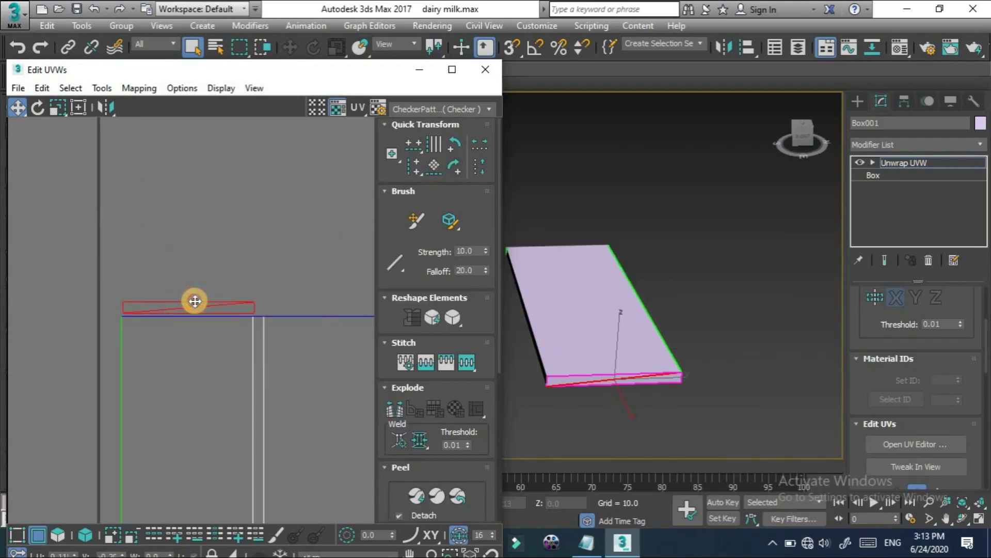
pyautogui.scroll(2, 194, 336)
pyautogui.scroll(1, 195, 335)
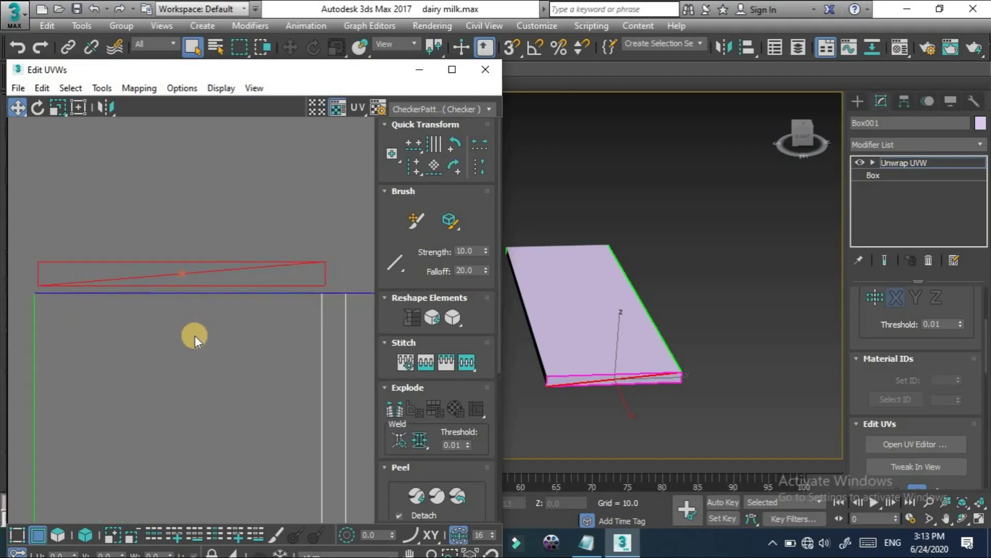
pyautogui.click(208, 403)
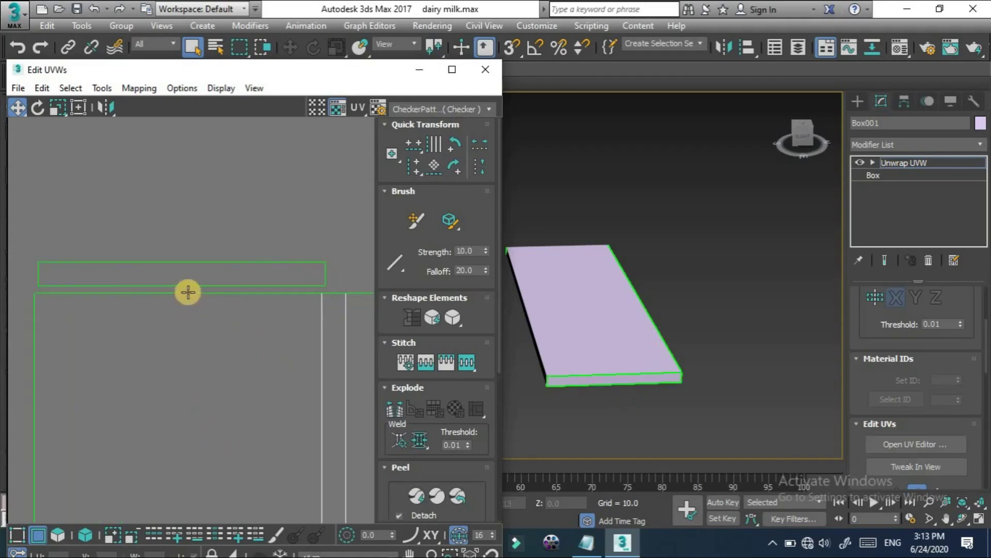
pyautogui.click(188, 291)
pyautogui.click(459, 360)
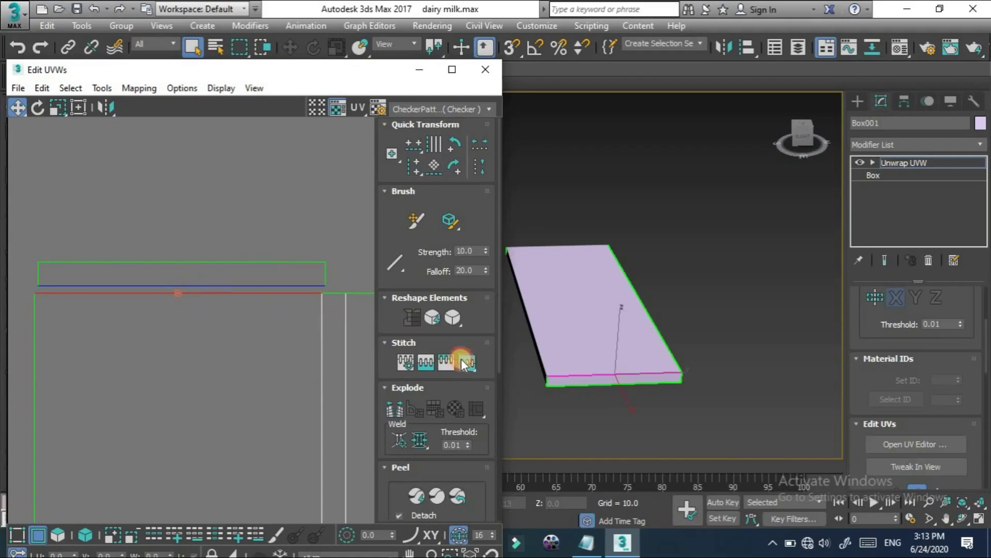
pyautogui.scroll(-3, 182, 357)
pyautogui.moveTo(182, 357)
pyautogui.mouseDown(button='middle')
pyautogui.moveTo(166, 225)
pyautogui.moveTo(202, 254)
pyautogui.mouseUp(button='middle')
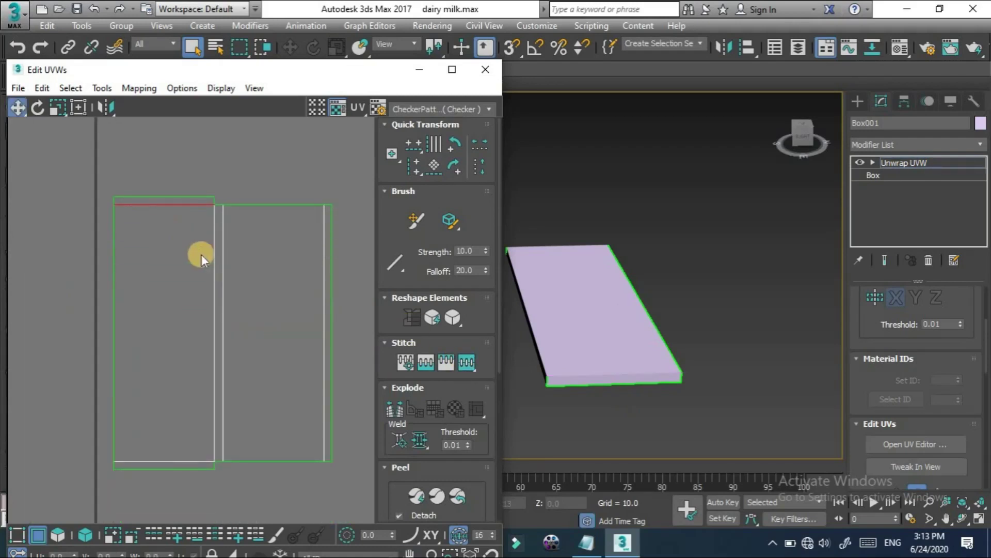
# Select all UV shells in Element mode and Pack Together into the tile
pyautogui.scroll(-1, 201, 254)
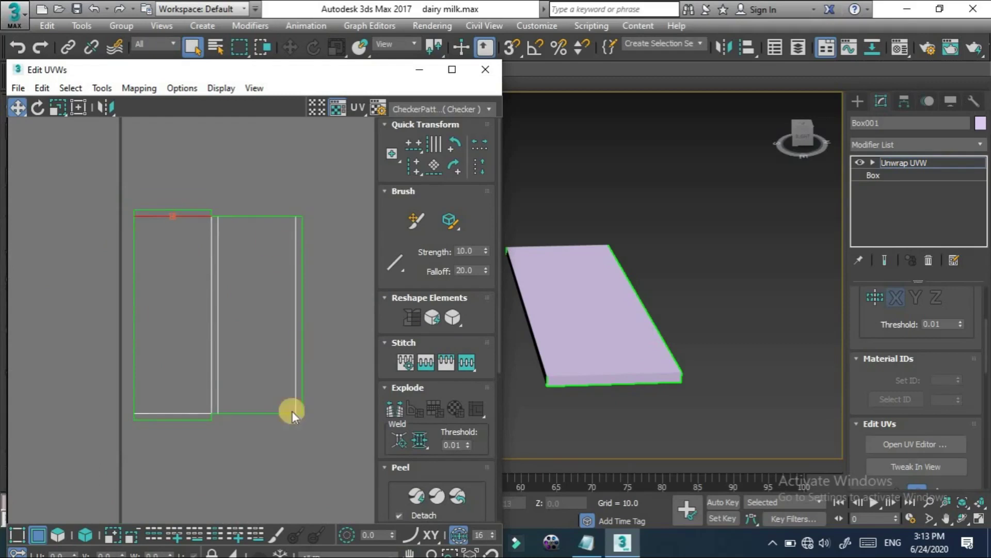
pyautogui.click(271, 284)
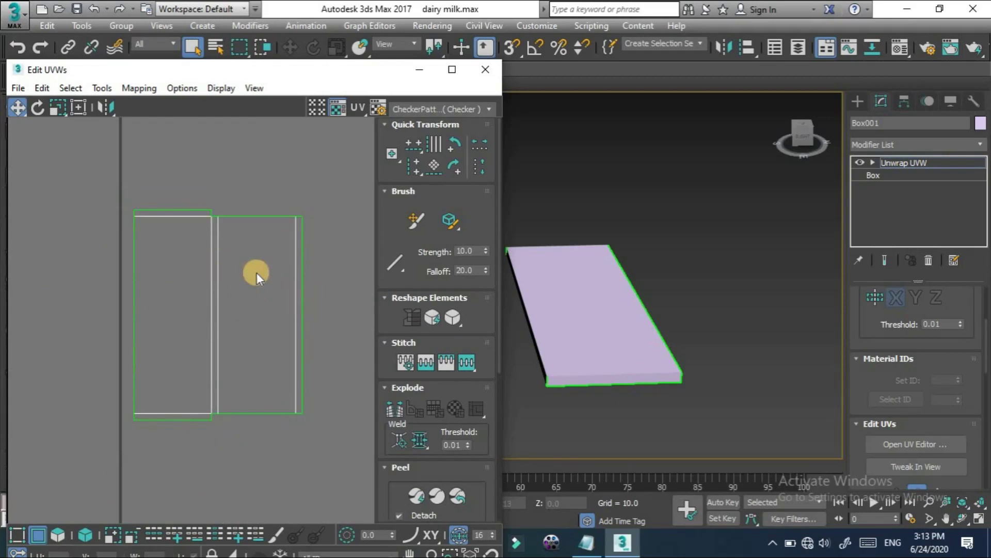
pyautogui.scroll(-3, 256, 273)
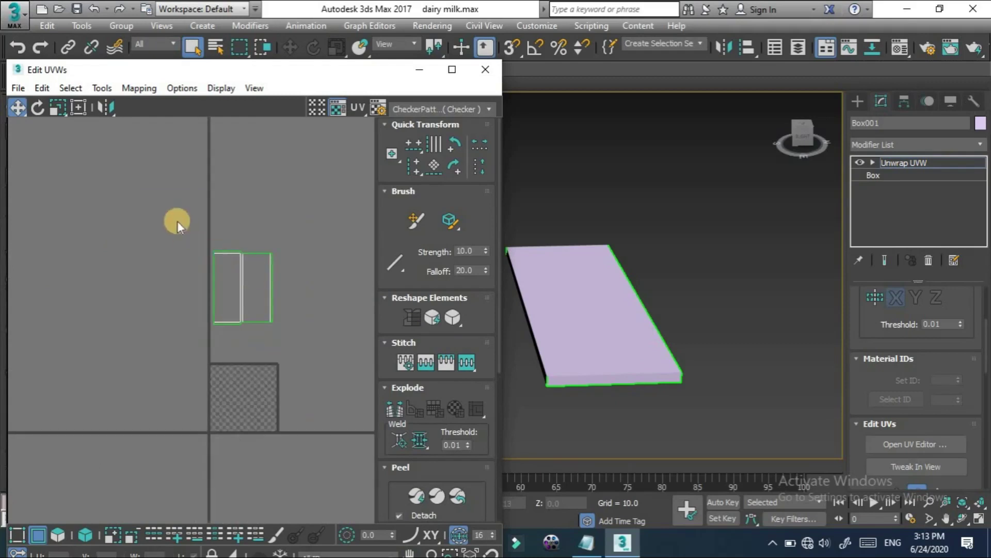
pyautogui.click(60, 536)
pyautogui.moveTo(170, 327); pyautogui.dragTo(295, 333)
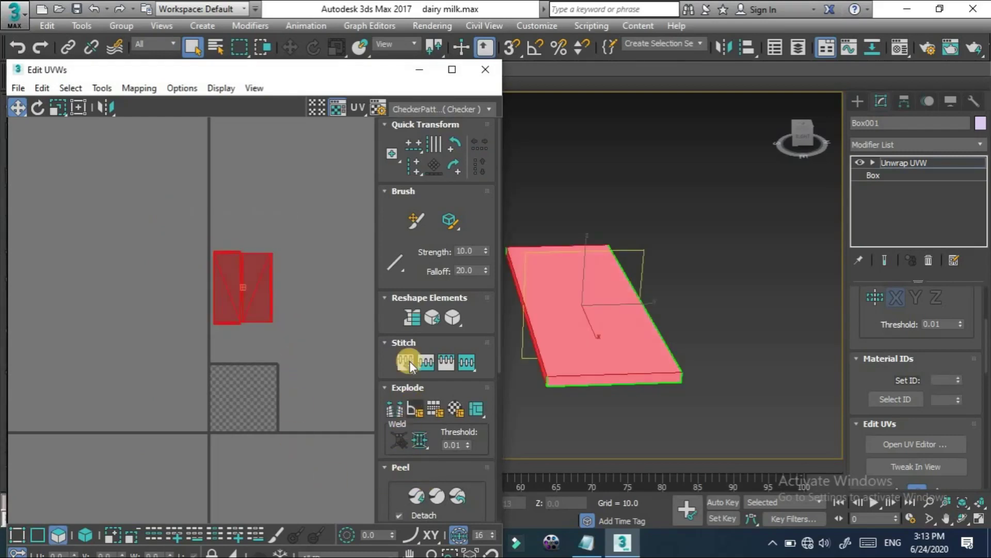
pyautogui.scroll(-3, 410, 361)
pyautogui.scroll(-4, 410, 361)
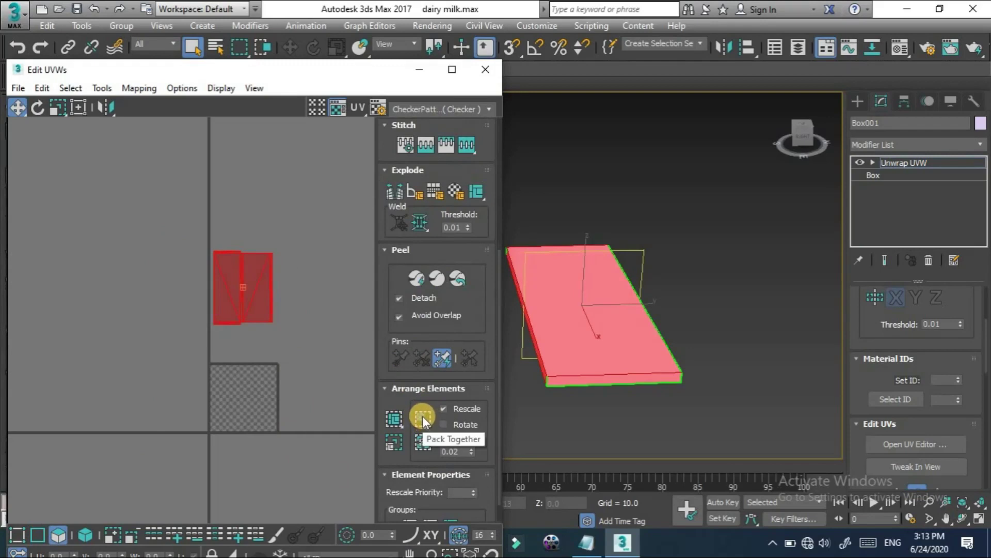
pyautogui.click(422, 416)
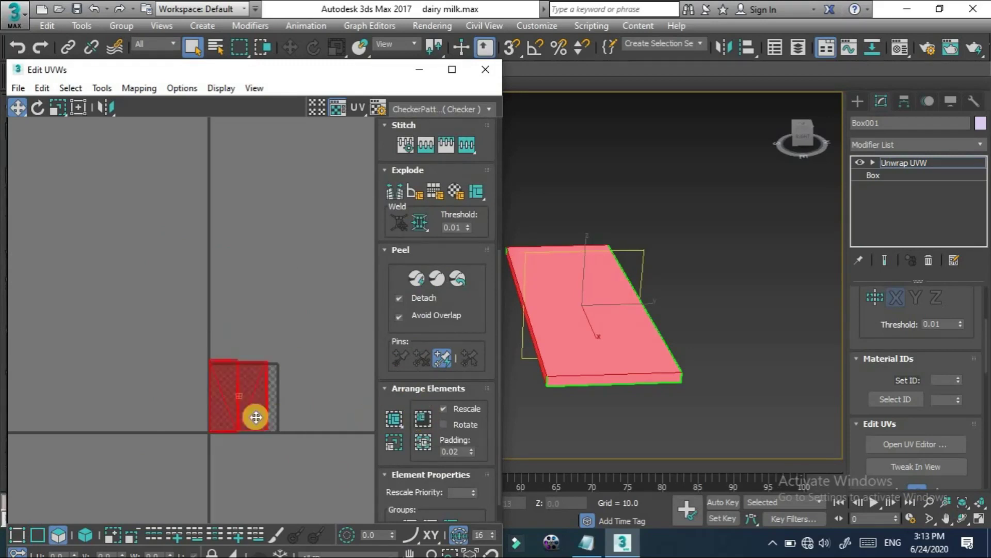
# Scale the packed shells down so they sit inside the checkered tile
pyautogui.click(57, 107)
pyautogui.moveTo(237, 393); pyautogui.dragTo(265, 438)
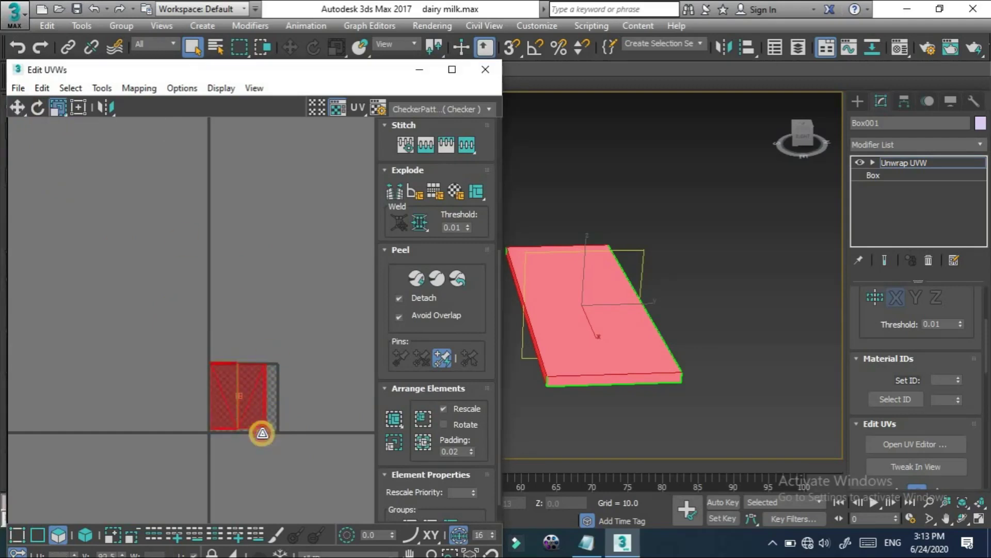
pyautogui.moveTo(264, 439); pyautogui.dragTo(256, 423)
pyautogui.scroll(5, 255, 423)
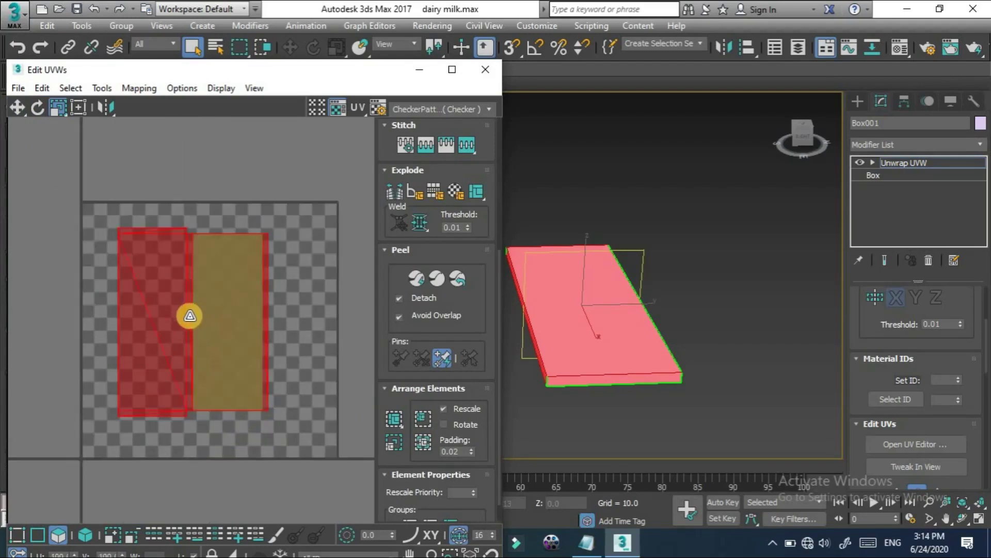
pyautogui.moveTo(206, 332); pyautogui.dragTo(206, 339)
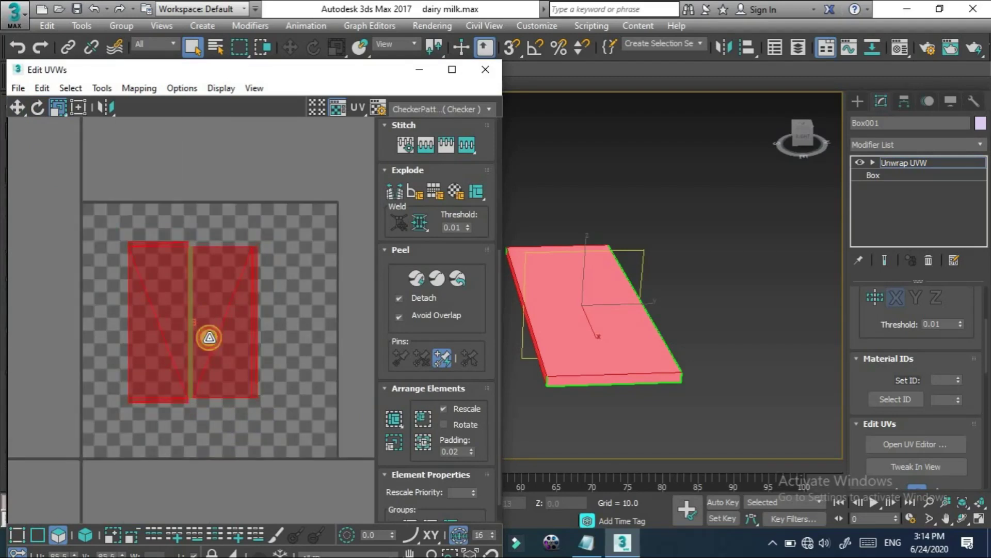
pyautogui.click(318, 287)
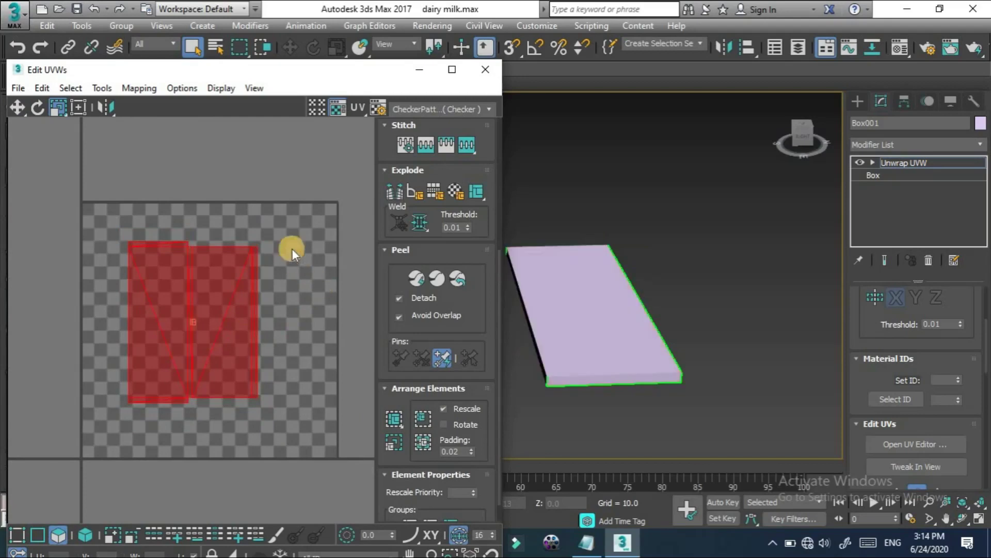
# Render a first UVW template preview at the default size
pyautogui.click(101, 88)
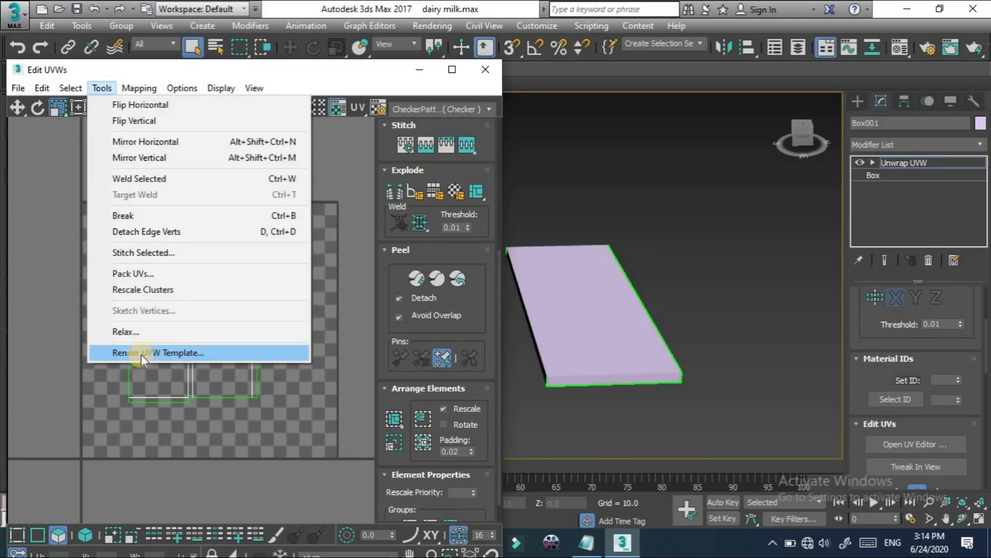
pyautogui.click(113, 352)
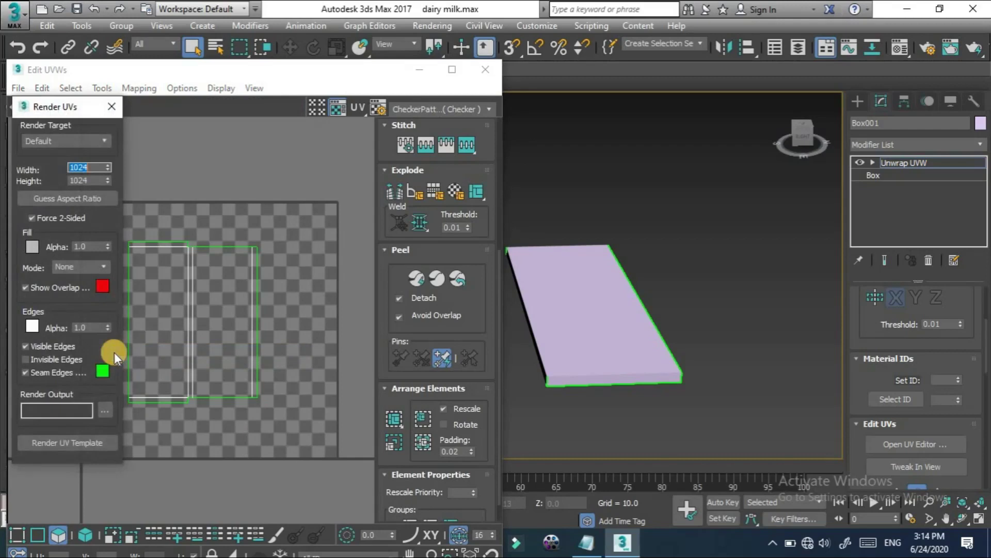
pyautogui.click(36, 440)
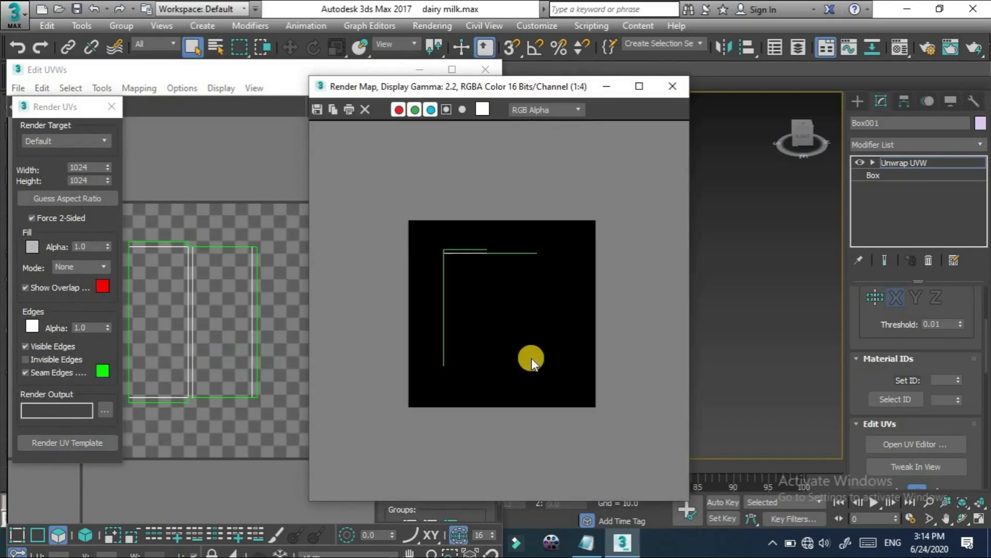
pyautogui.click(682, 90)
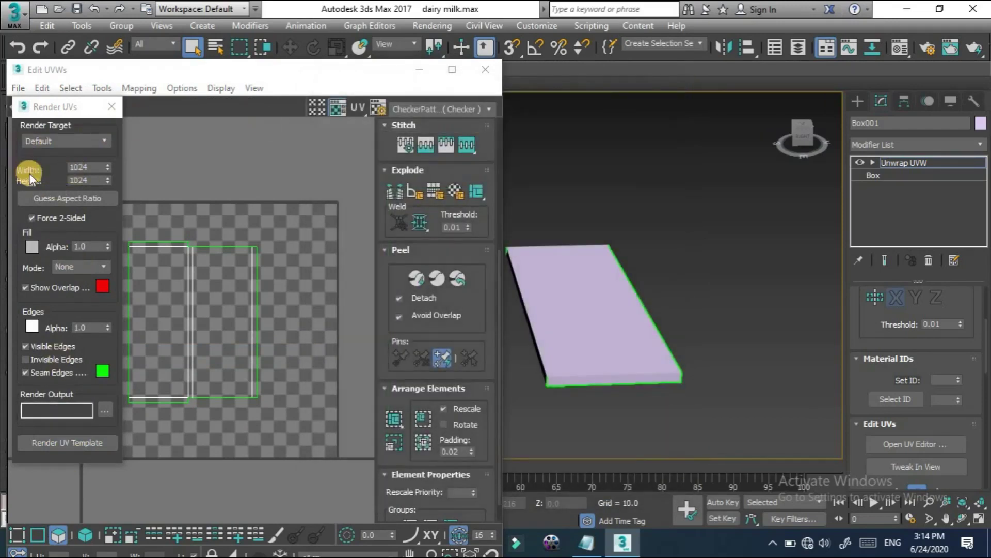
# Set the template width and height to 500 and render it again
pyautogui.click(77, 167)
pyautogui.write('500')
pyautogui.press('Tab')
pyautogui.write('500')
pyautogui.click(29, 436)
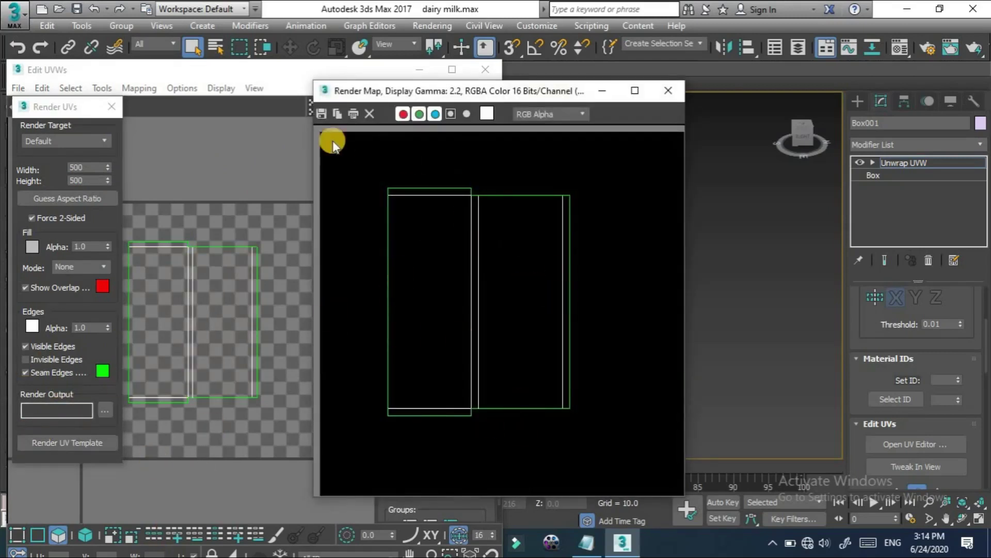
pyautogui.click(321, 113)
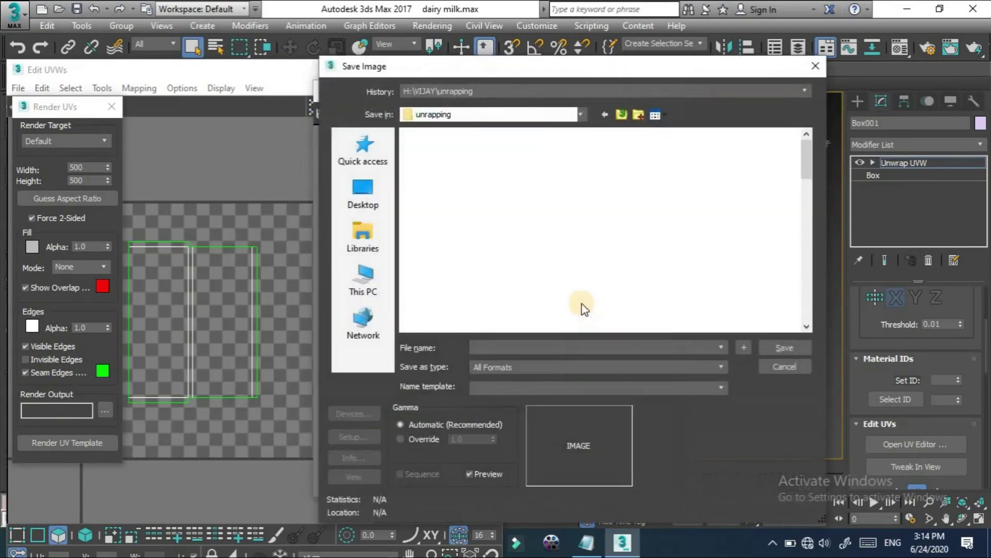
# Choose JPEG as the Save as type for the rendered template
pyautogui.click(494, 345)
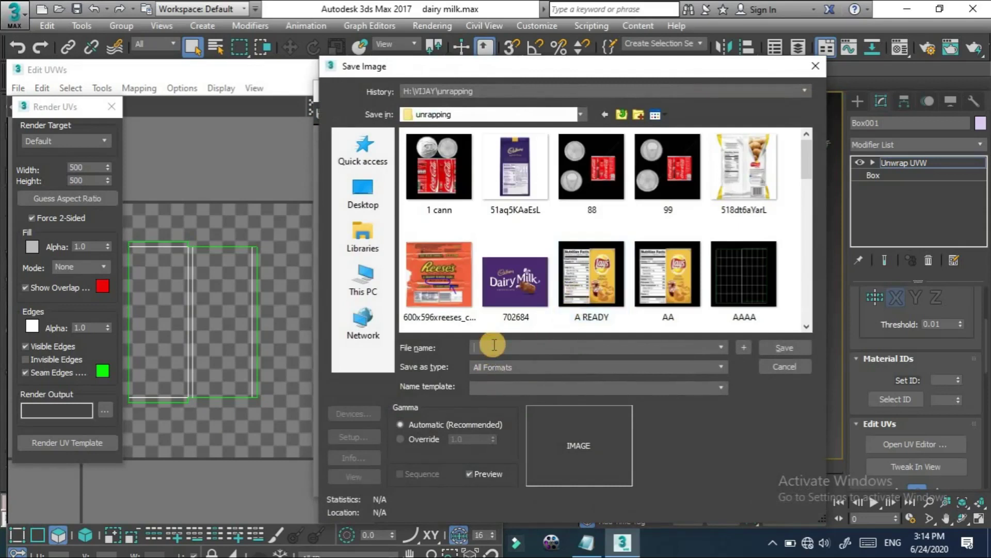
pyautogui.write('dd')
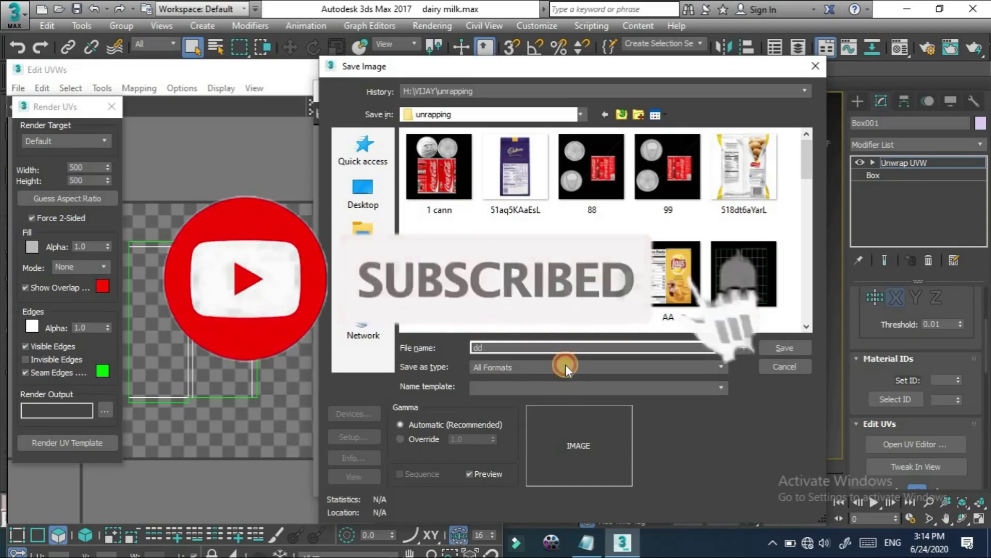
pyautogui.click(565, 365)
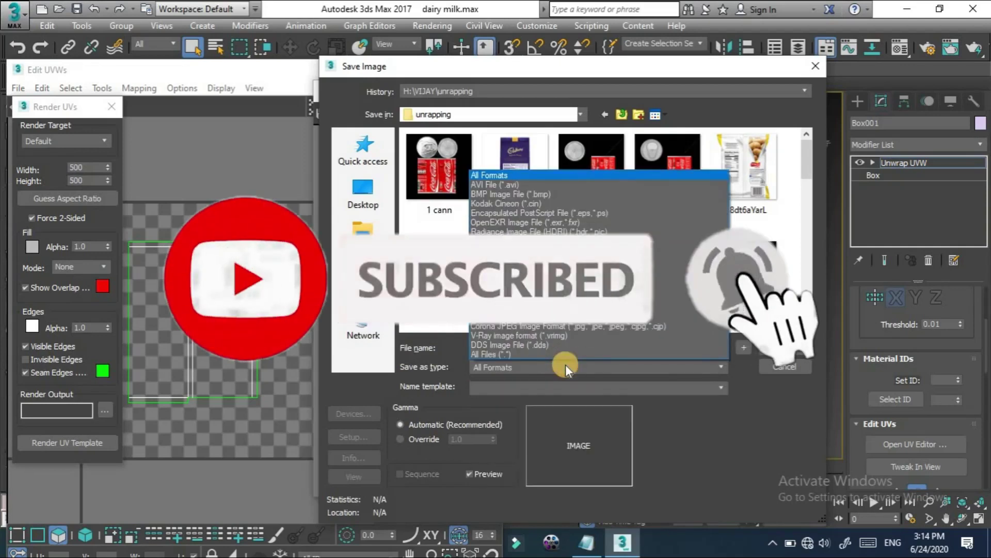
pyautogui.click(475, 243)
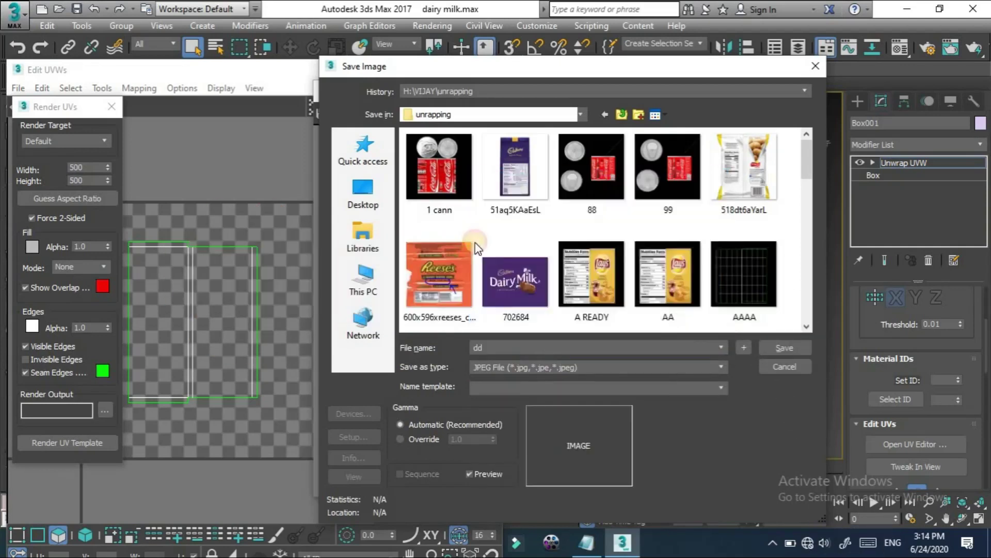
pyautogui.click(766, 345)
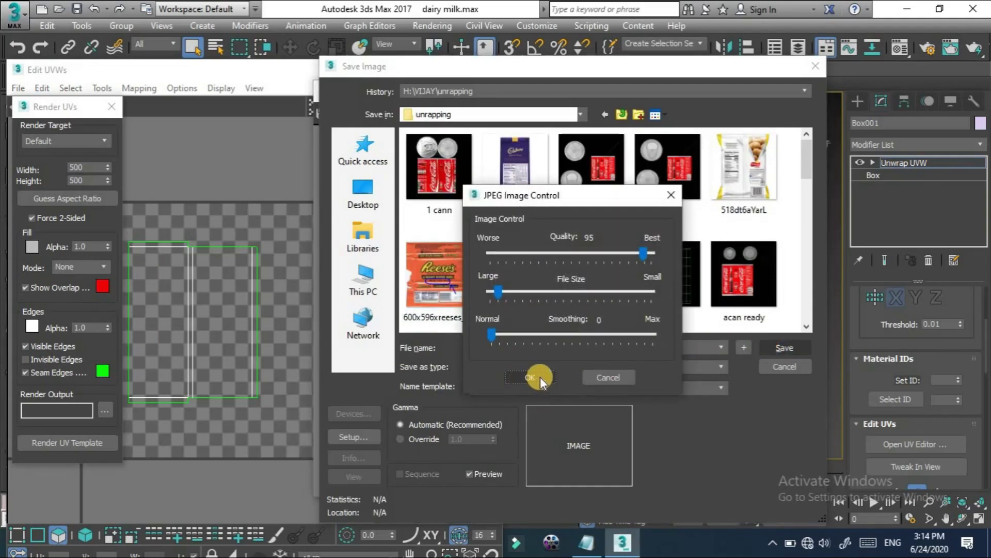
pyautogui.click(606, 378)
# Save the template as 'dairy milk' JPEG, accepting the quality settings
pyautogui.click(500, 347)
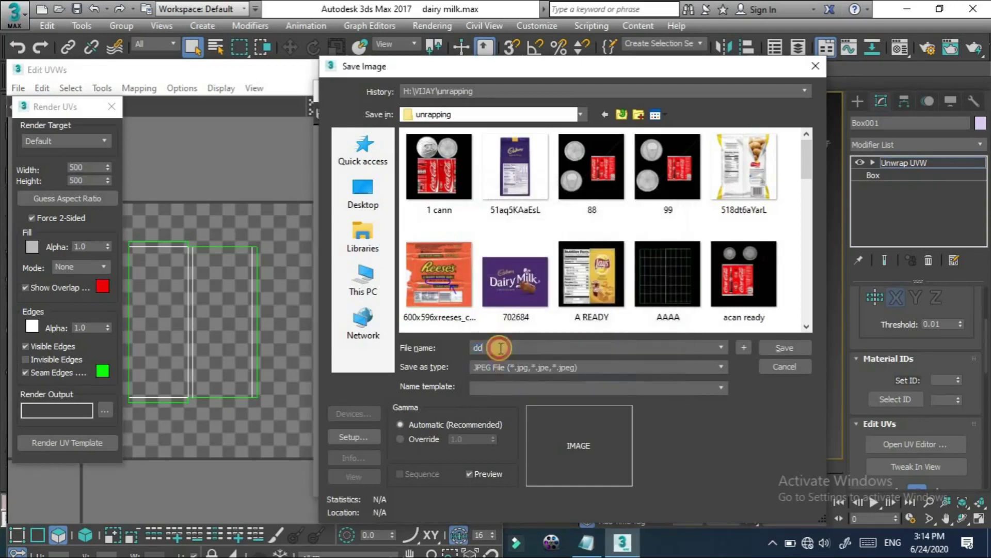
pyautogui.press('BackSpace')
pyautogui.write('airy')
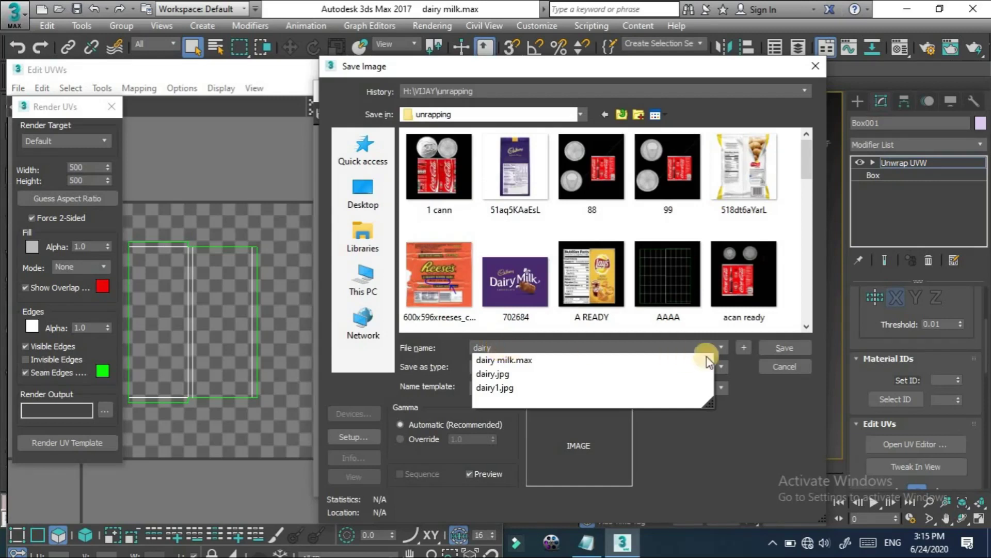
pyautogui.click(749, 391)
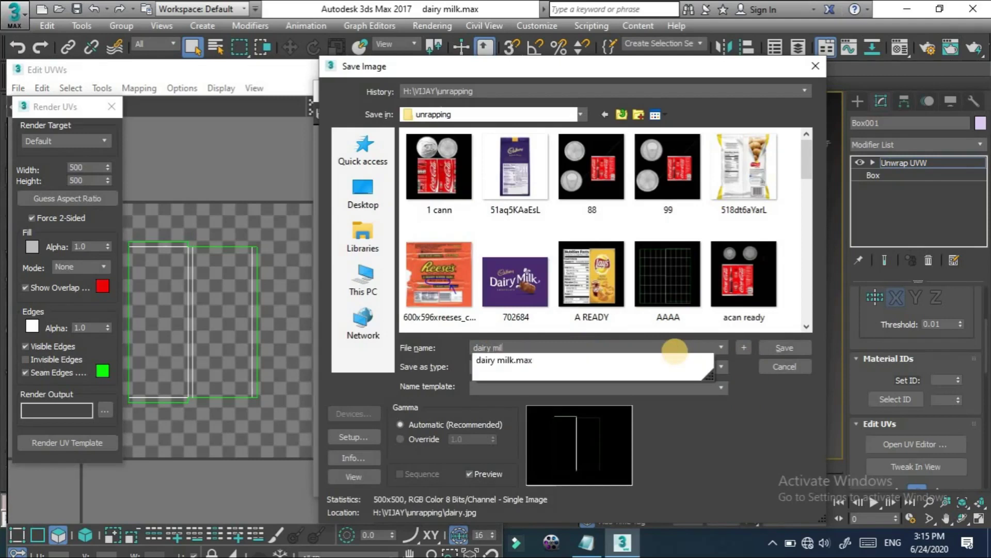
pyautogui.click(750, 382)
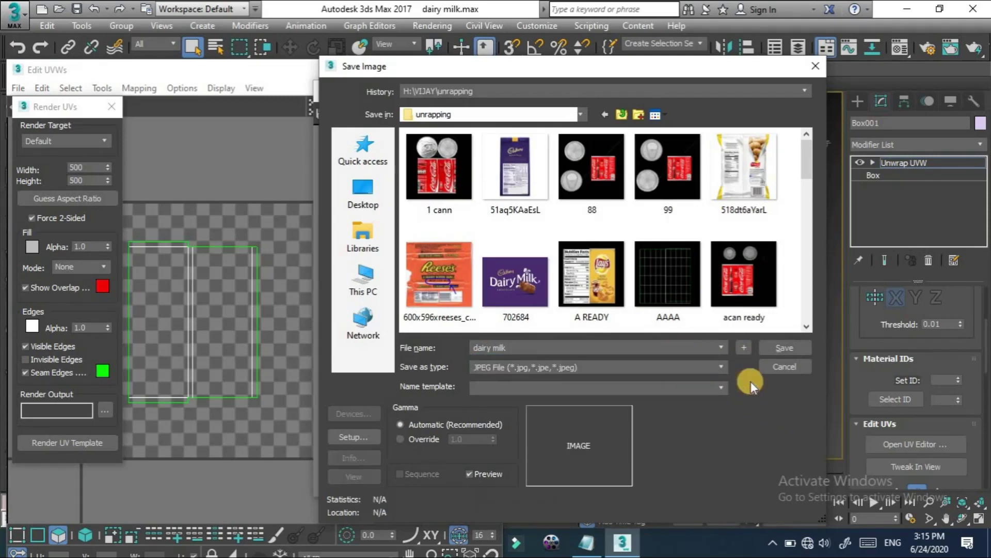
pyautogui.click(776, 348)
pyautogui.click(532, 369)
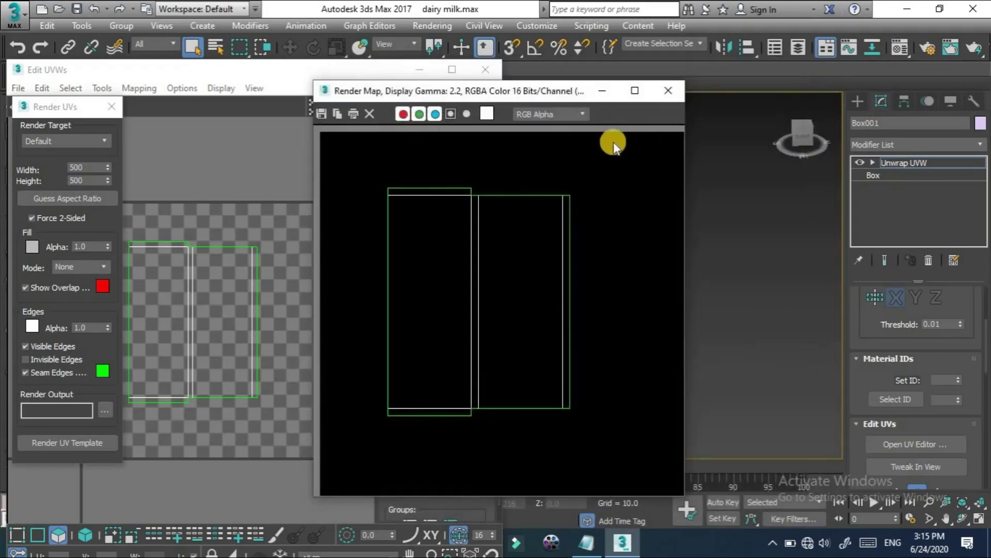
# Close the Render Map window and Edit UVWs editor, then return to Photoshop
pyautogui.click(606, 90)
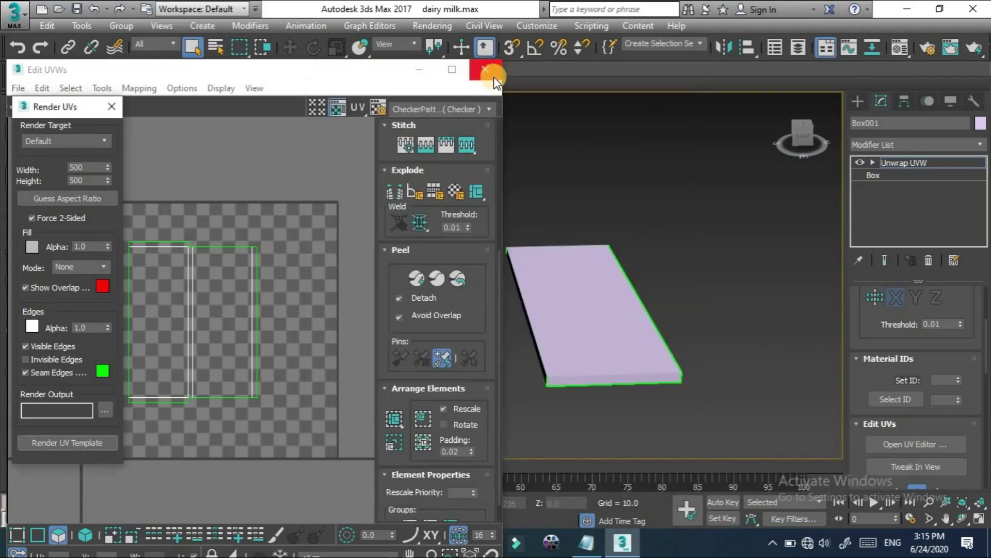
pyautogui.click(482, 81)
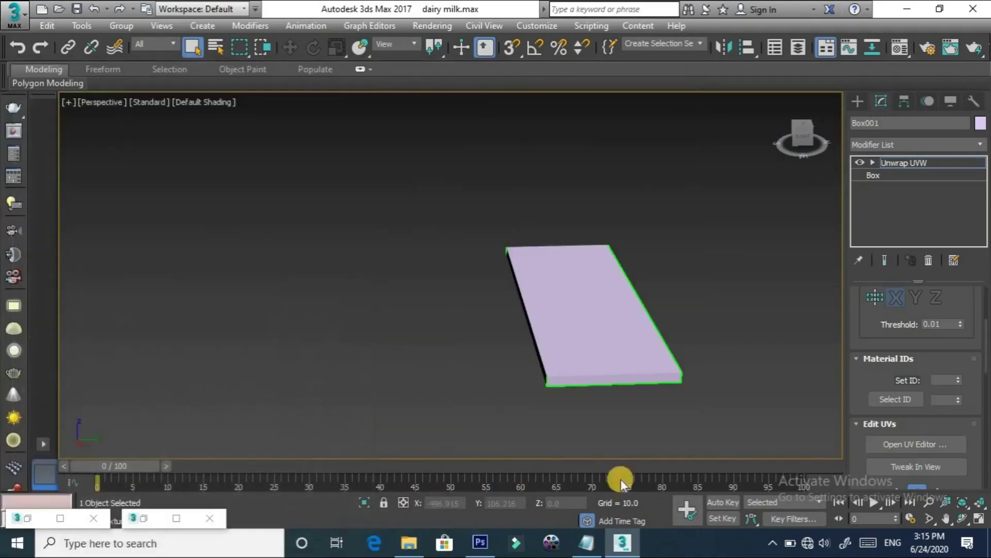
pyautogui.moveTo(480, 543)
pyautogui.click(479, 472)
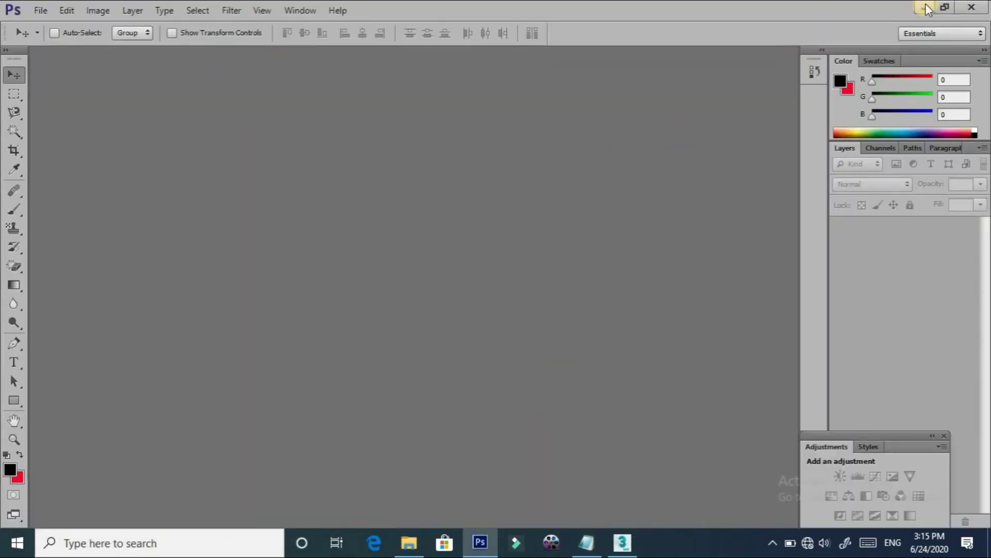
pyautogui.click(37, 11)
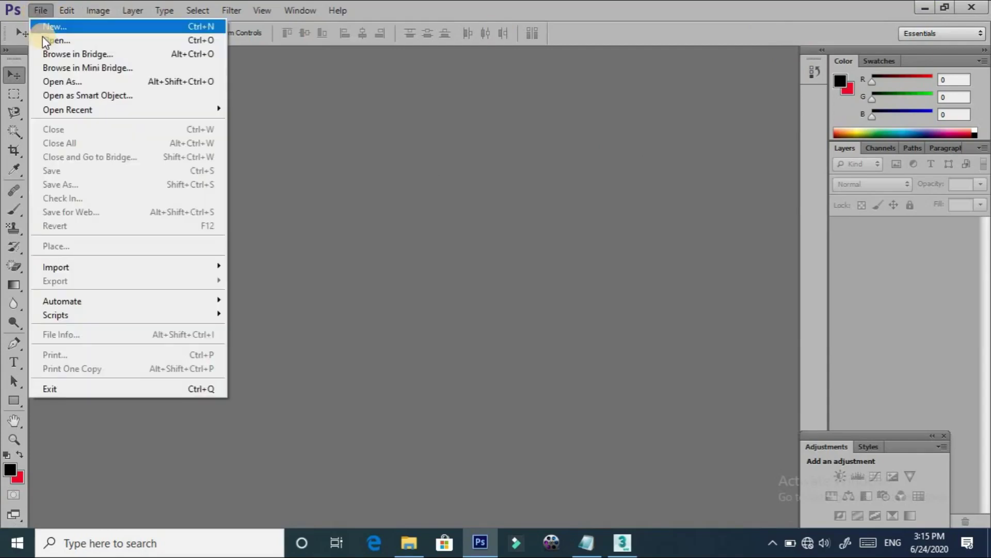
pyautogui.click(47, 27)
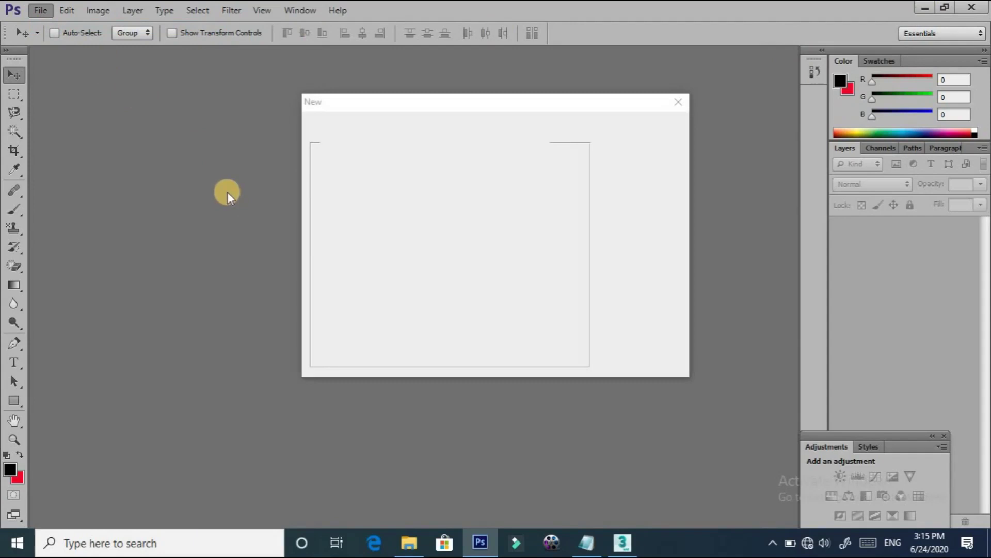
pyautogui.click(655, 150)
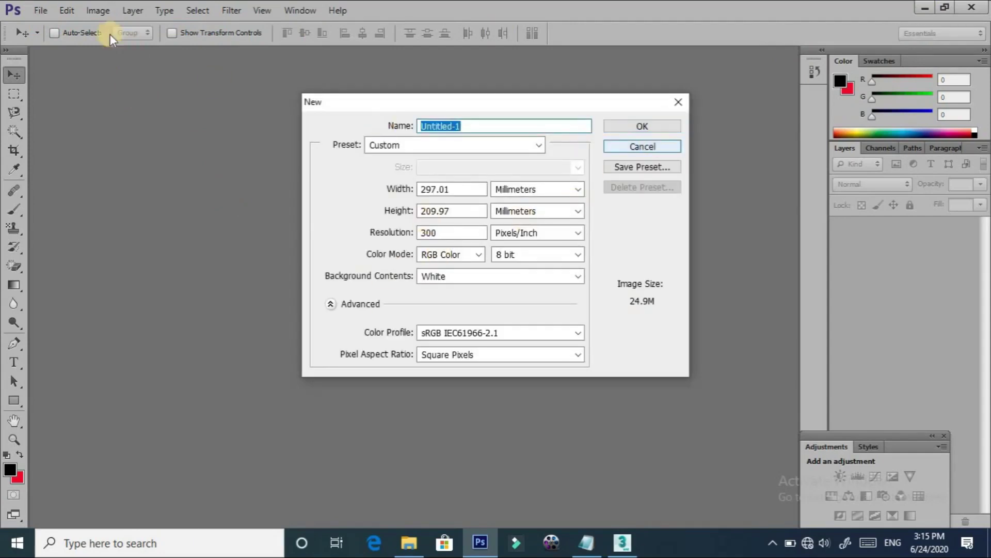
pyautogui.click(41, 7)
pyautogui.click(273, 150)
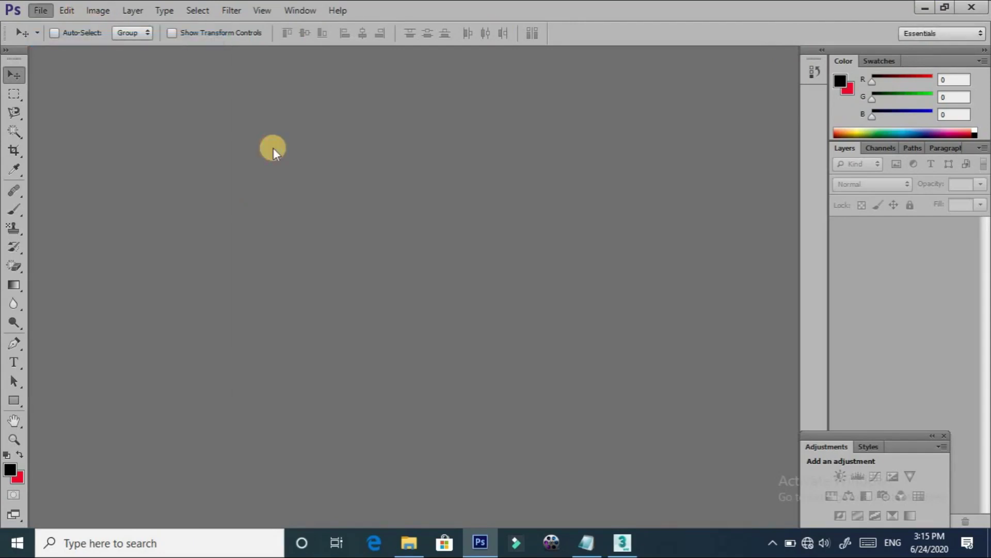
# Open dairy milk.jpg from the unrapping folder through the Open dialog
pyautogui.doubleClick(221, 217)
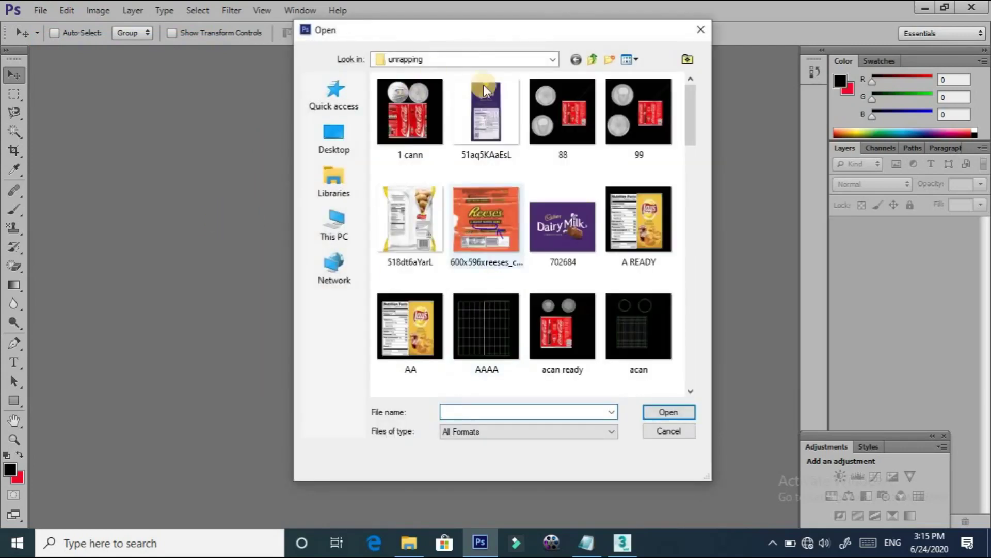
pyautogui.click(419, 112)
pyautogui.press('d')
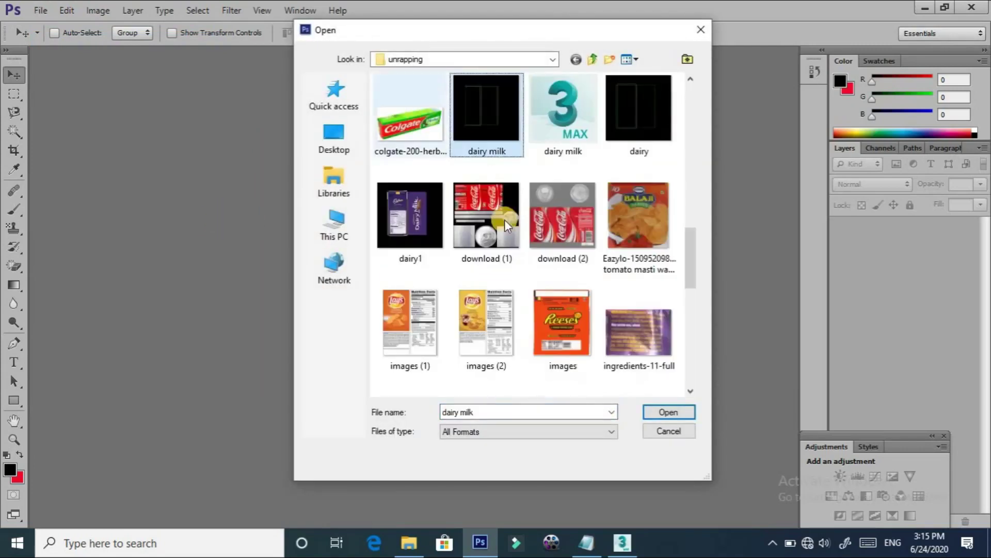
pyautogui.doubleClick(476, 98)
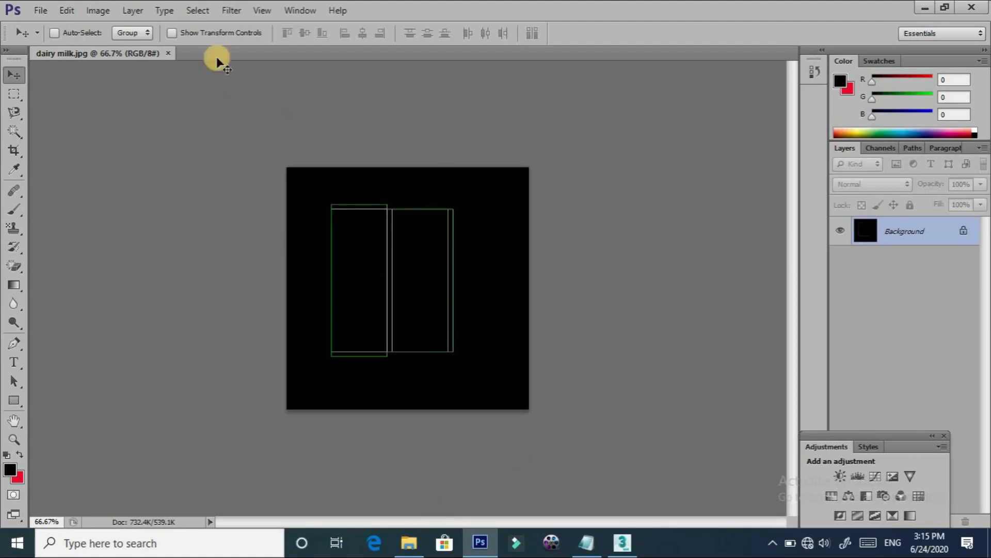
pyautogui.click(38, 15)
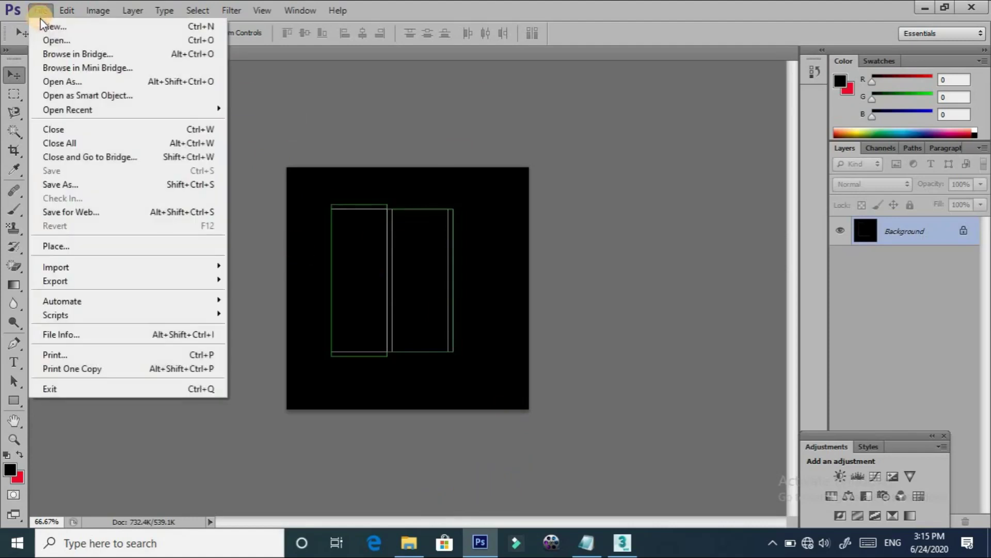
# Open 702684.jpg via File > Open, then bring the dairy milk.jpg tab forward
pyautogui.click(49, 40)
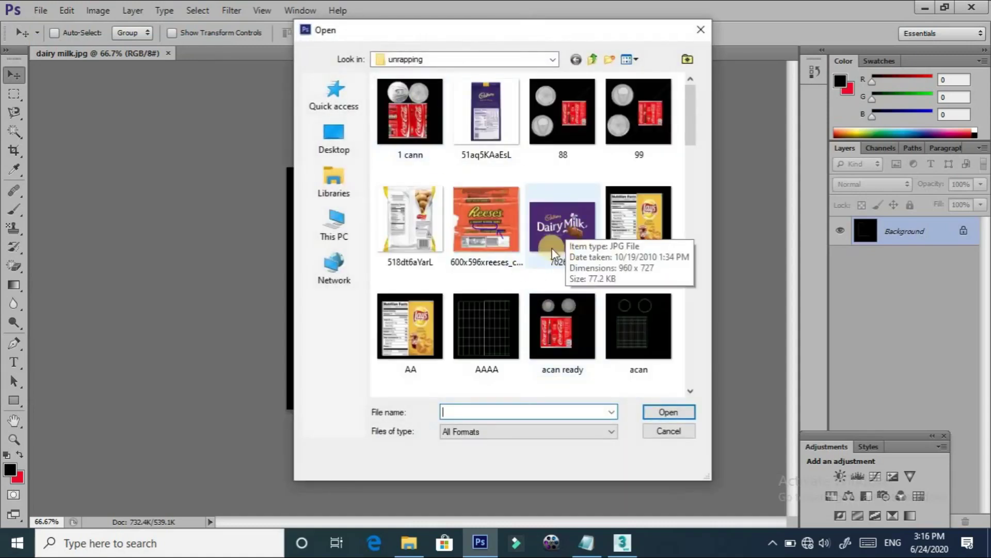
pyautogui.click(557, 235)
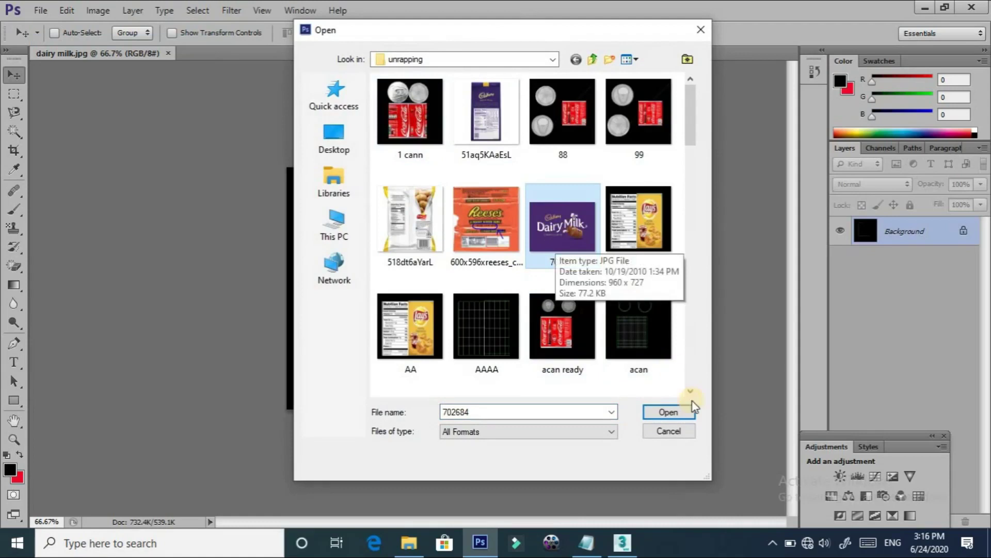
pyautogui.click(678, 413)
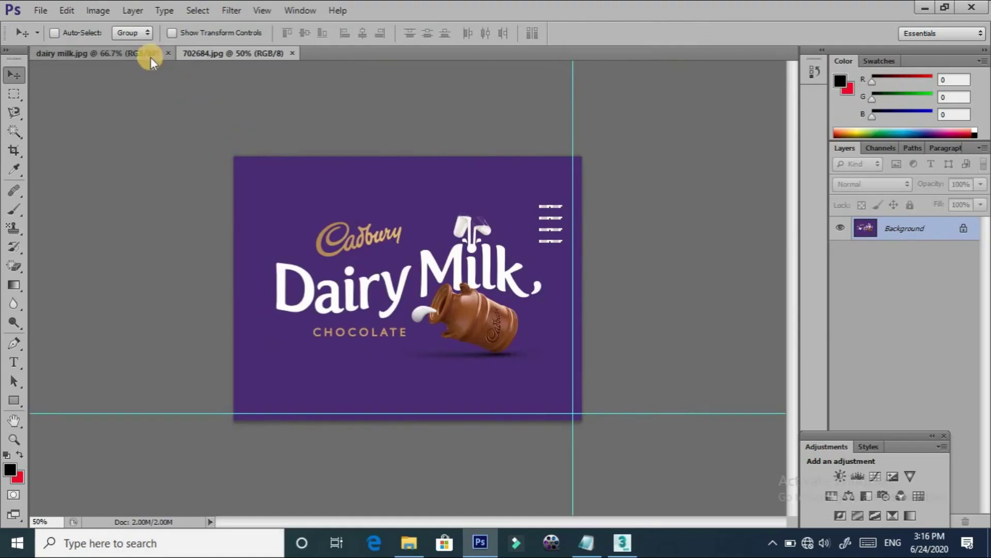
pyautogui.click(120, 56)
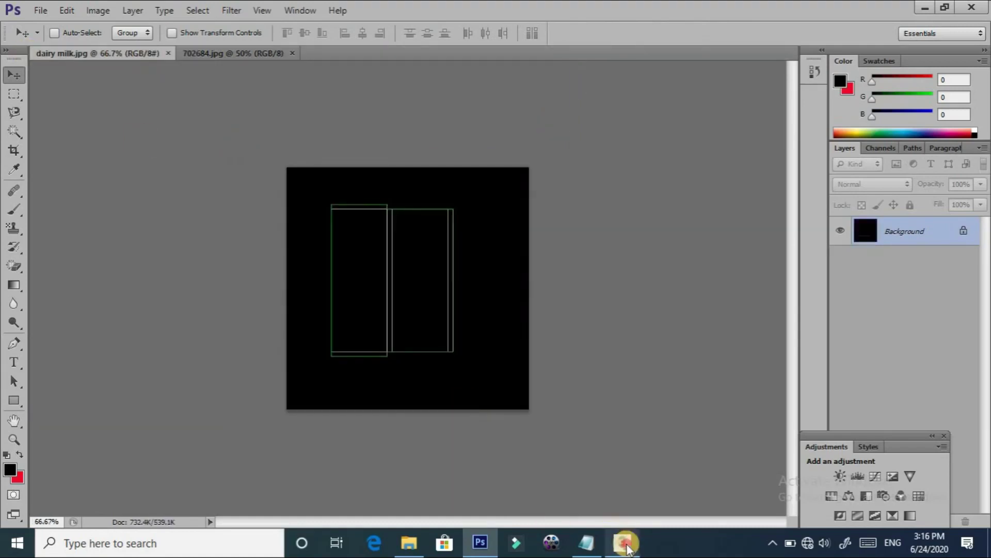
# In 3ds Max, confirm the top face maps to the left UV rectangle, then return
pyautogui.click(623, 543)
pyautogui.click(592, 347)
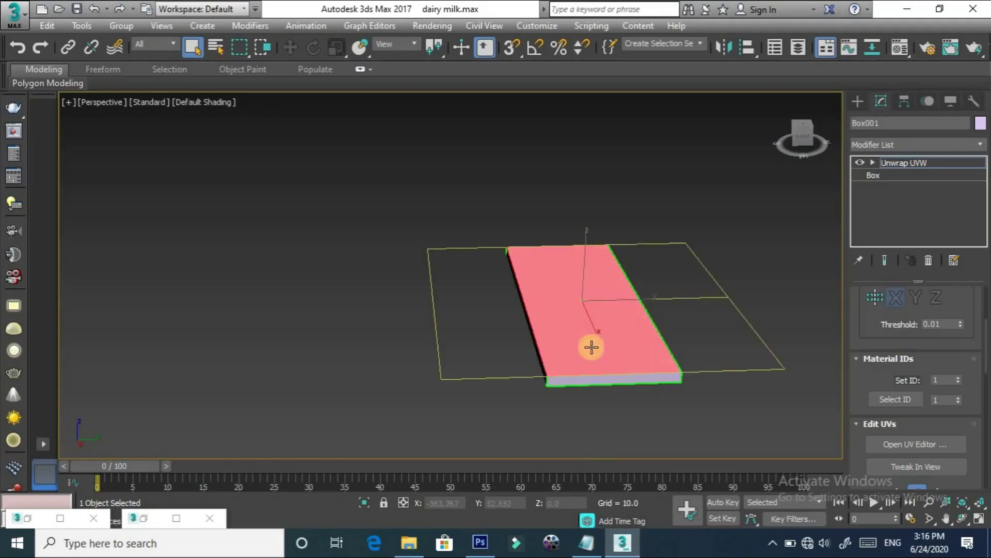
pyautogui.click(883, 445)
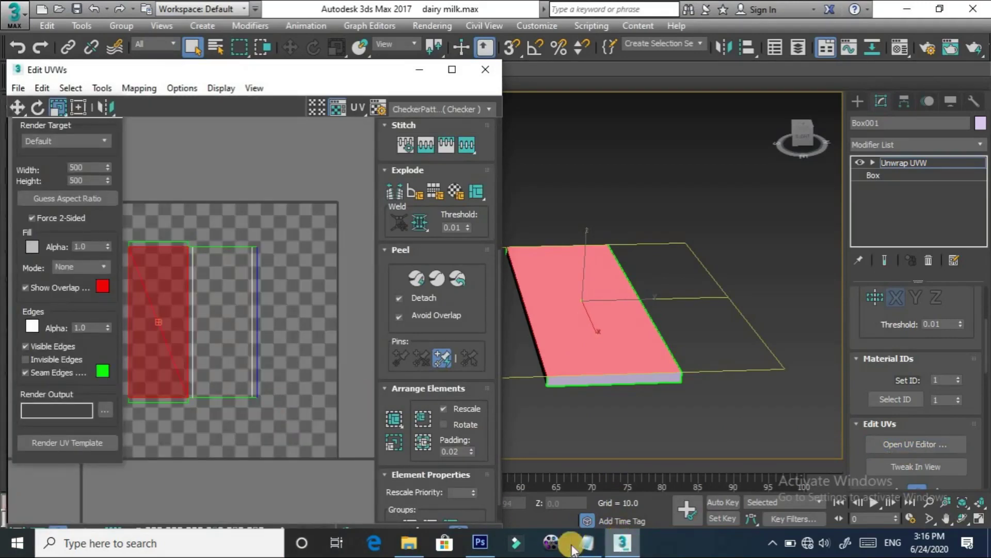
pyautogui.click(481, 543)
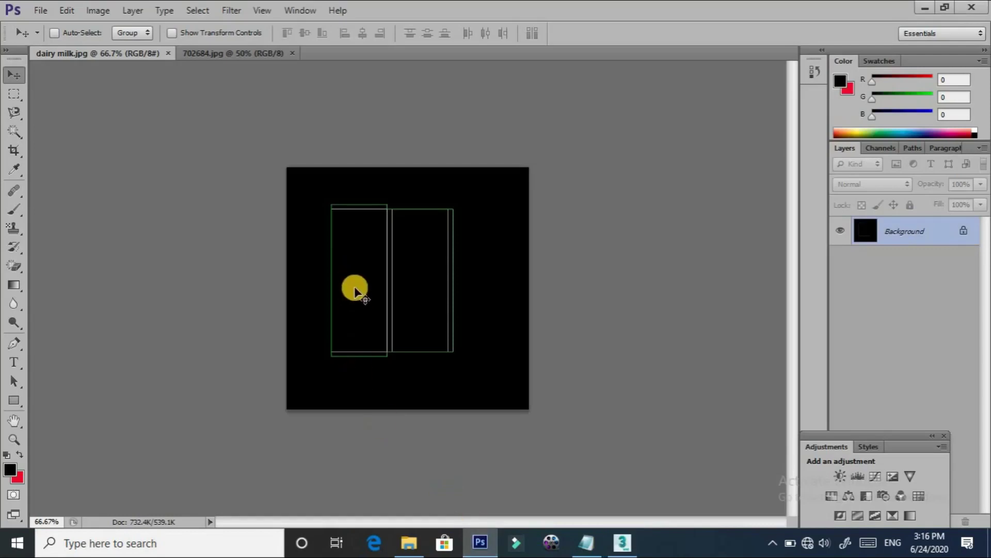
# Drag the 702684 Dairy Milk image onto dairy milk.jpg as Layer 1
pyautogui.click(248, 49)
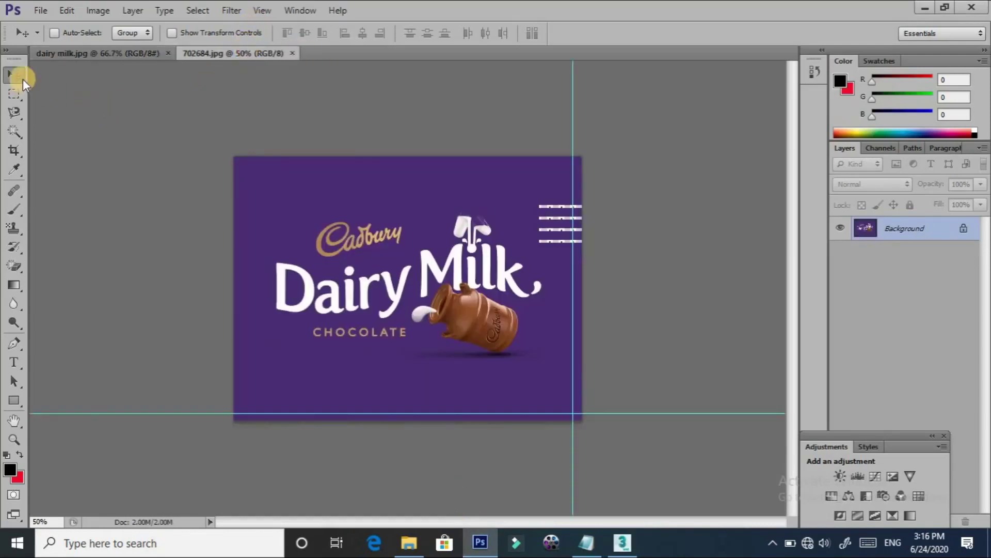
pyautogui.click(117, 54)
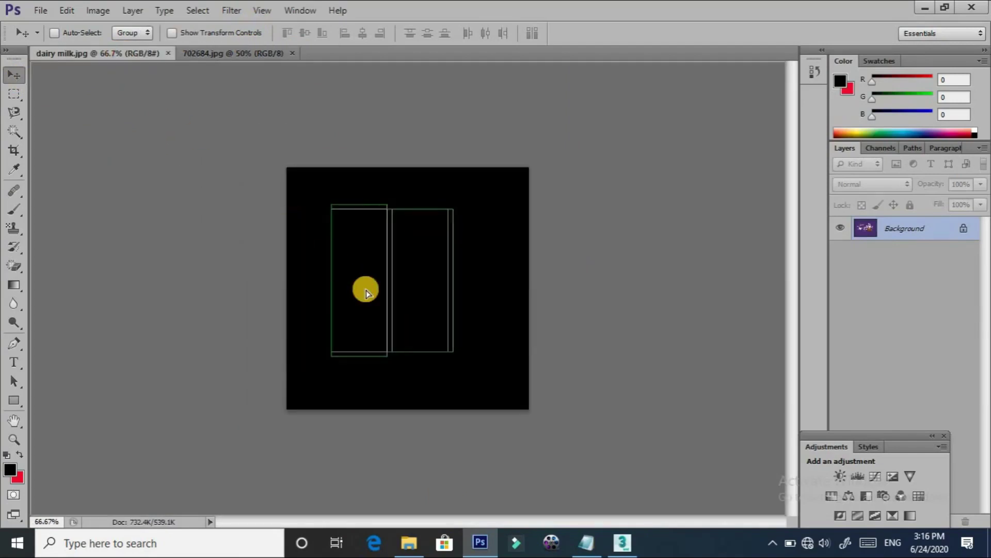
pyautogui.moveTo(330, 256); pyautogui.dragTo(367, 290)
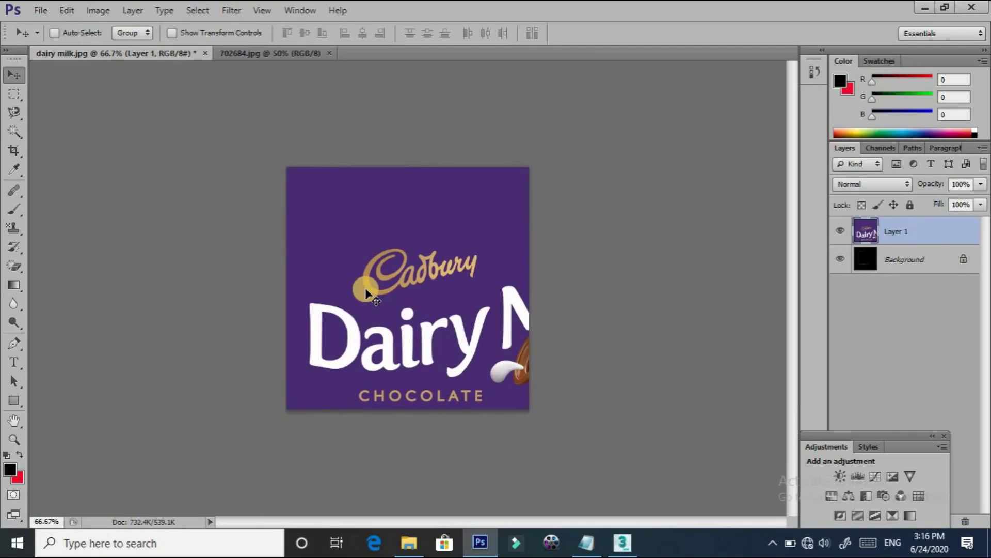
pyautogui.click(591, 545)
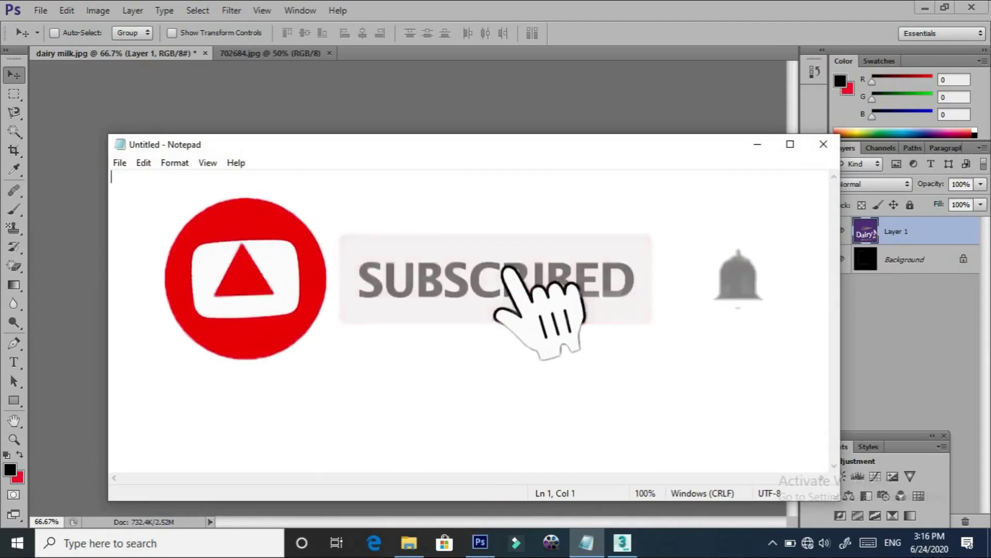
# Type the 'ctrl+t' reminder in Notepad and minimize it
pyautogui.write('ctrl+t')
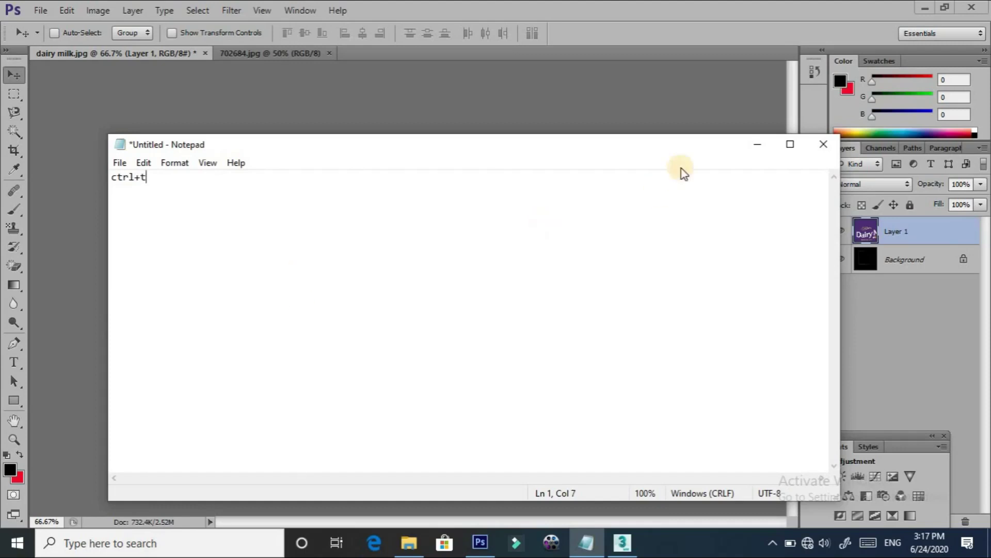
pyautogui.click(758, 144)
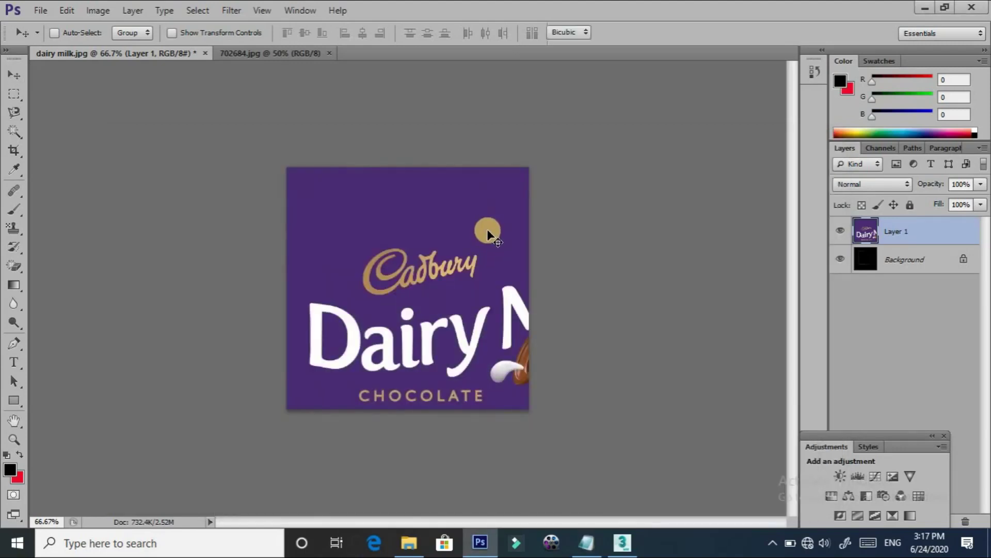
# Free-transform the Dairy Milk layer, shrinking it into a thin strip on the left panel
pyautogui.hotkey('ctrl', 't')
pyautogui.moveTo(722, 162)
pyautogui.mouseDown()
pyautogui.moveTo(428, 269)
pyautogui.moveTo(429, 208)
pyautogui.mouseUp()
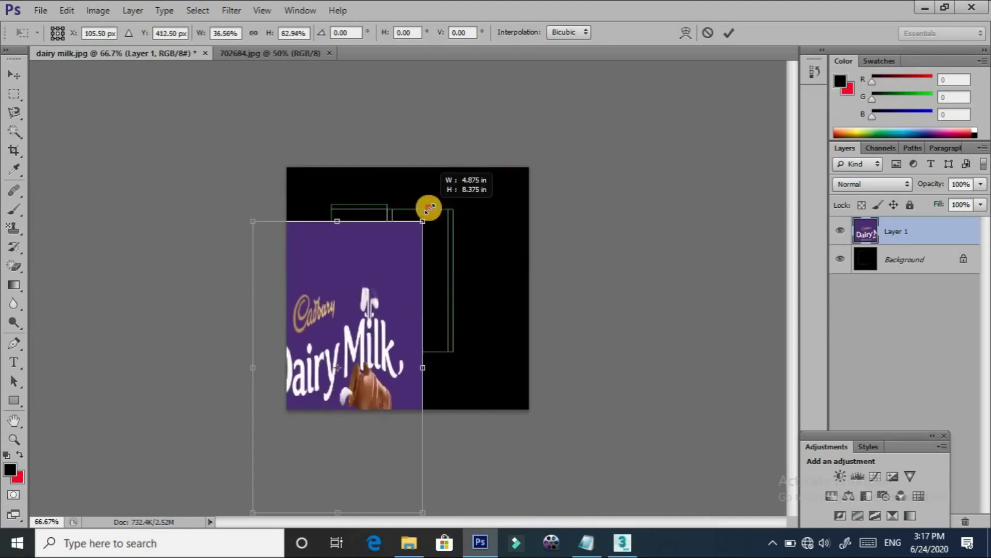
pyautogui.moveTo(429, 208); pyautogui.dragTo(434, 249)
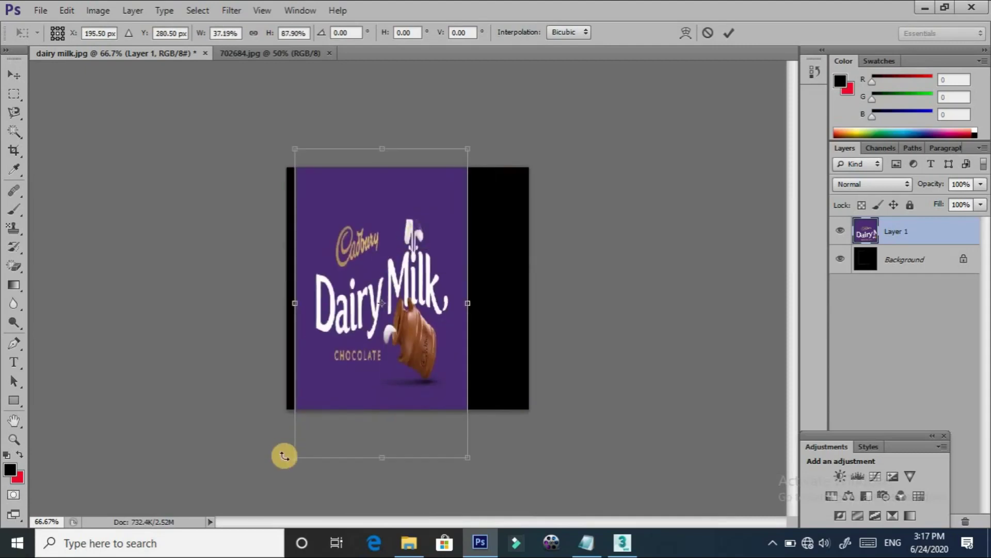
pyautogui.moveTo(295, 457); pyautogui.dragTo(342, 347)
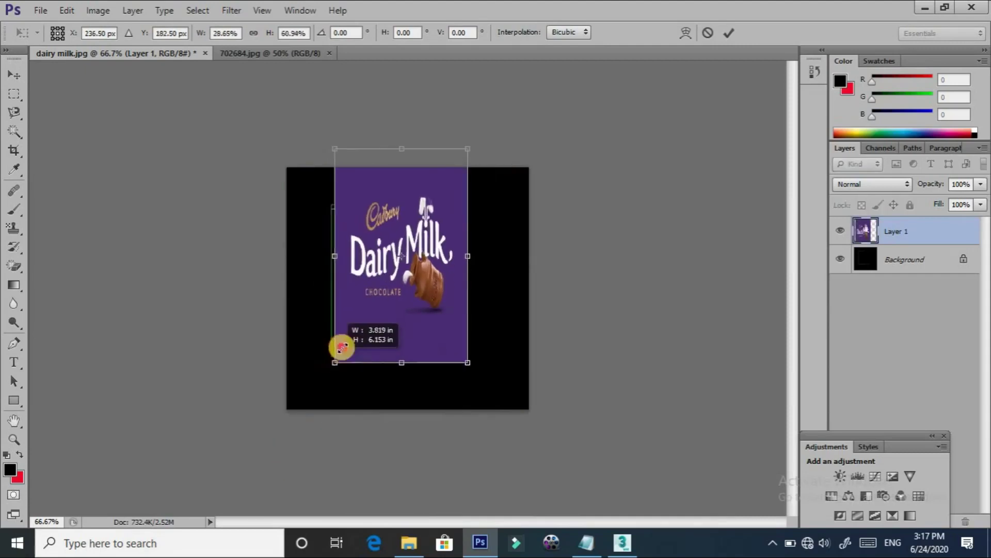
pyautogui.moveTo(342, 347); pyautogui.dragTo(355, 321)
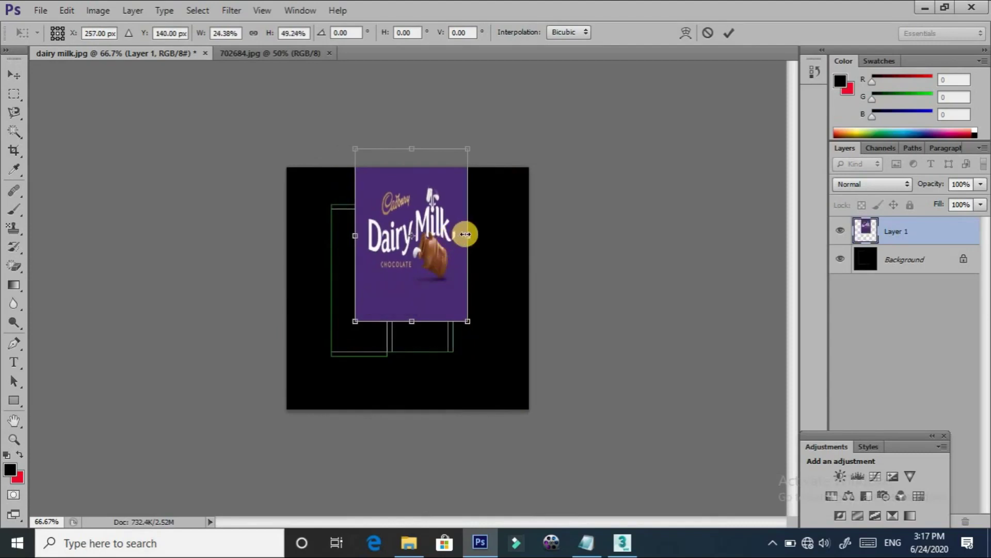
pyautogui.moveTo(466, 235); pyautogui.dragTo(383, 226)
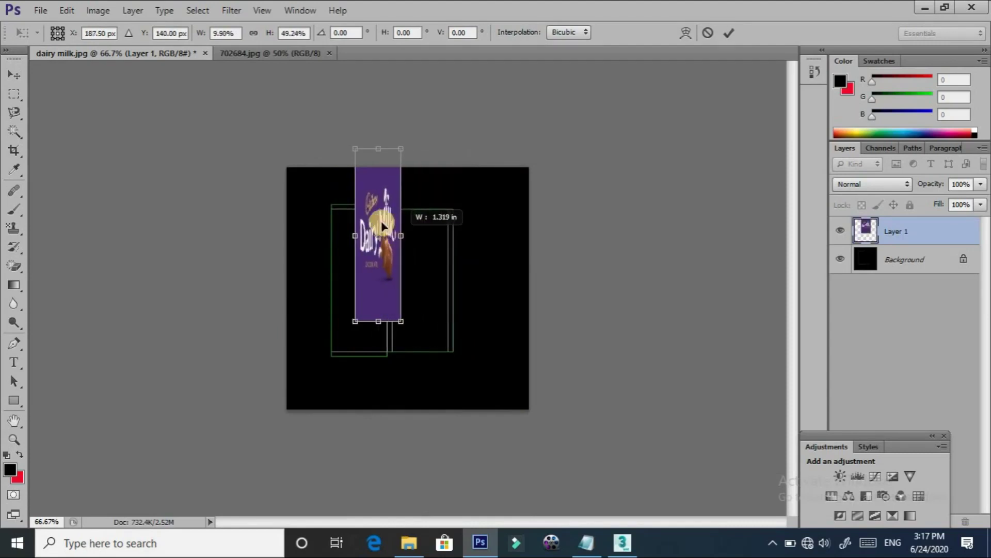
pyautogui.moveTo(365, 259); pyautogui.dragTo(341, 312)
# Adjust the strip's top and bottom edges to the panel's height
pyautogui.moveTo(353, 370); pyautogui.dragTo(357, 363)
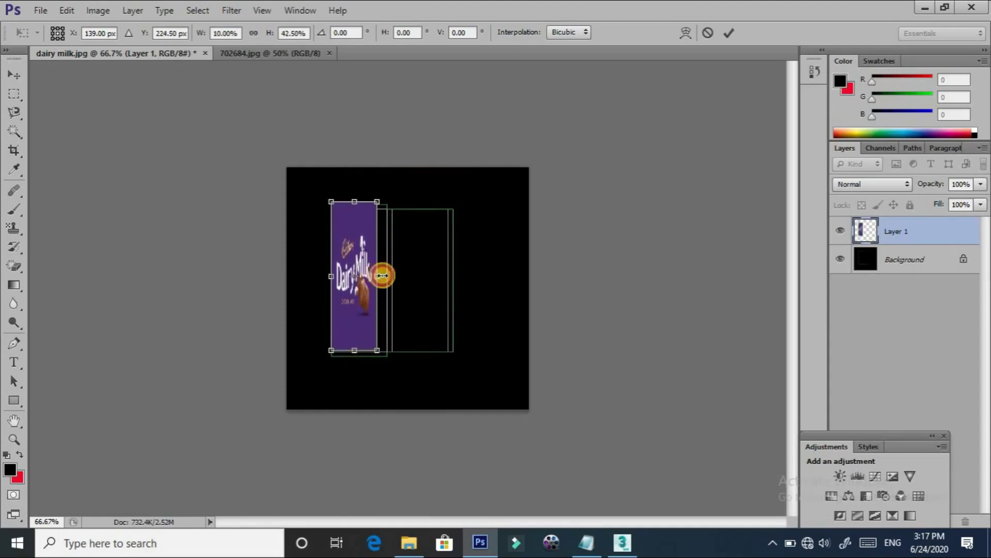
pyautogui.moveTo(382, 275); pyautogui.dragTo(383, 276)
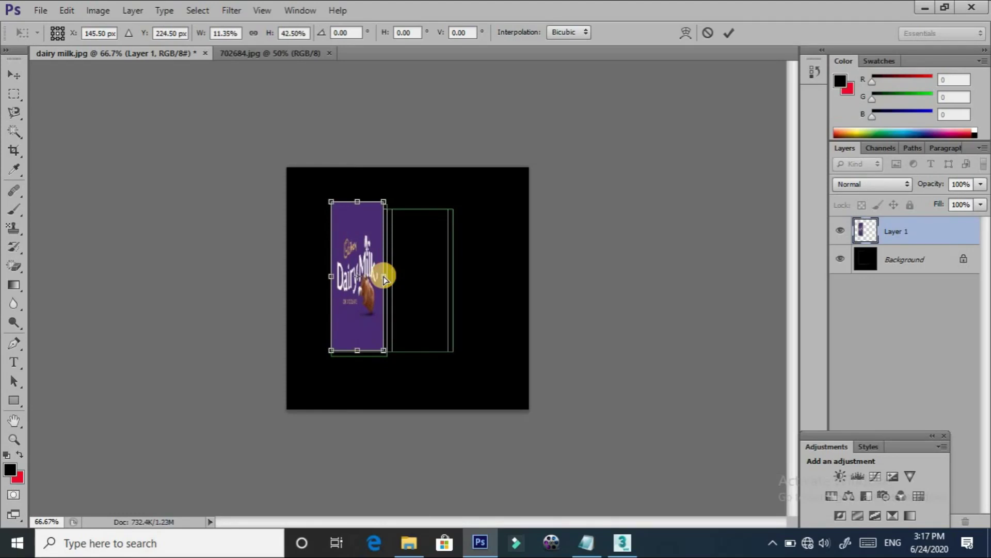
pyautogui.keyDown('alt'); pyautogui.scroll(1, 383, 276); pyautogui.keyUp('alt')
pyautogui.keyDown('alt'); pyautogui.scroll(1, 384, 276); pyautogui.keyUp('alt')
pyautogui.scroll(1, 290, 227)
pyautogui.scroll(2, 290, 227)
pyautogui.moveTo(256, 87)
pyautogui.mouseDown()
pyautogui.moveTo(256, 135)
pyautogui.moveTo(268, 109)
pyautogui.mouseUp()
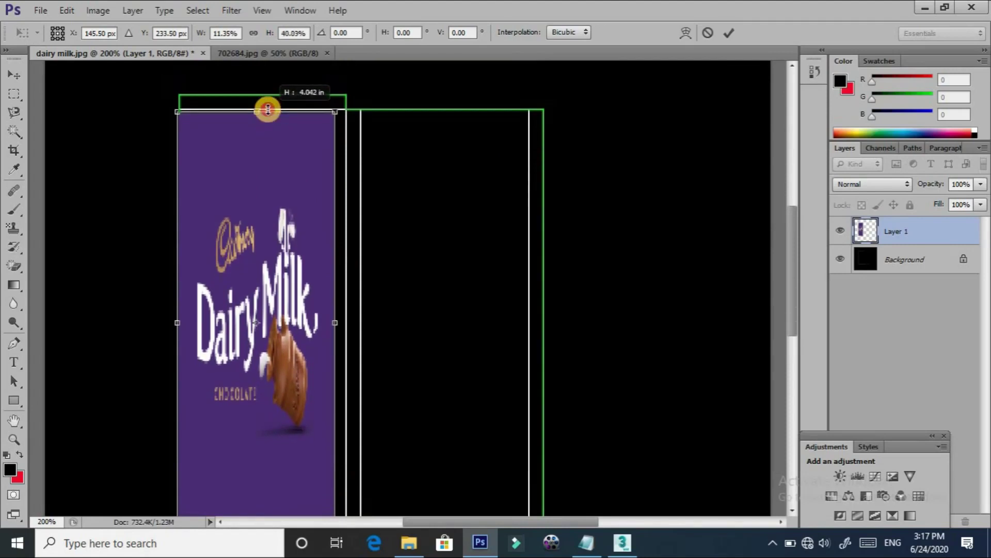
pyautogui.moveTo(268, 109); pyautogui.dragTo(266, 105)
pyautogui.scroll(-2, 260, 388)
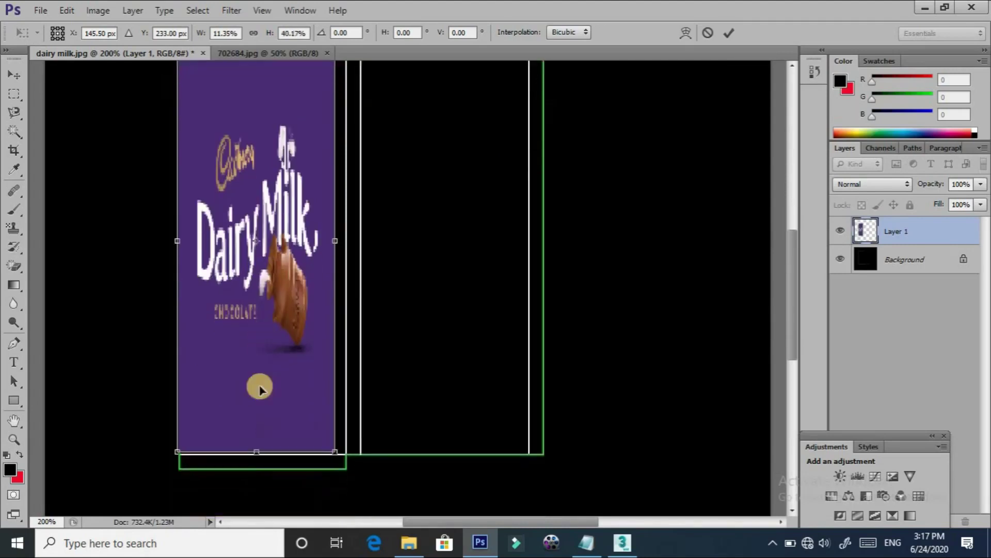
# Align the strip's bottom, left and right edges to the panel lines and commit
pyautogui.moveTo(257, 453); pyautogui.dragTo(257, 456)
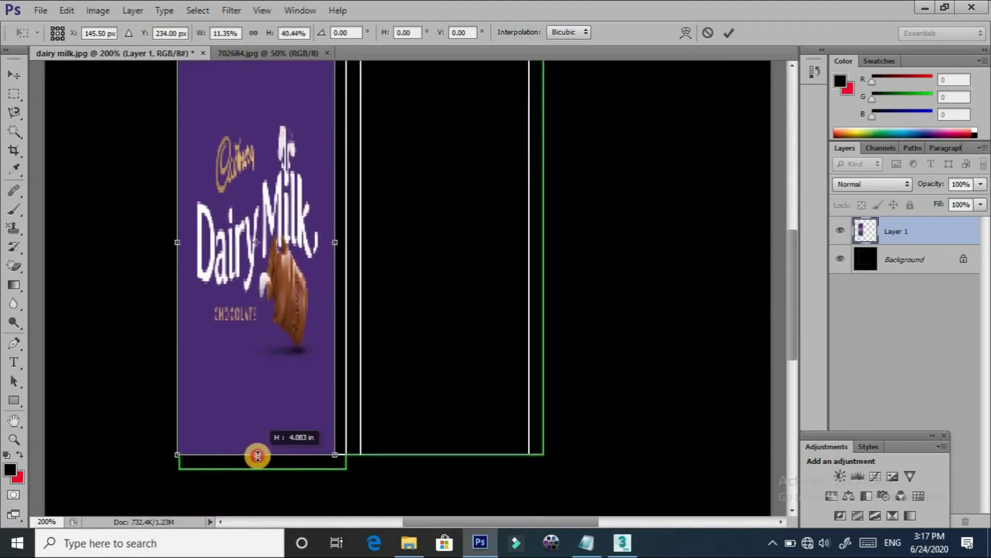
pyautogui.moveTo(332, 247); pyautogui.dragTo(347, 248)
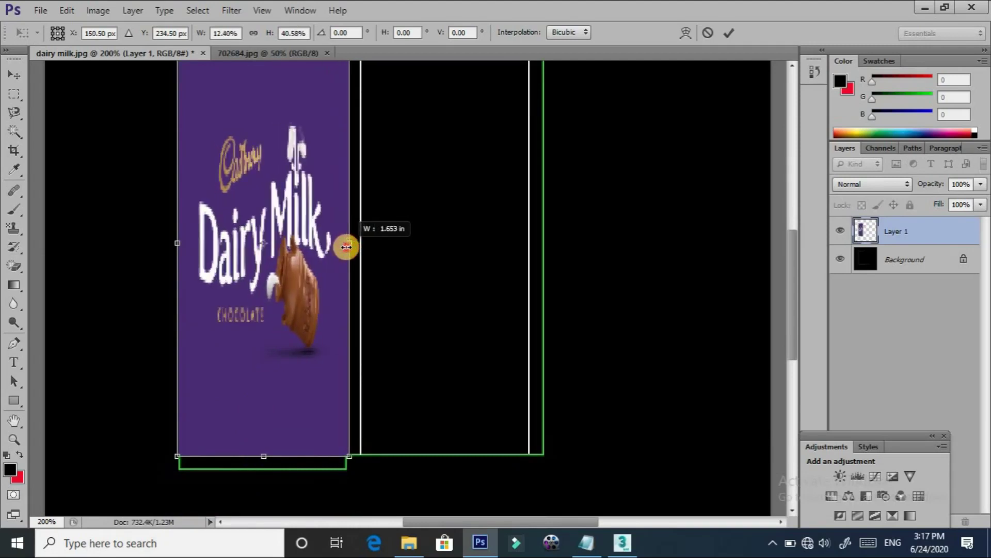
pyautogui.moveTo(347, 248); pyautogui.dragTo(344, 245)
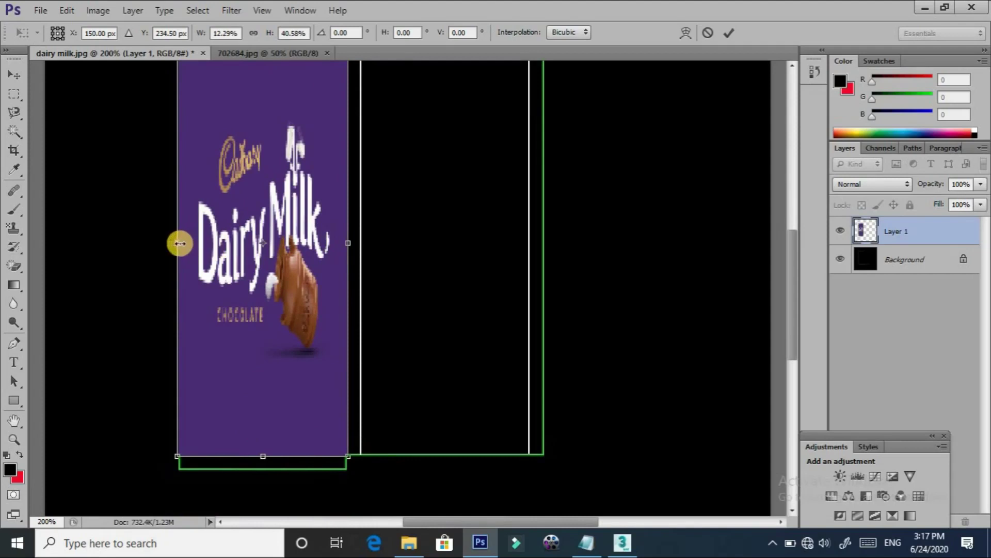
pyautogui.moveTo(178, 243)
pyautogui.mouseDown()
pyautogui.moveTo(192, 242)
pyautogui.moveTo(179, 241)
pyautogui.mouseUp()
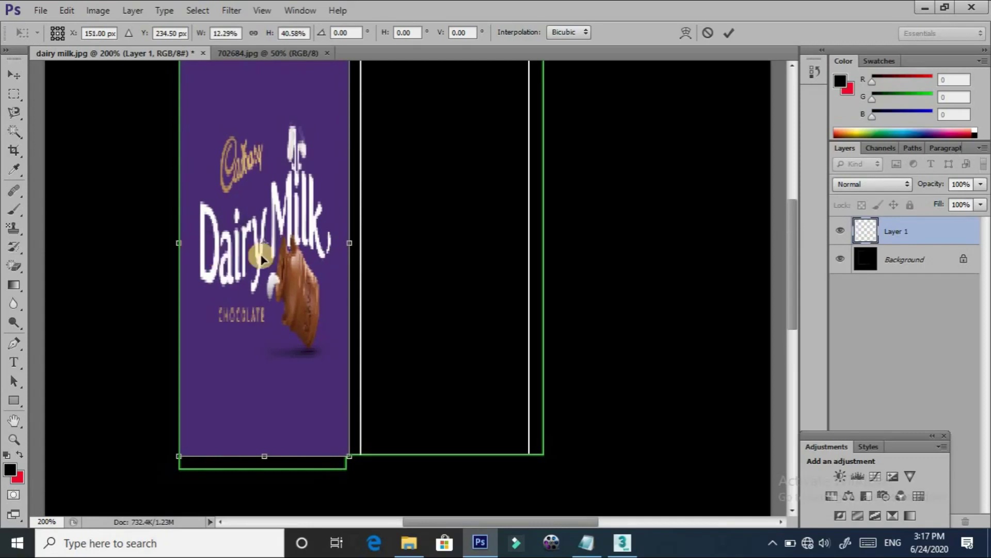
pyautogui.scroll(3, 372, 235)
pyautogui.scroll(-1, 408, 217)
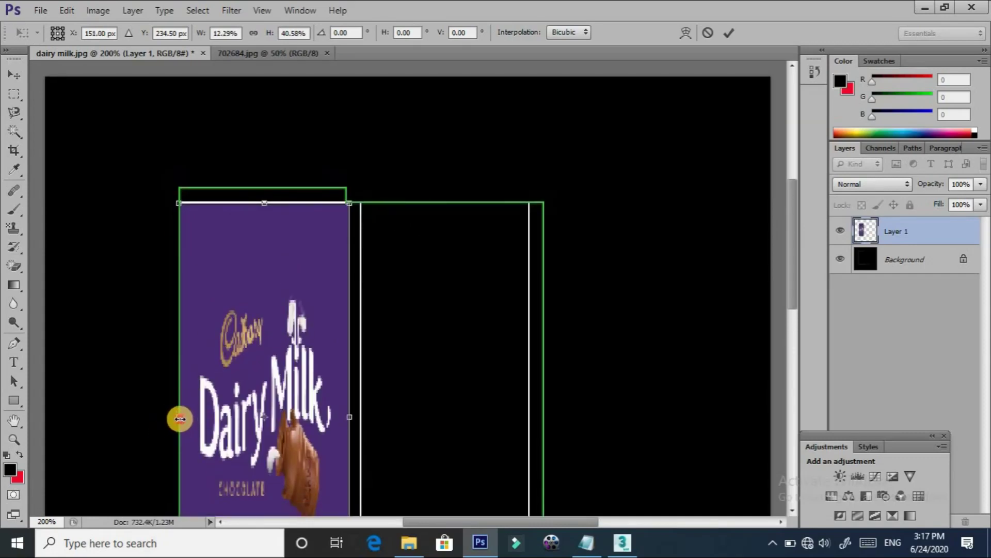
pyautogui.moveTo(177, 418); pyautogui.dragTo(176, 418)
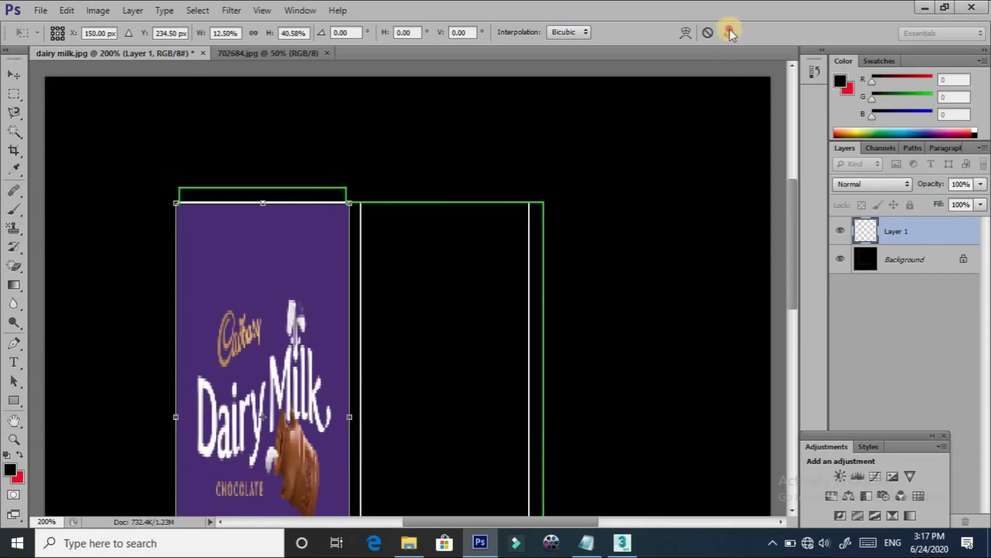
pyautogui.press('Return')
# Scroll down the document and re-enter free transform on the Dairy Milk strip
pyautogui.scroll(-3, 304, 296)
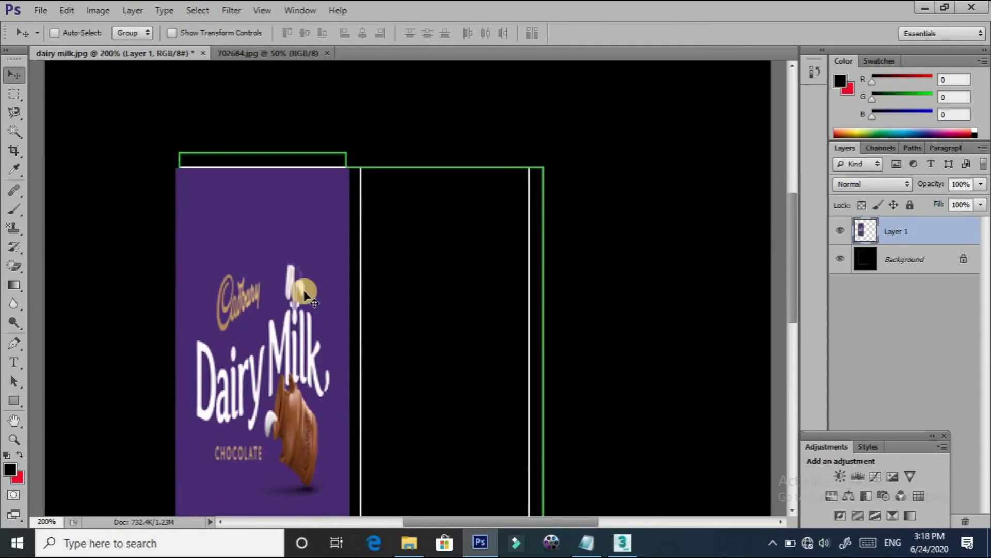
pyautogui.scroll(-2, 304, 295)
pyautogui.scroll(-3, 371, 316)
pyautogui.scroll(-2, 372, 317)
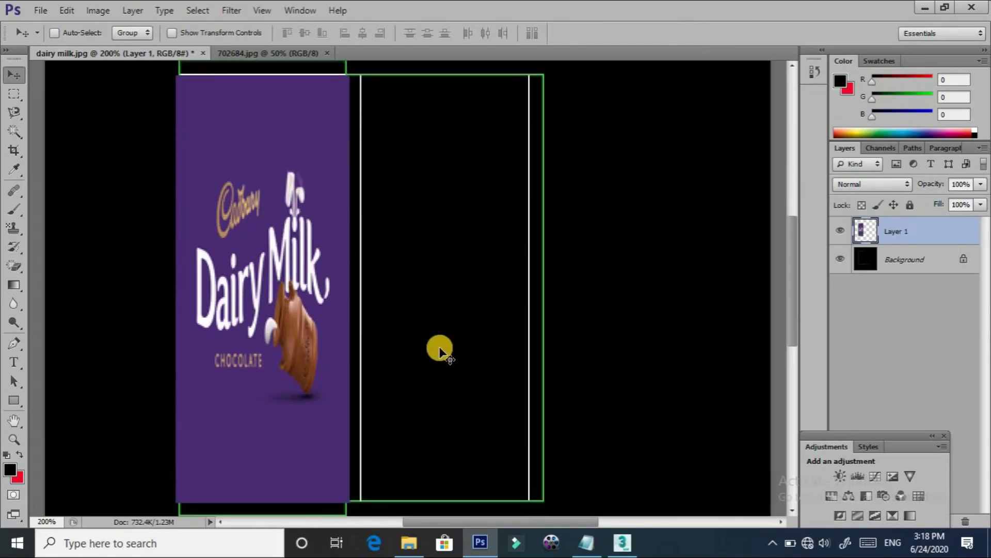
pyautogui.scroll(-2, 392, 362)
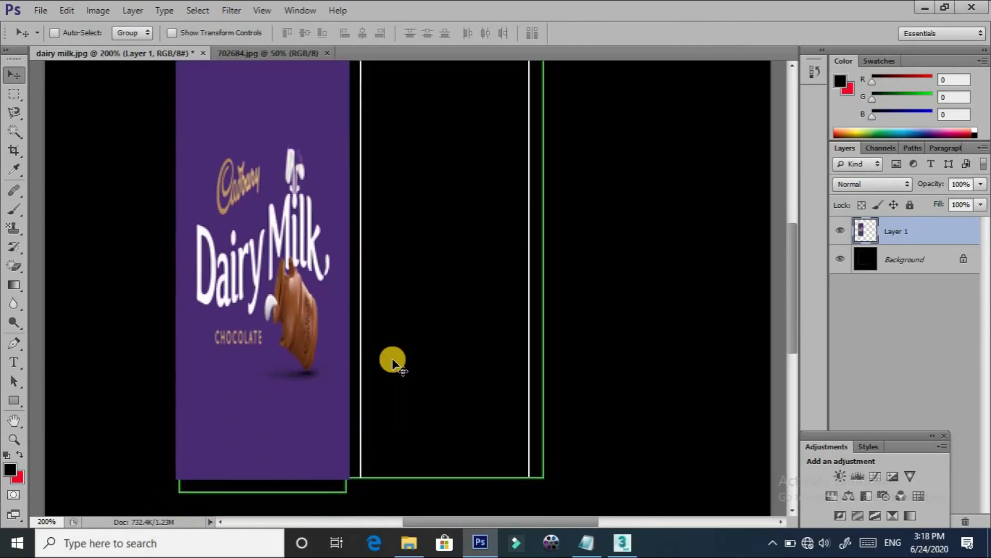
pyautogui.keyDown('alt'); pyautogui.scroll(-1, 393, 362); pyautogui.keyUp('alt')
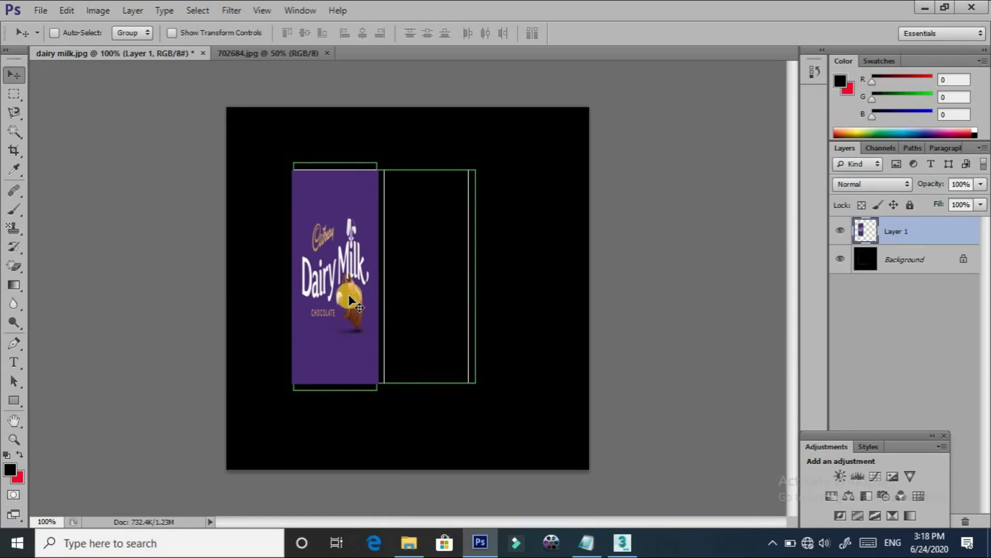
pyautogui.hotkey('ctrl', 't')
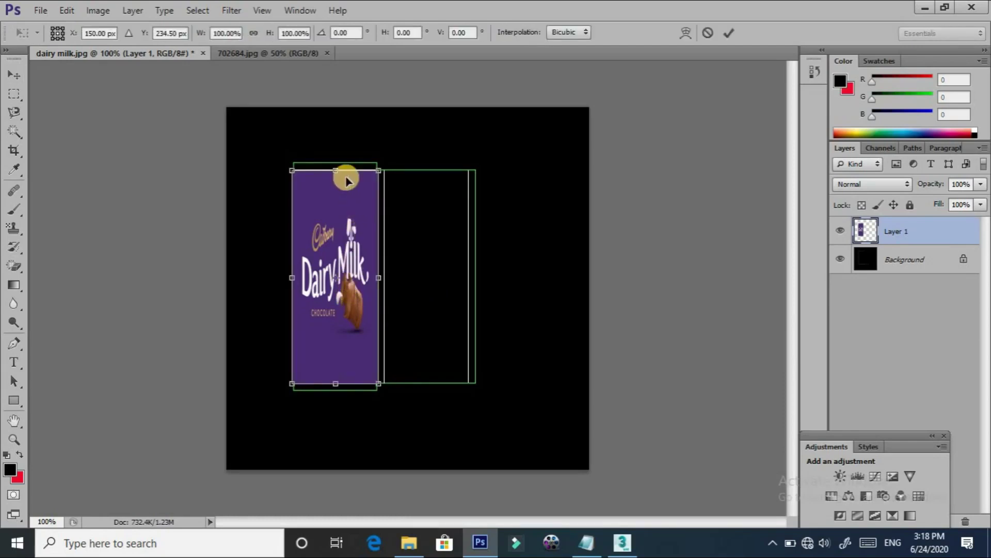
# Rotate the Dairy Milk front about 90 degrees and roughly stretch it over the left panel
pyautogui.moveTo(335, 171); pyautogui.dragTo(335, 193)
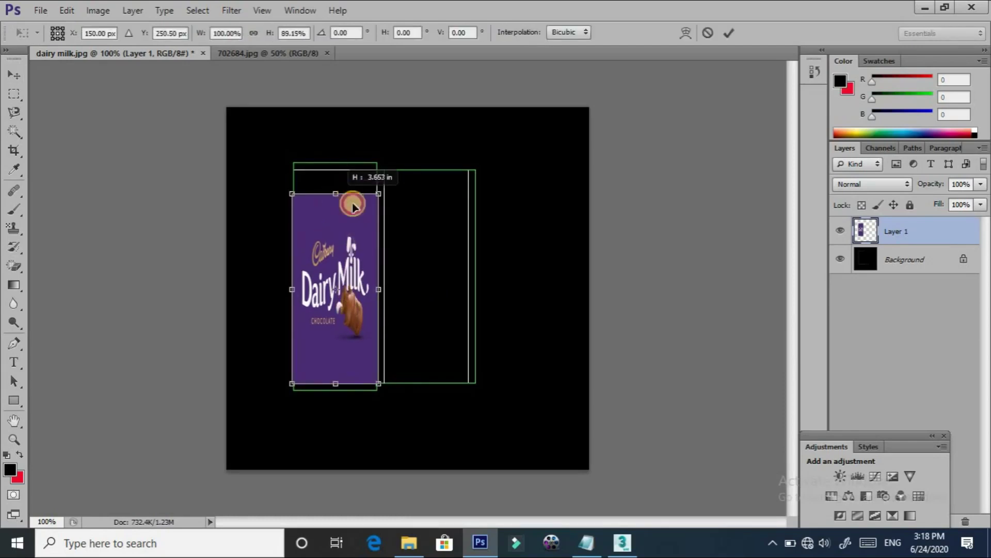
pyautogui.moveTo(401, 214); pyautogui.dragTo(423, 340)
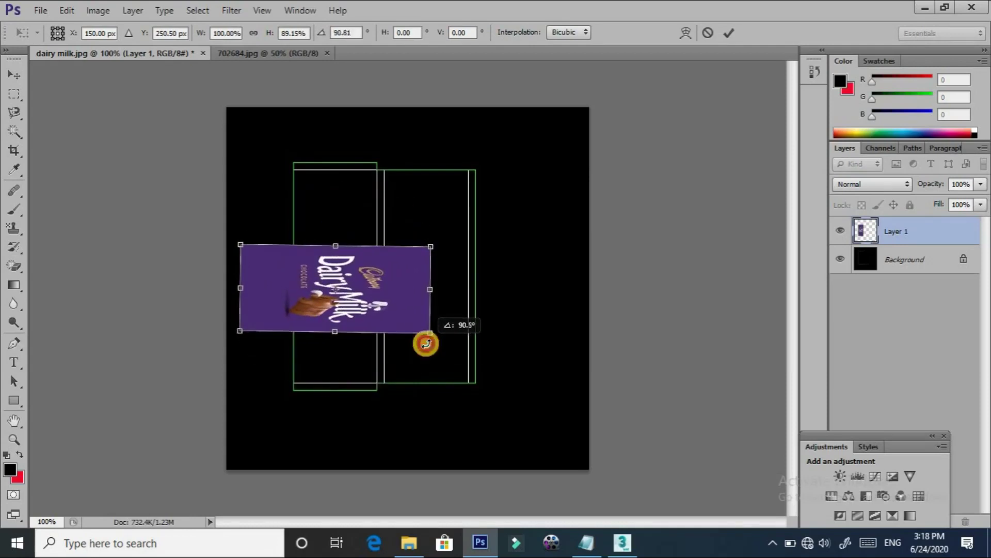
pyautogui.moveTo(334, 242); pyautogui.dragTo(335, 168)
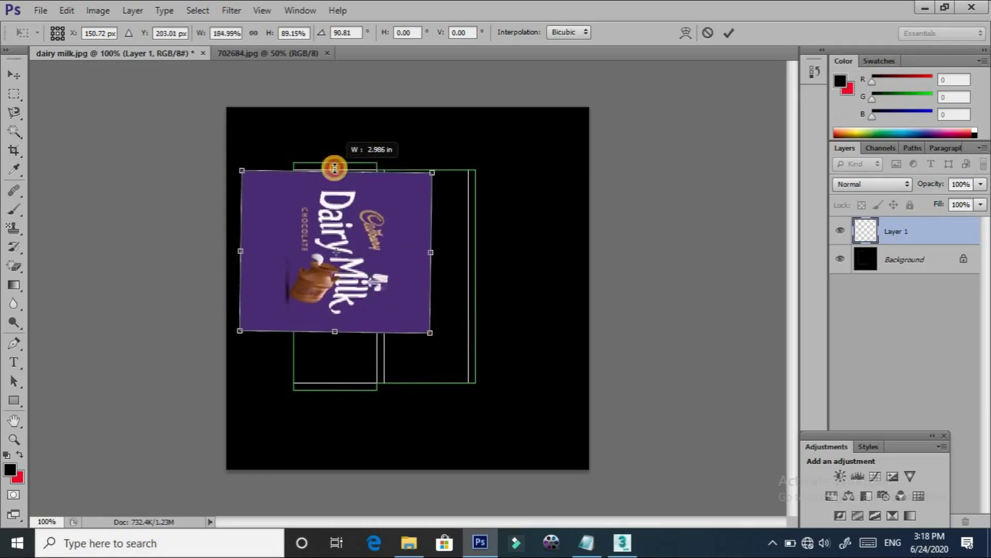
pyautogui.moveTo(332, 332); pyautogui.dragTo(334, 384)
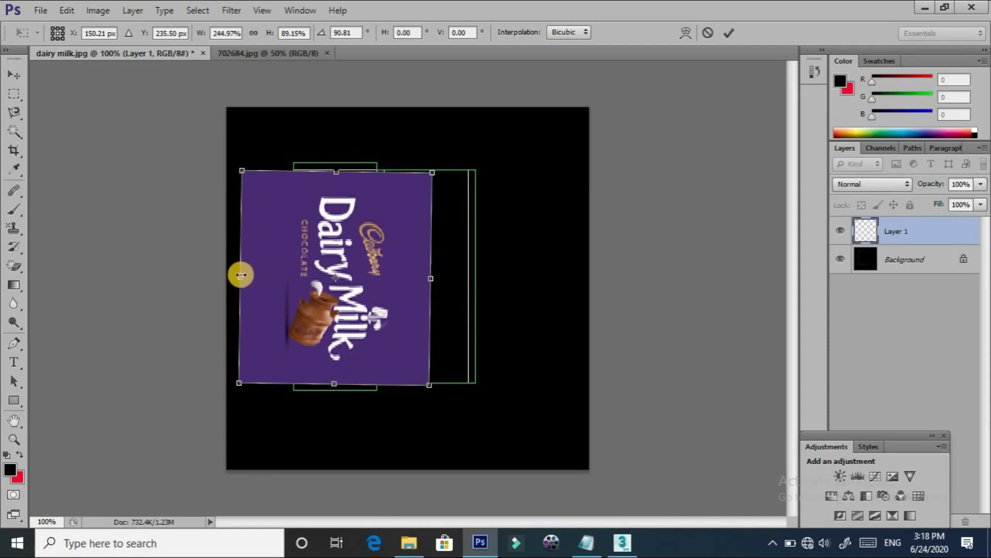
pyautogui.moveTo(276, 277); pyautogui.dragTo(295, 277)
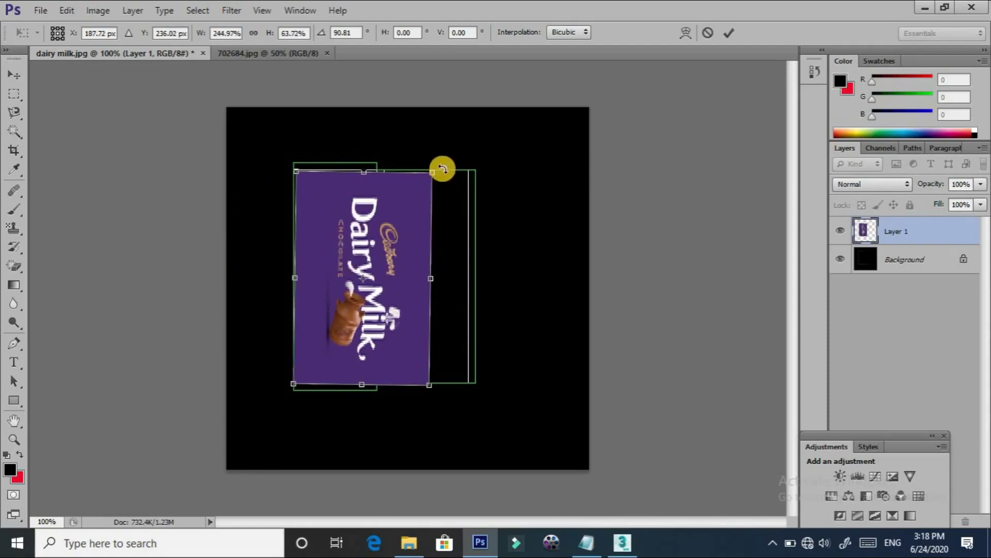
pyautogui.moveTo(439, 166); pyautogui.dragTo(438, 165)
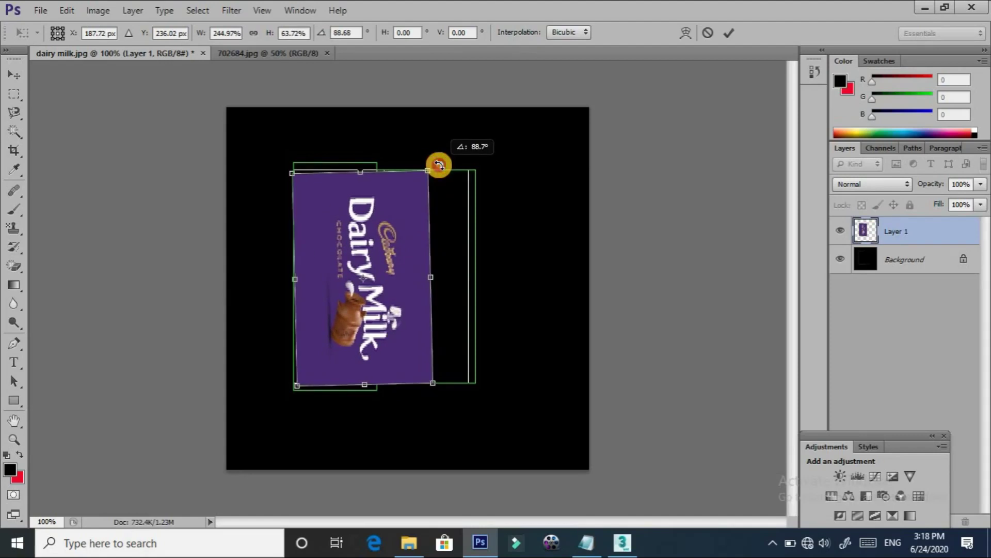
pyautogui.moveTo(439, 167); pyautogui.dragTo(440, 168)
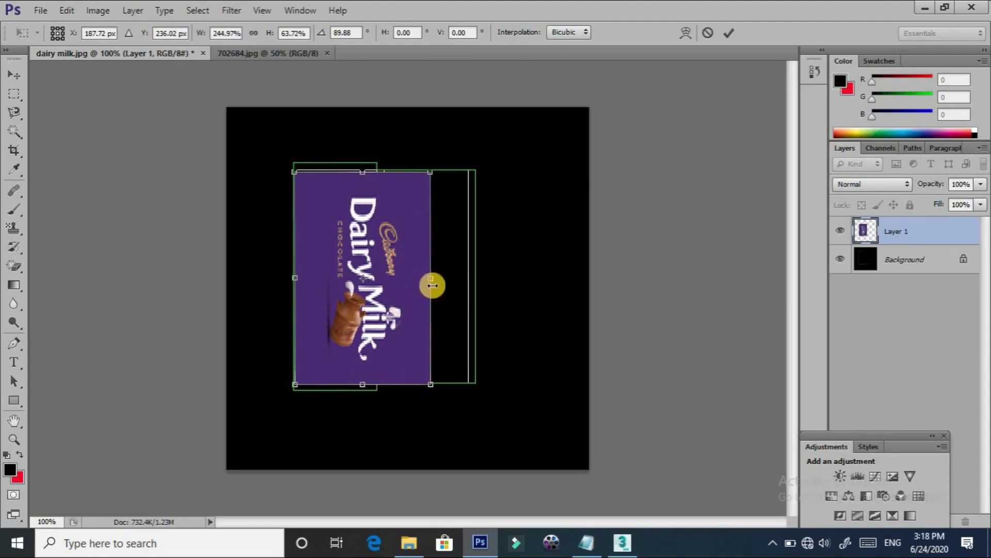
pyautogui.moveTo(415, 277); pyautogui.dragTo(358, 278)
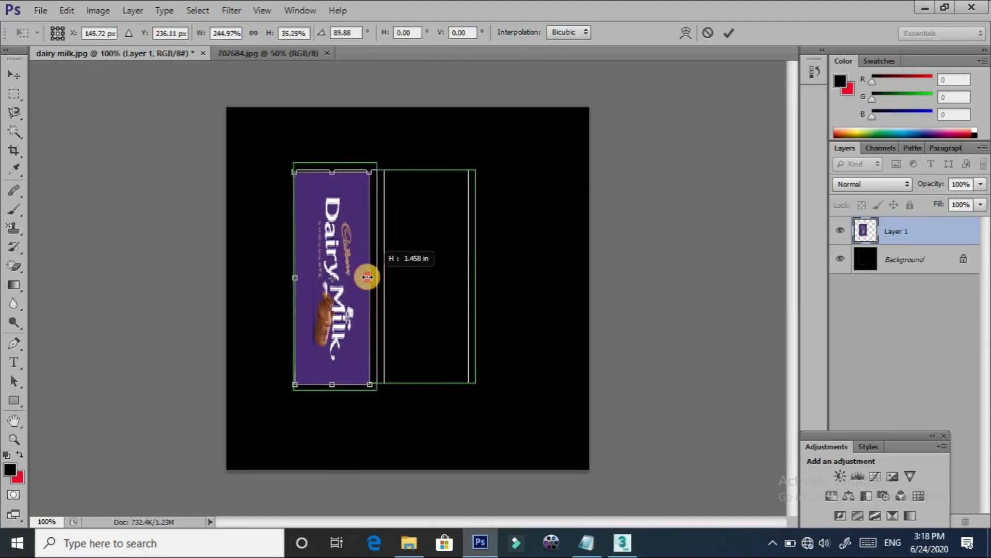
pyautogui.moveTo(358, 278); pyautogui.dragTo(379, 273)
pyautogui.moveTo(294, 276); pyautogui.dragTo(293, 276)
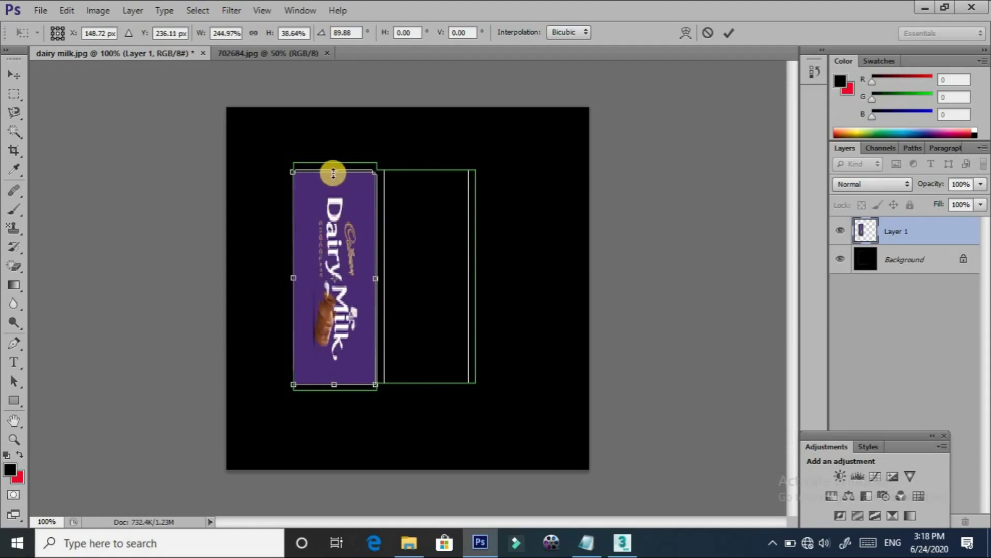
# Fine-tune the image's top and fold-line edges up close, commit, and zoom back out
pyautogui.hotkey('ctrl', '+')
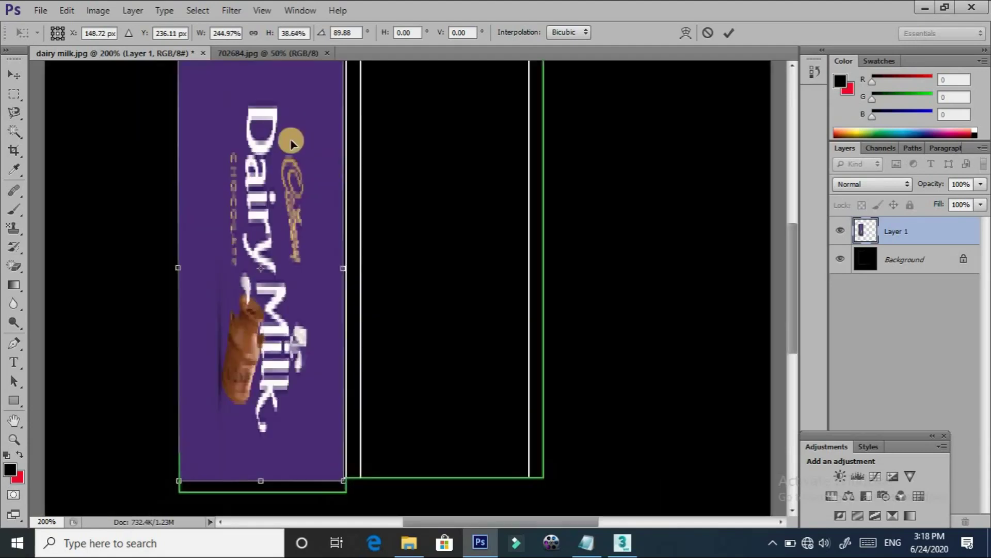
pyautogui.scroll(3, 284, 120)
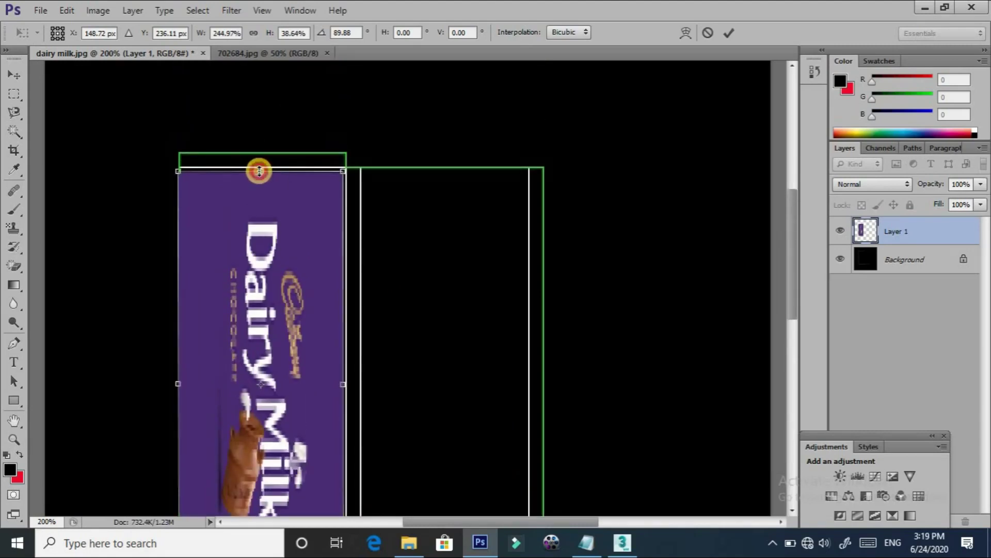
pyautogui.moveTo(259, 167); pyautogui.dragTo(260, 166)
pyautogui.moveTo(344, 382); pyautogui.dragTo(345, 382)
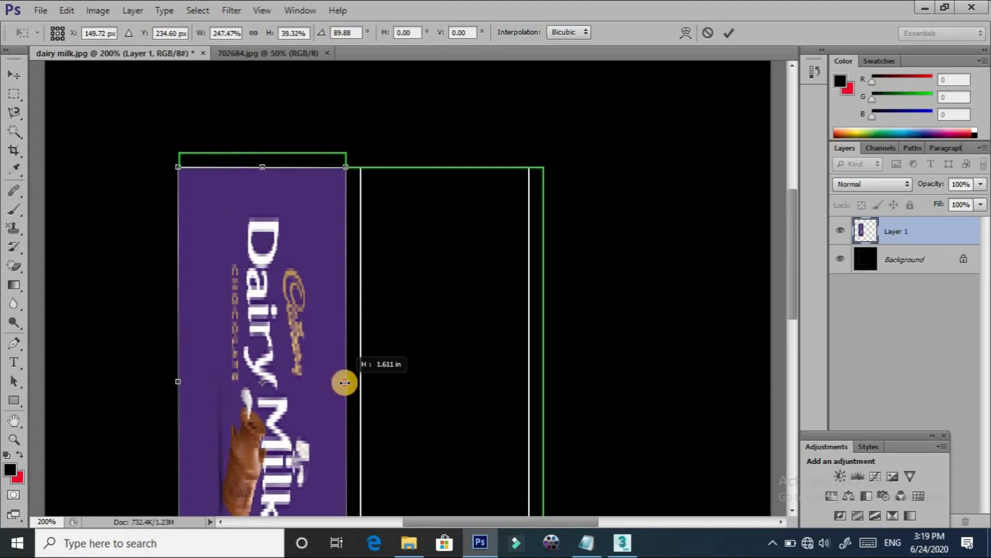
pyautogui.scroll(-5, 344, 382)
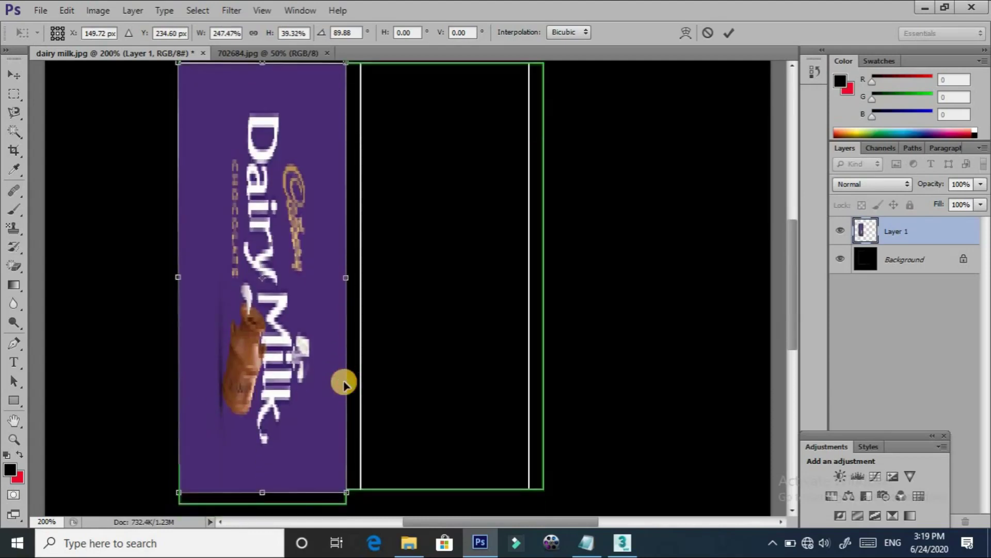
pyautogui.scroll(2, 344, 383)
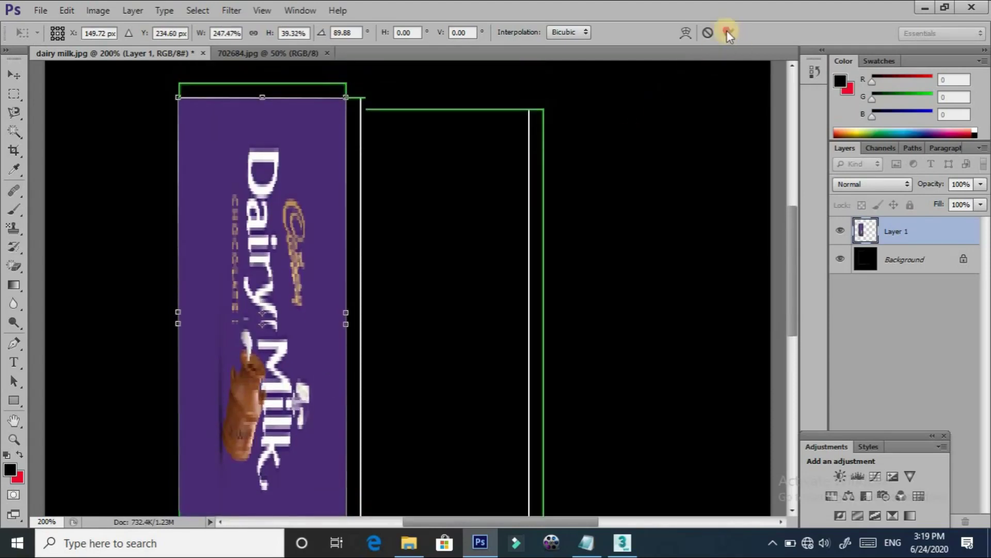
pyautogui.press('Return')
pyautogui.scroll(-2, 456, 199)
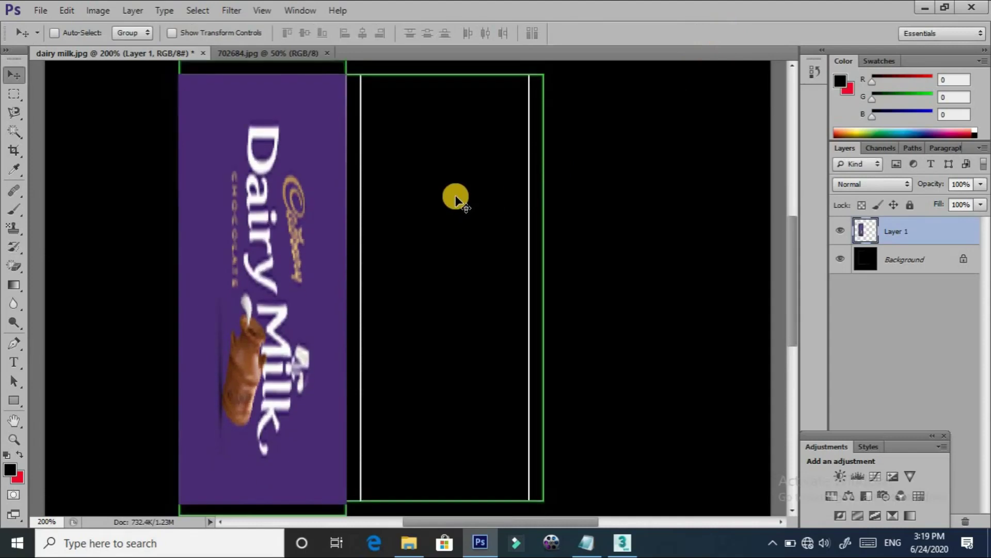
pyautogui.hotkey('ctrl', '-')
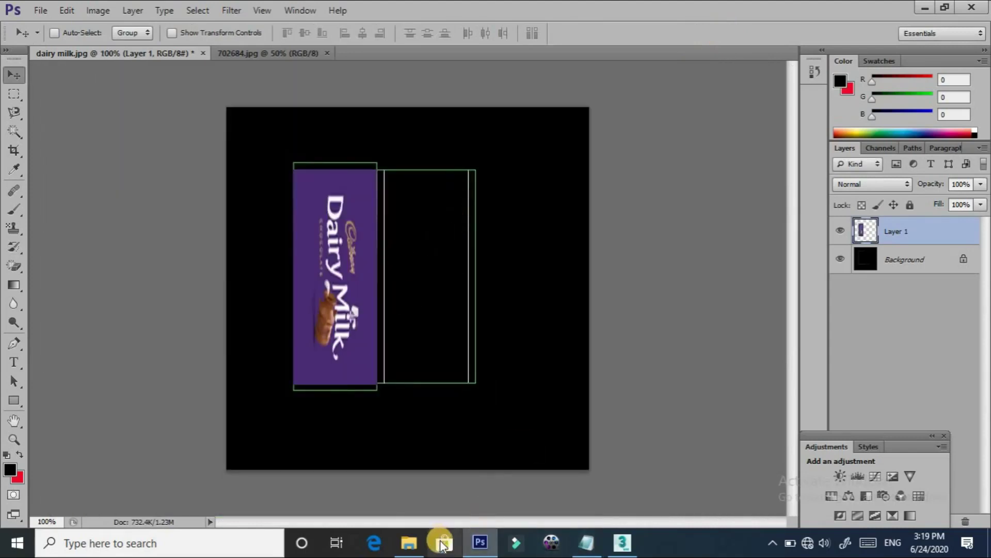
# Drag the Royal Dark back image 51aq5KAaEsL from the unrapping folder into Photoshop
pyautogui.click(408, 547)
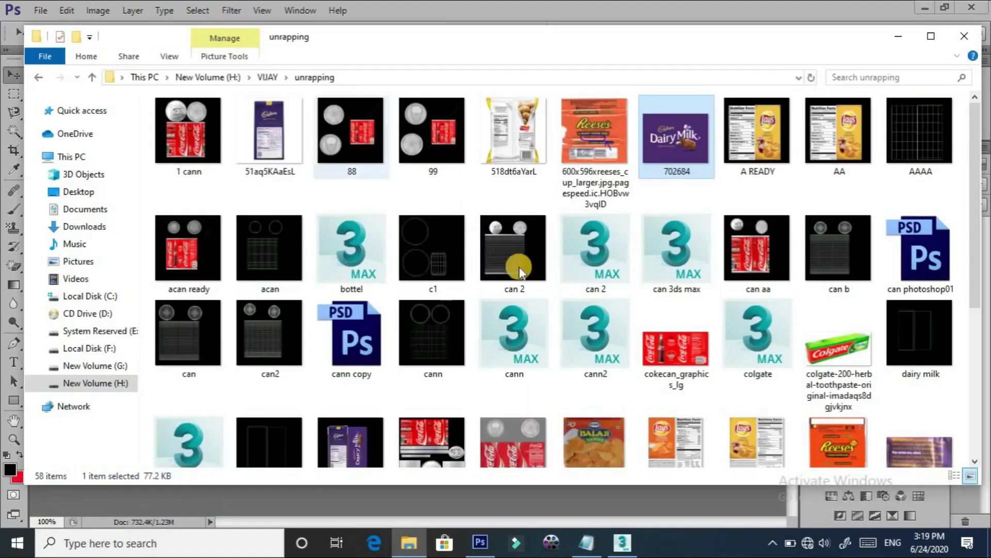
pyautogui.scroll(-5, 796, 387)
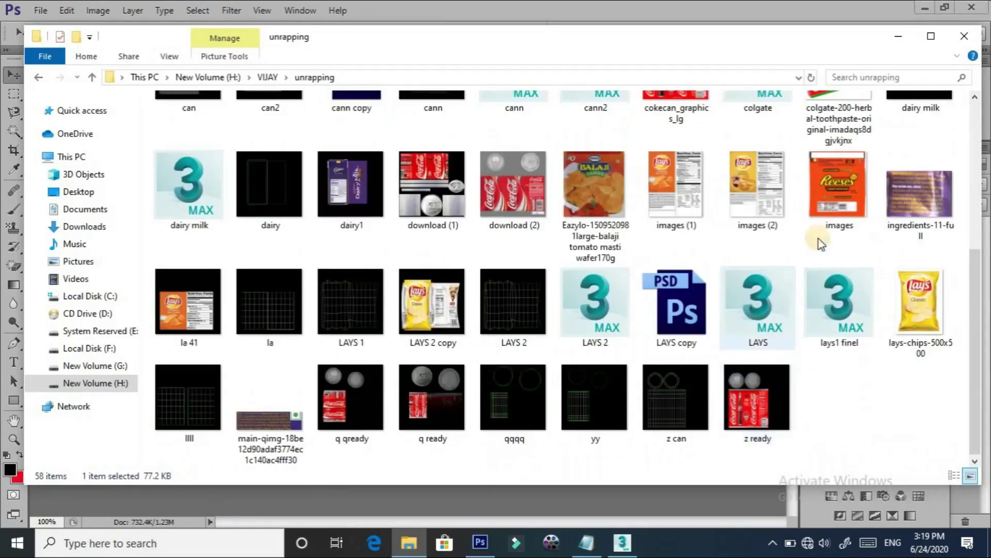
pyautogui.scroll(5, 465, 366)
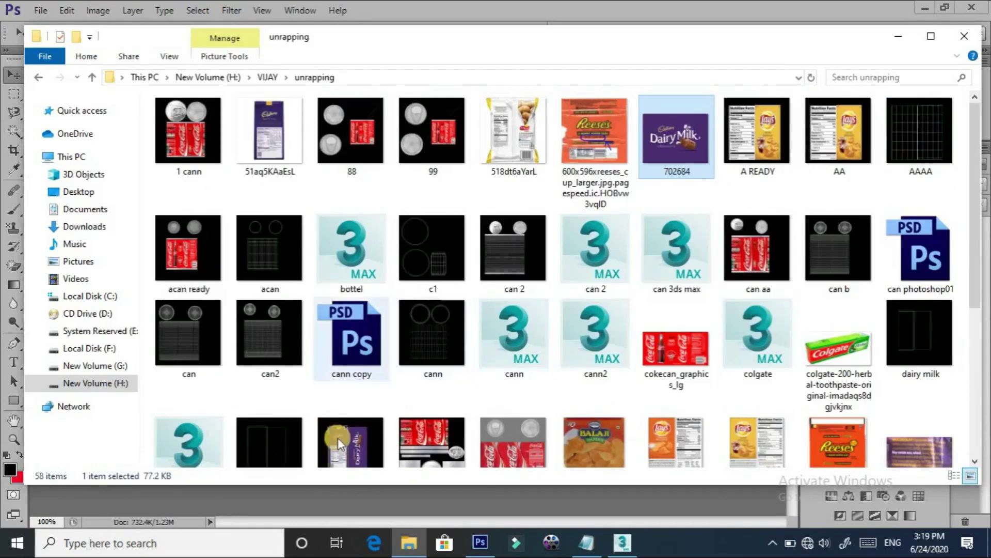
pyautogui.scroll(-3, 365, 441)
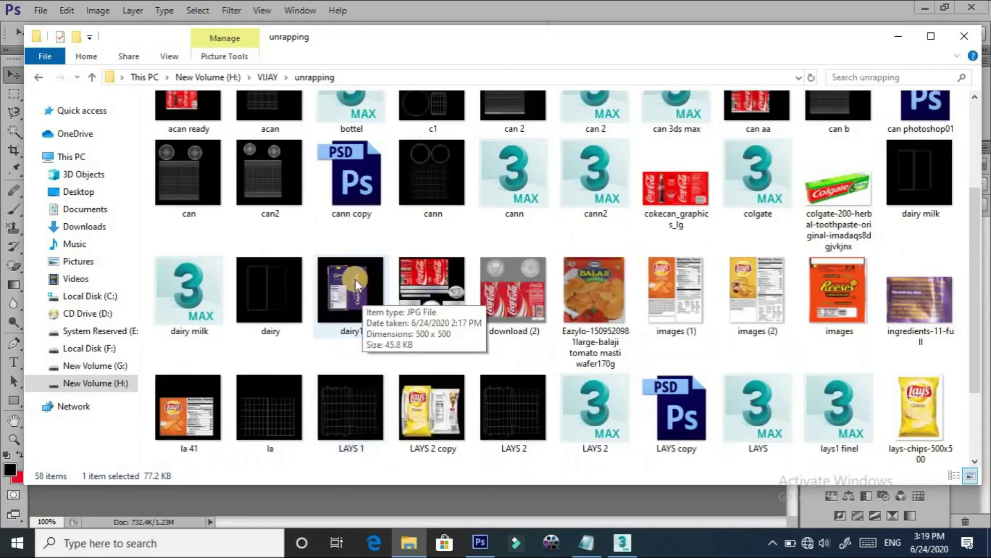
pyautogui.scroll(3, 355, 279)
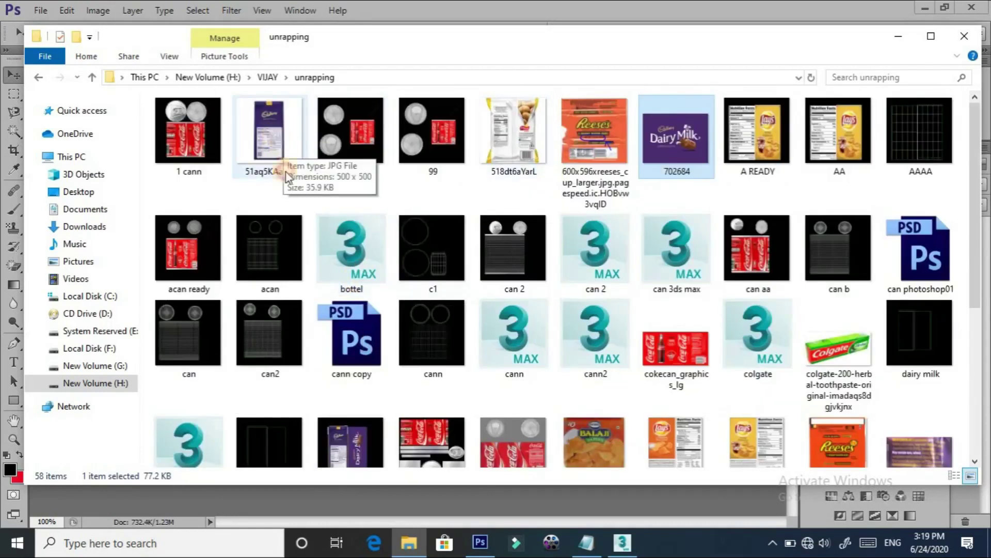
pyautogui.moveTo(287, 176)
pyautogui.mouseDown()
pyautogui.moveTo(470, 484)
pyautogui.moveTo(463, 265)
pyautogui.mouseUp()
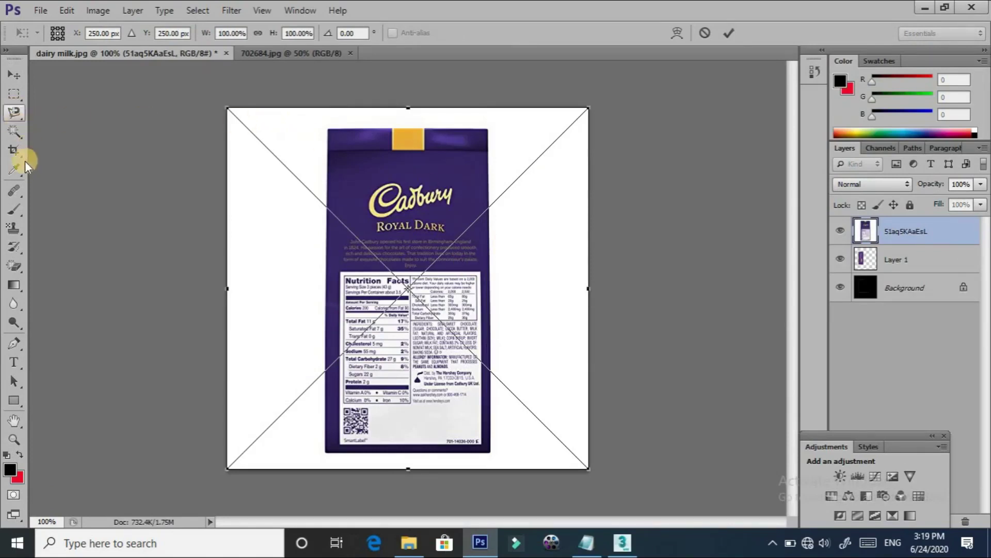
# Place the Royal Dark back image and crop the layout around the chocolate bag
pyautogui.click(12, 146)
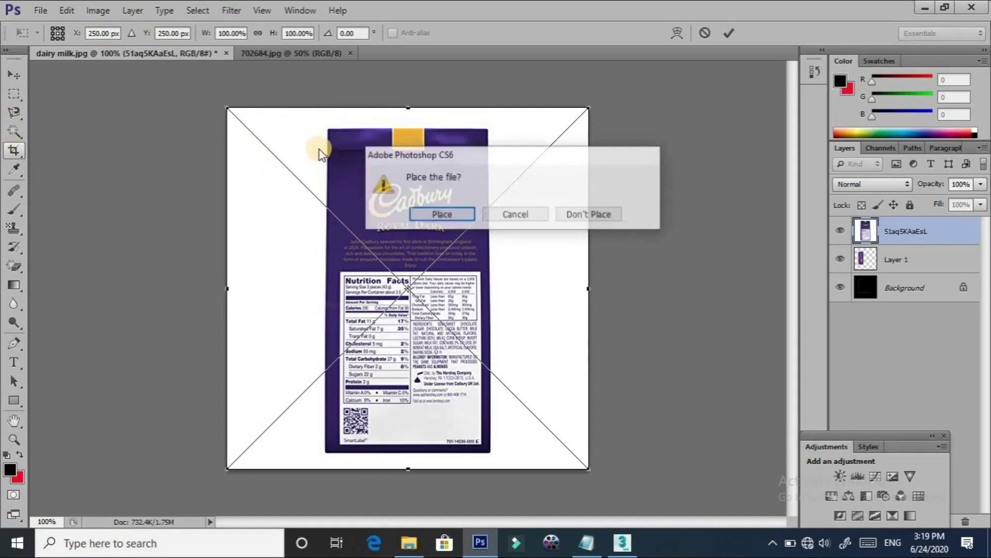
pyautogui.click(431, 204)
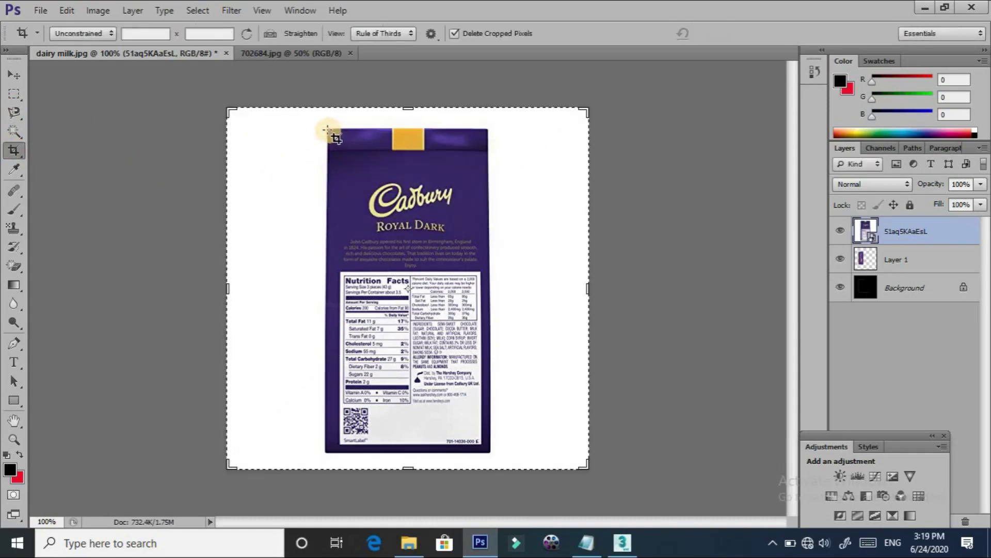
pyautogui.moveTo(328, 130); pyautogui.dragTo(484, 444)
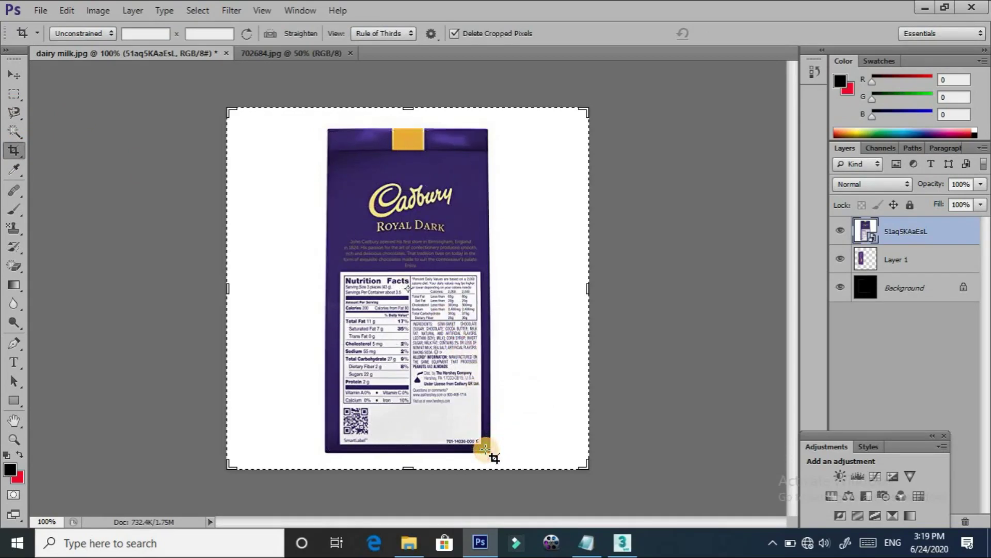
pyautogui.moveTo(485, 445); pyautogui.dragTo(486, 449)
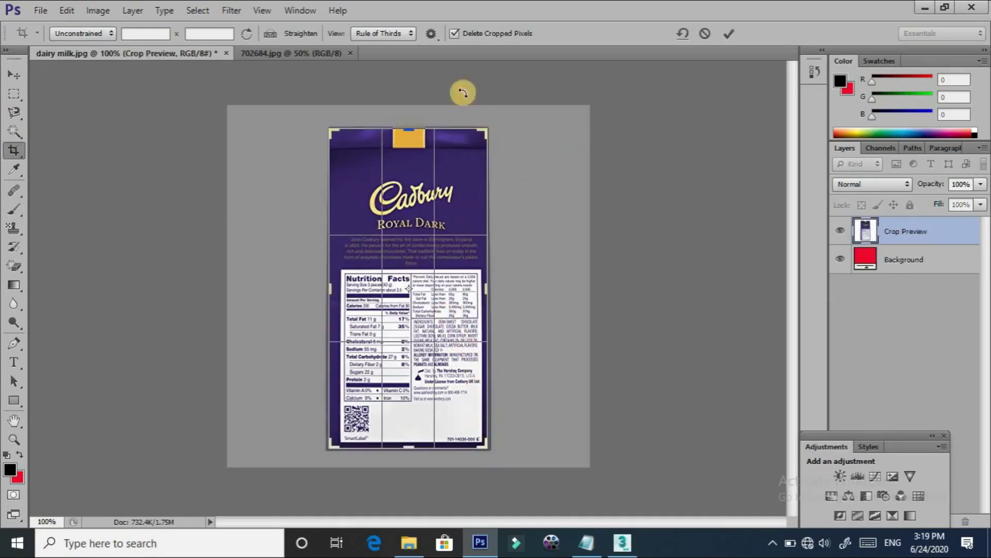
pyautogui.click(724, 34)
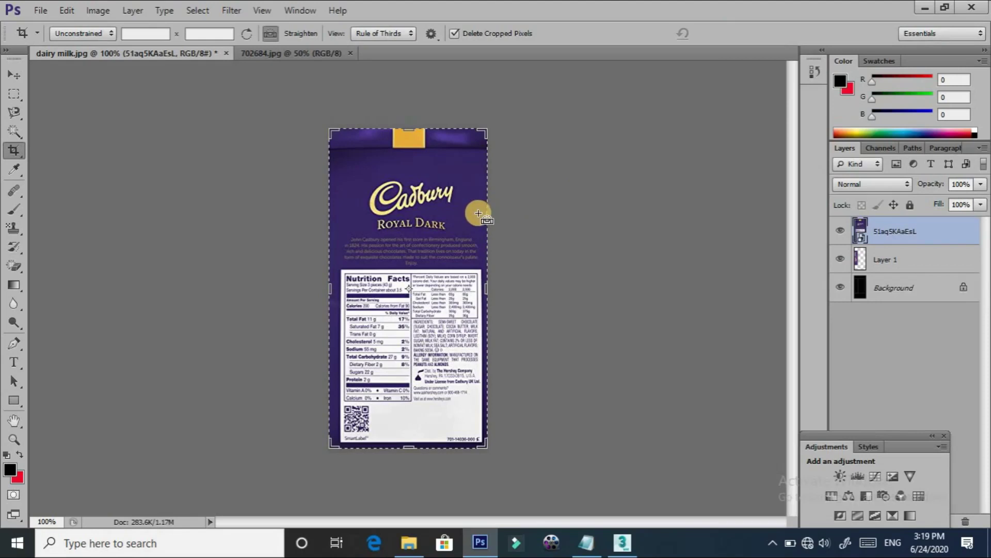
# Try resizing the placed back image, then delete its layer and reopen the packaging folder
pyautogui.hotkey('ctrl', 't')
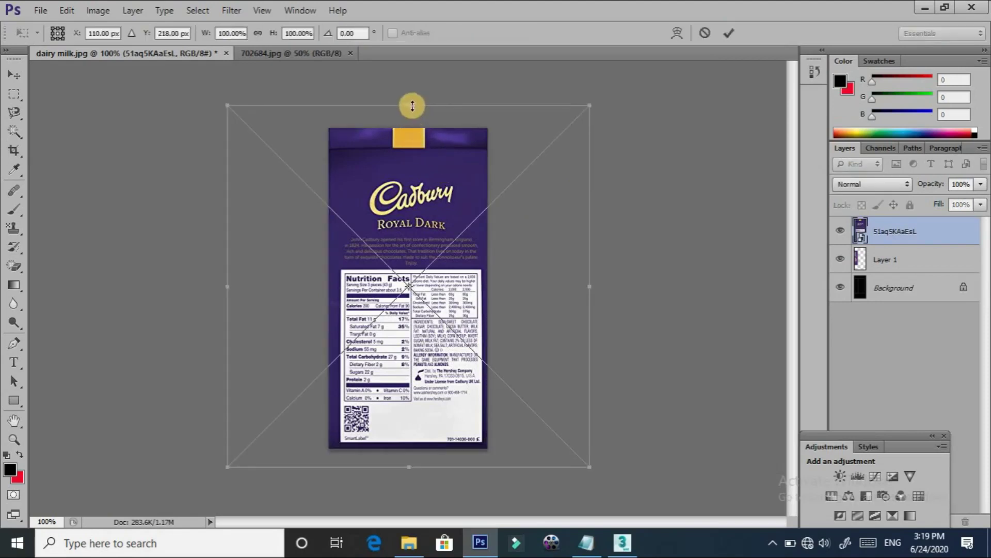
pyautogui.moveTo(412, 137); pyautogui.dragTo(410, 214)
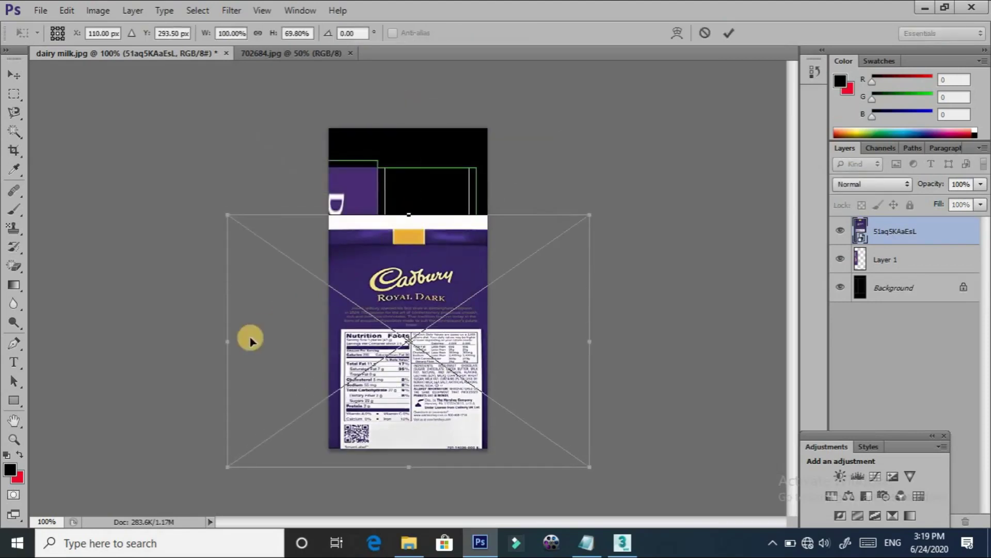
pyautogui.moveTo(229, 341)
pyautogui.mouseDown()
pyautogui.moveTo(393, 344)
pyautogui.moveTo(333, 343)
pyautogui.mouseUp()
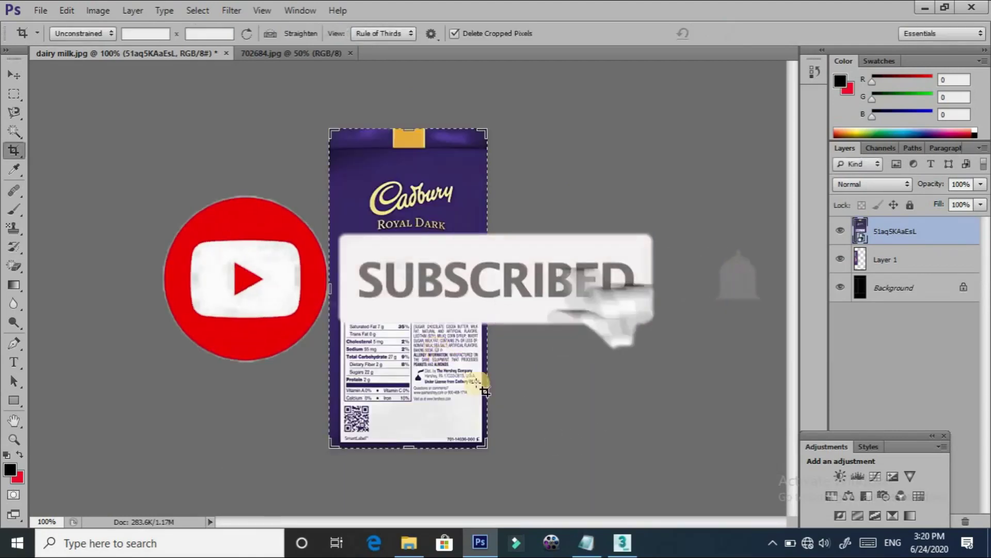
pyautogui.press('Delete')
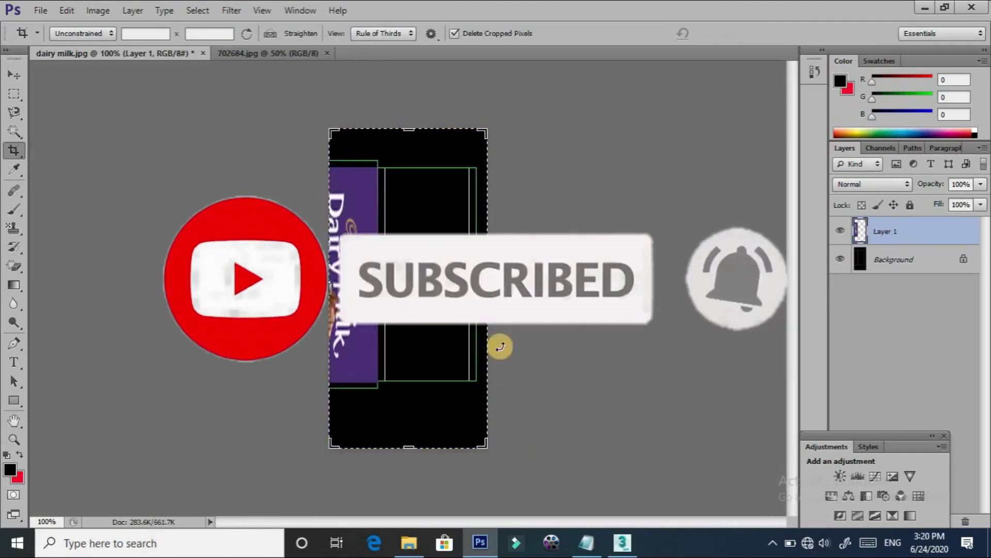
pyautogui.click(409, 542)
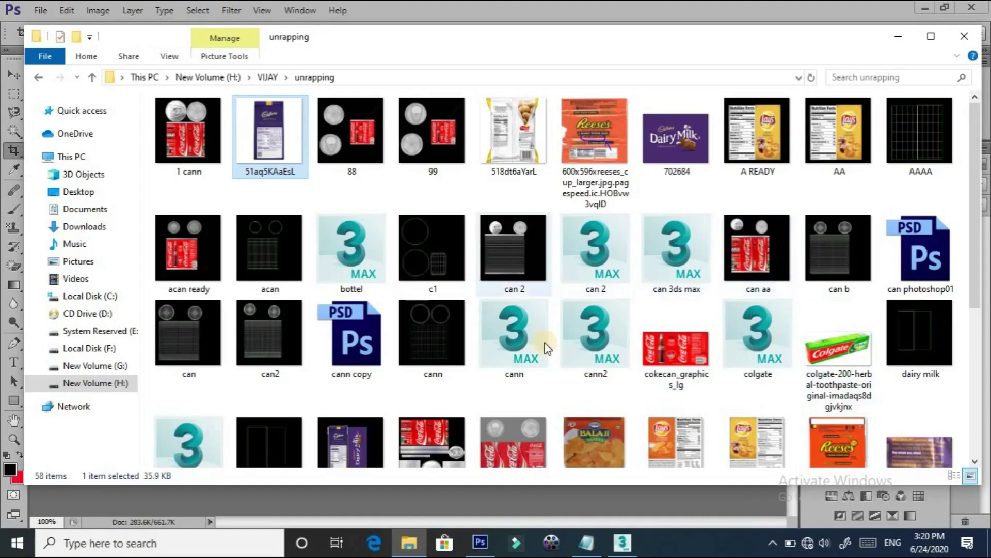
# Open 51aq5KAaEsL.jpg from the unrapping folder as a separate Photoshop document
pyautogui.scroll(-3, 693, 253)
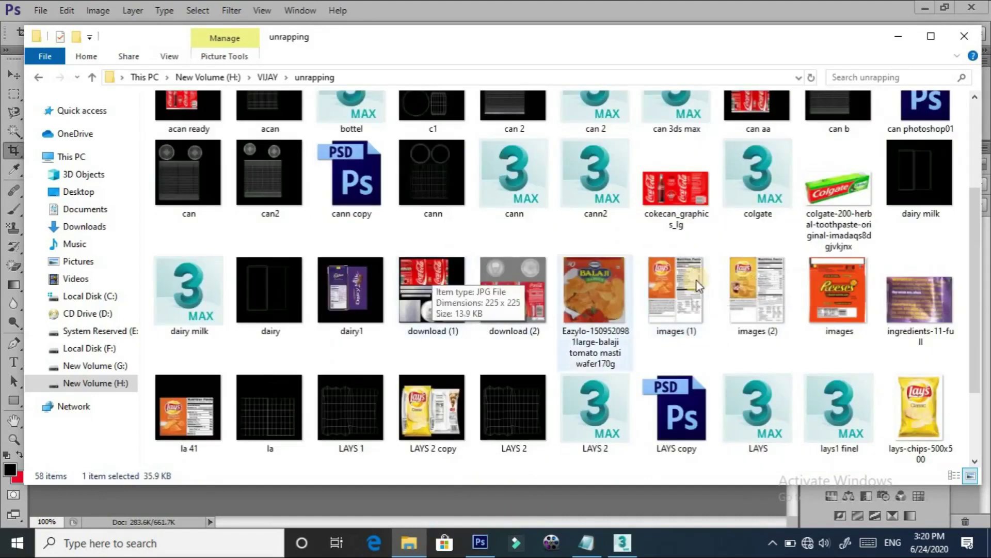
pyautogui.scroll(3, 698, 286)
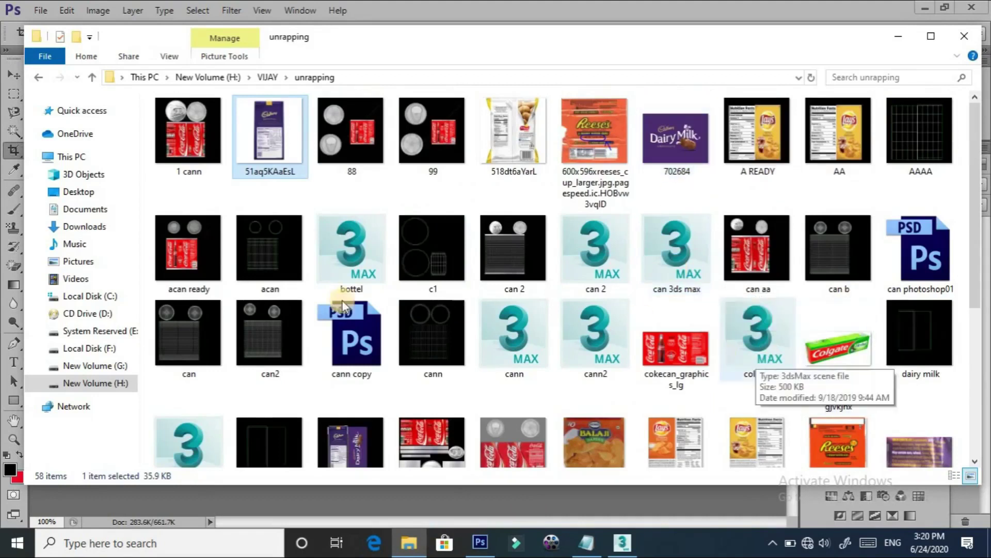
pyautogui.scroll(-3, 375, 261)
pyautogui.scroll(3, 375, 262)
pyautogui.moveTo(283, 166)
pyautogui.mouseDown()
pyautogui.moveTo(475, 546)
pyautogui.moveTo(368, 52)
pyautogui.mouseUp()
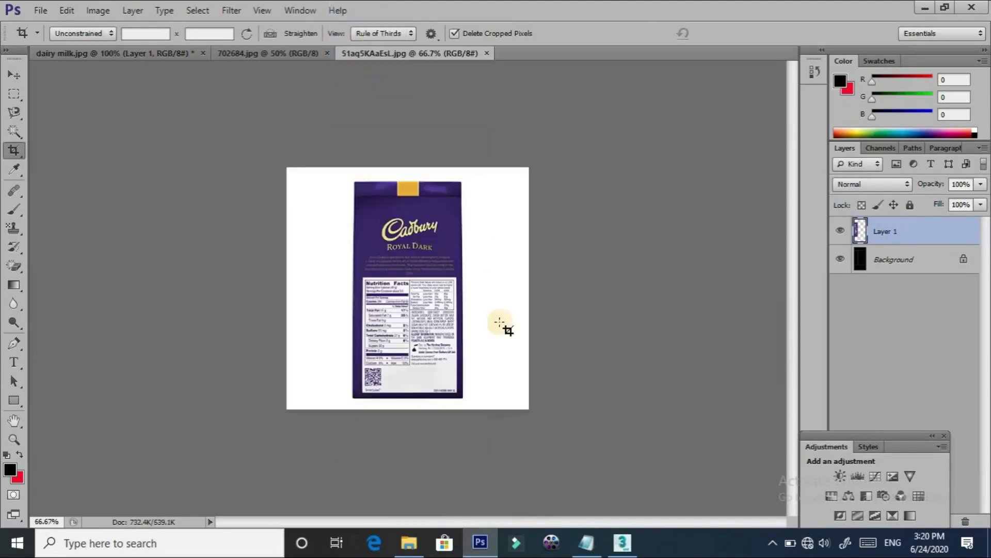
# Undo the crop on the dairy milk layout, then bring the 51aq5KAaEsL.jpg document forward
pyautogui.click(319, 54)
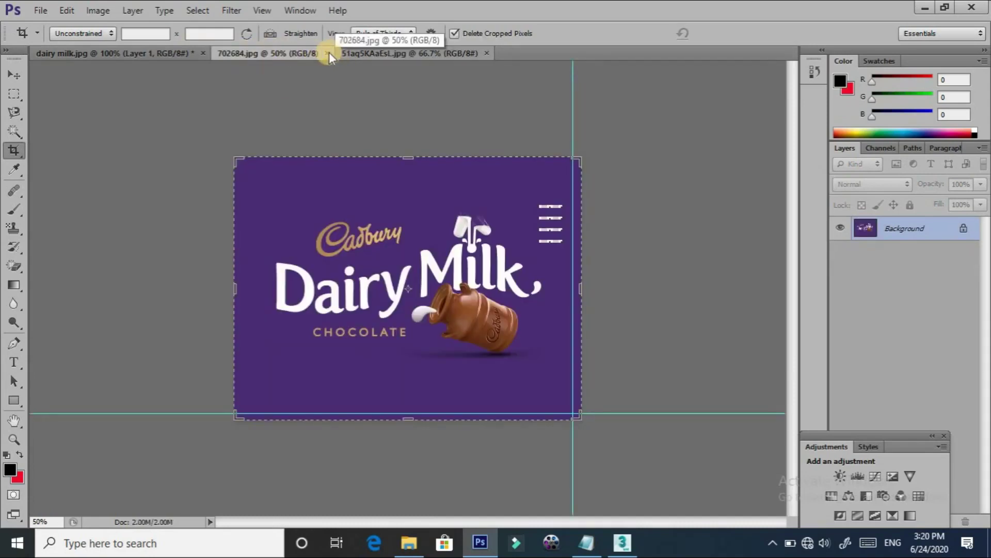
pyautogui.click(186, 50)
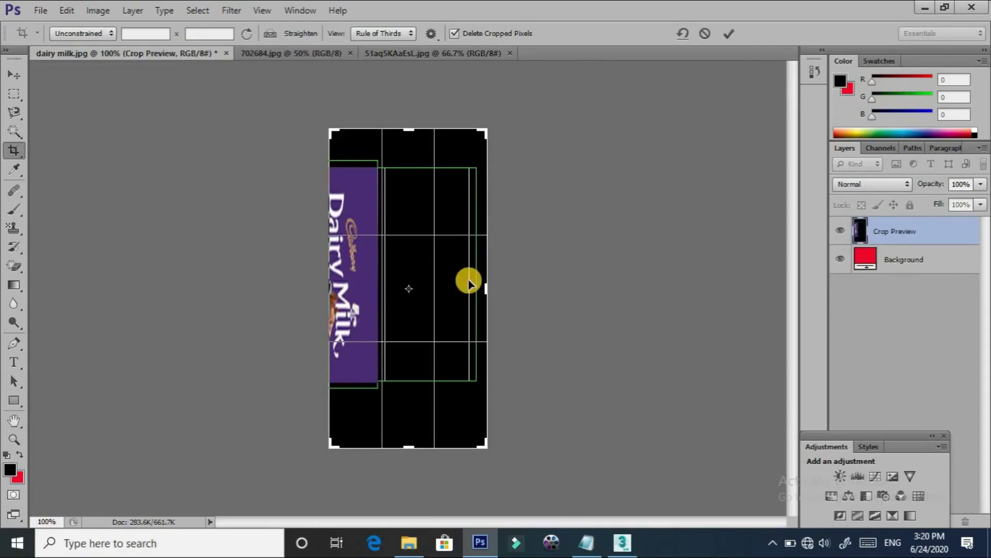
pyautogui.press('Escape')
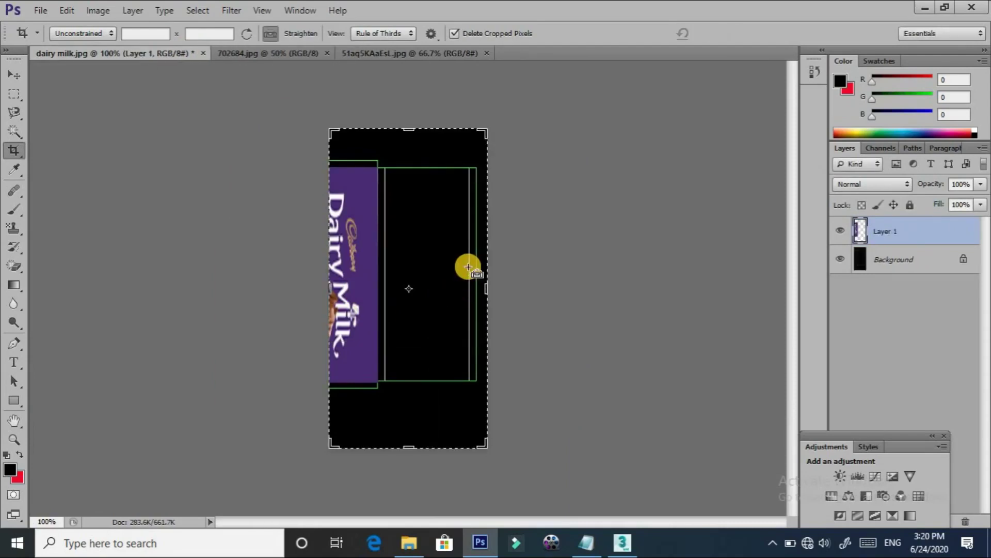
pyautogui.hotkey('ctrl', 'z')
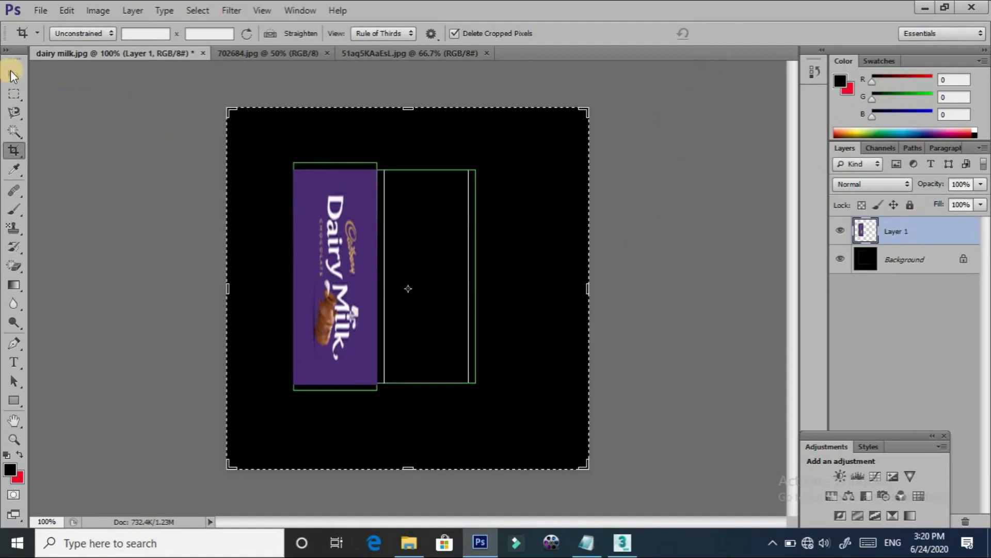
pyautogui.click(13, 76)
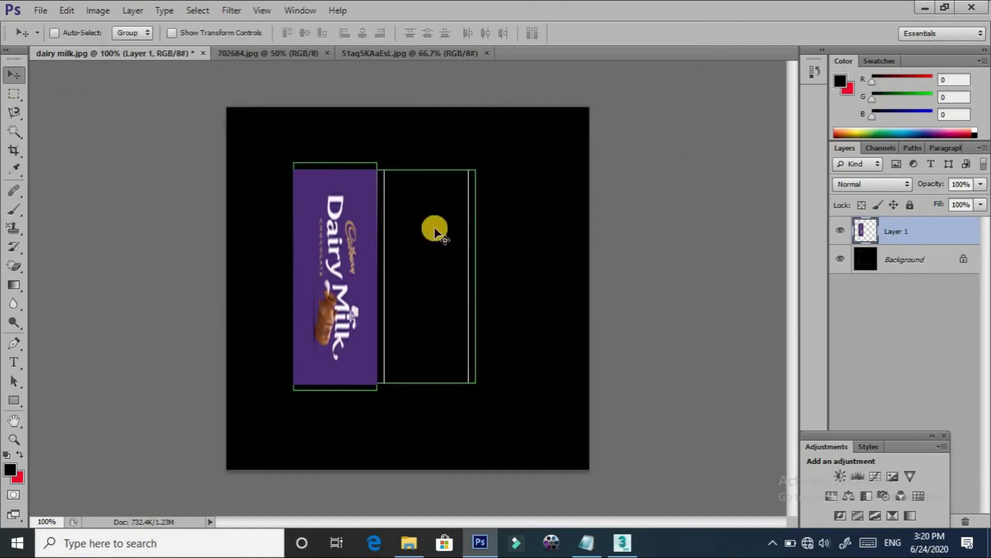
pyautogui.click(392, 51)
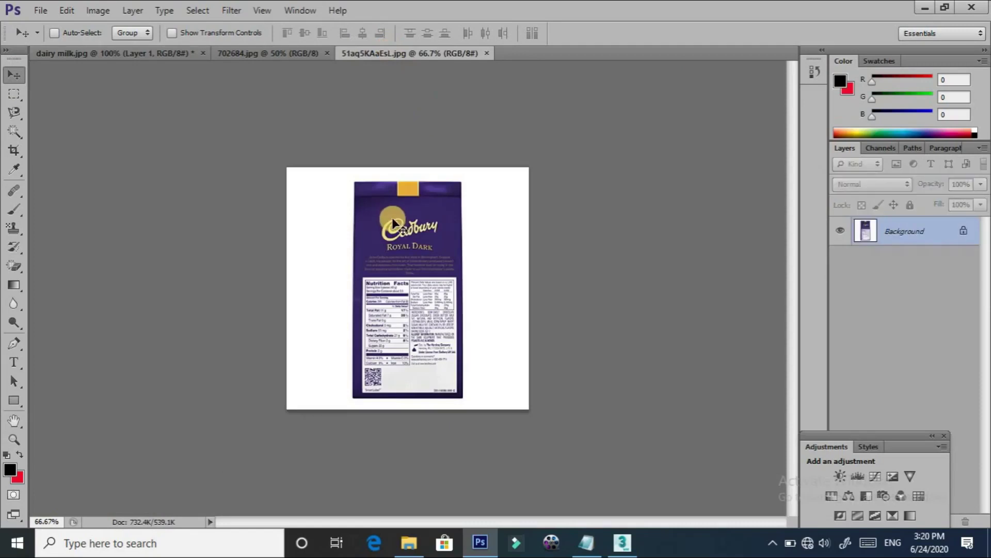
pyautogui.click(13, 150)
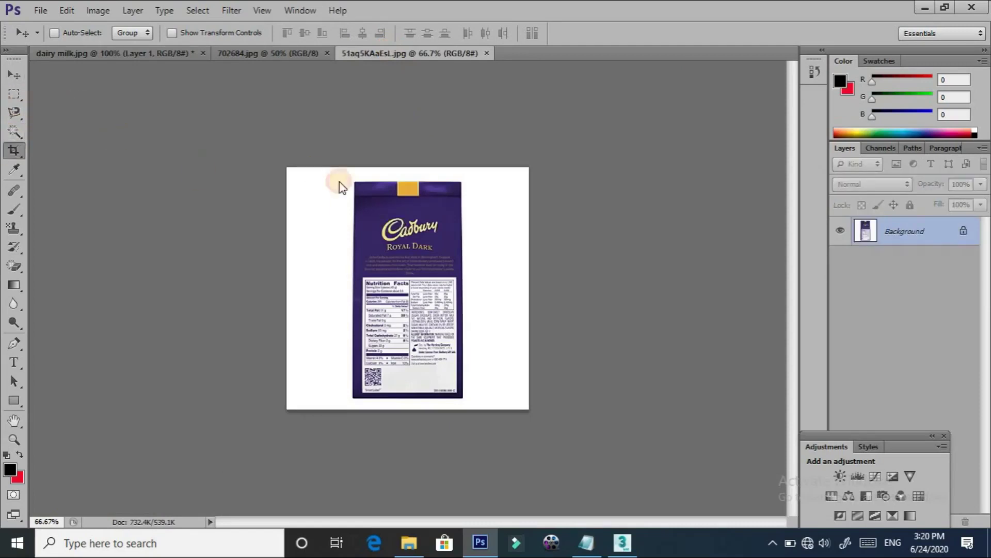
# Duplicate the Royal Dark Background layer as 'Background copy'
pyautogui.rightClick(898, 250)
pyautogui.click(877, 273)
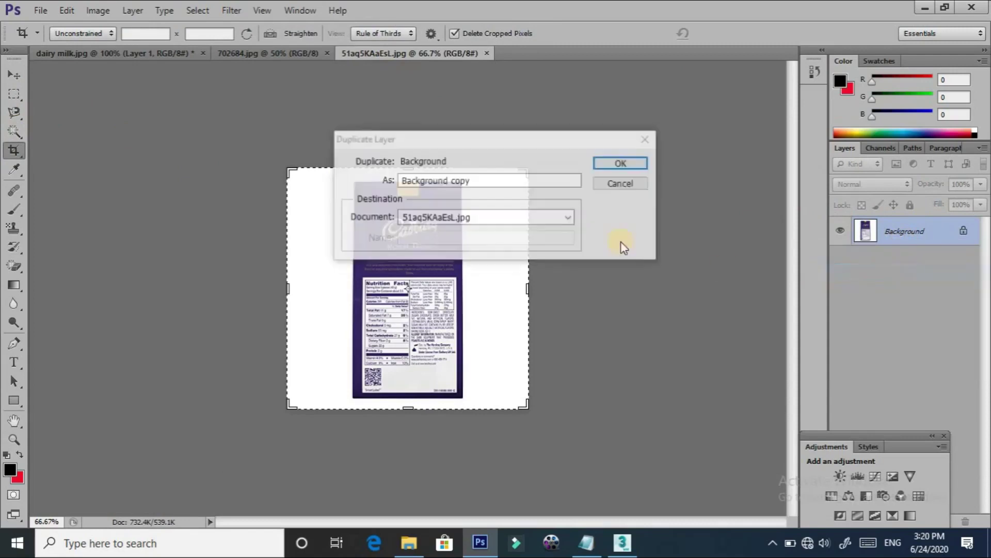
pyautogui.click(628, 164)
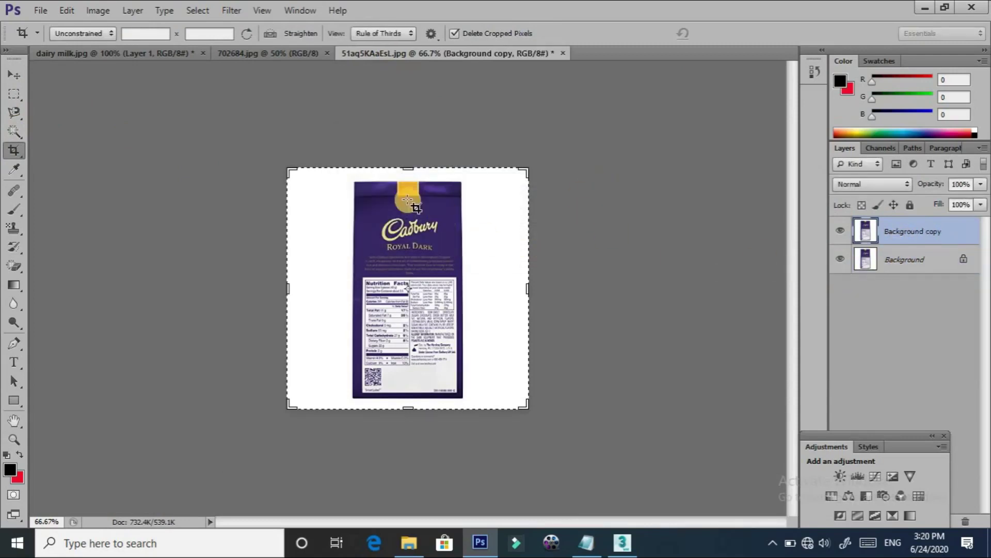
# Crop the image tightly around the purple bag and carry the layer toward the Dairy Milk document
pyautogui.moveTo(355, 182); pyautogui.dragTo(461, 396)
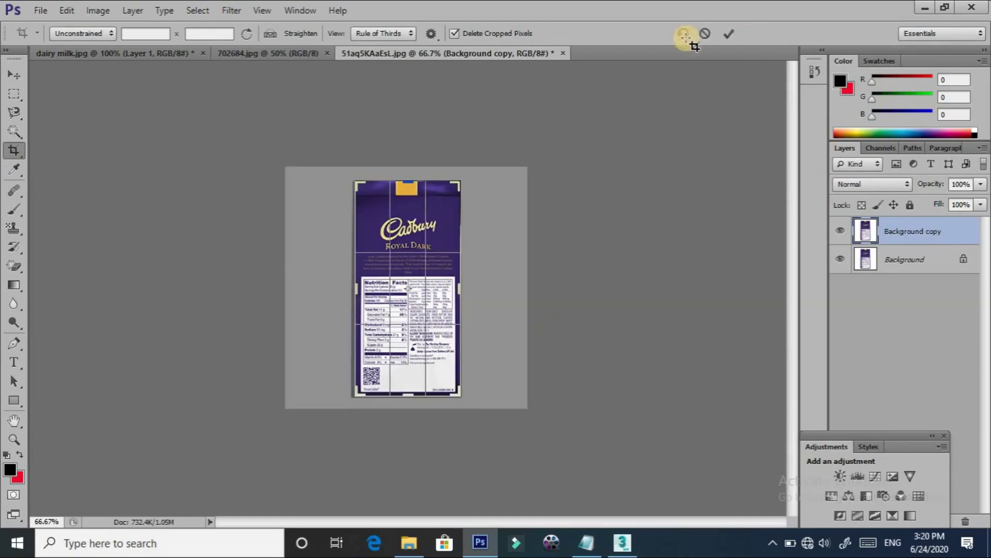
pyautogui.click(725, 35)
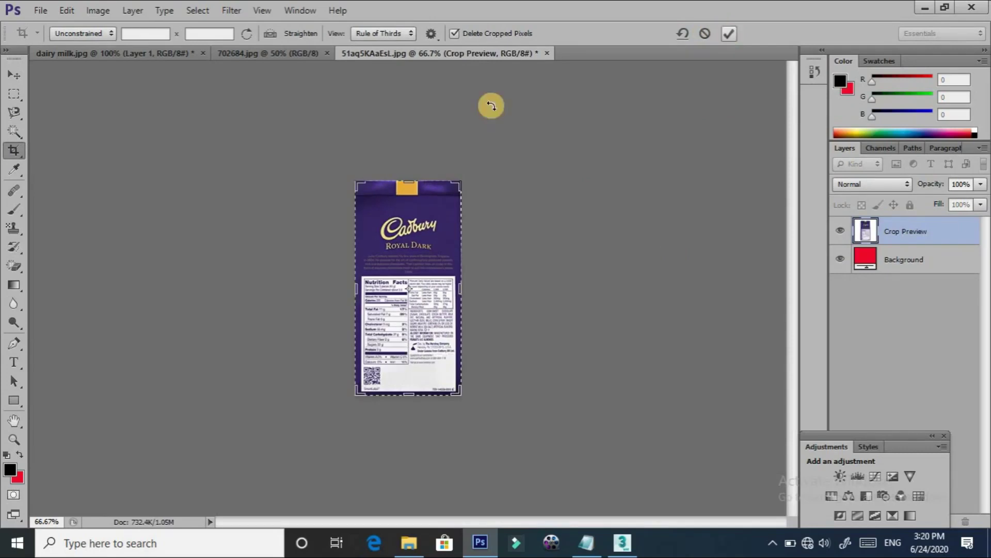
pyautogui.click(12, 75)
pyautogui.moveTo(354, 327); pyautogui.dragTo(131, 58)
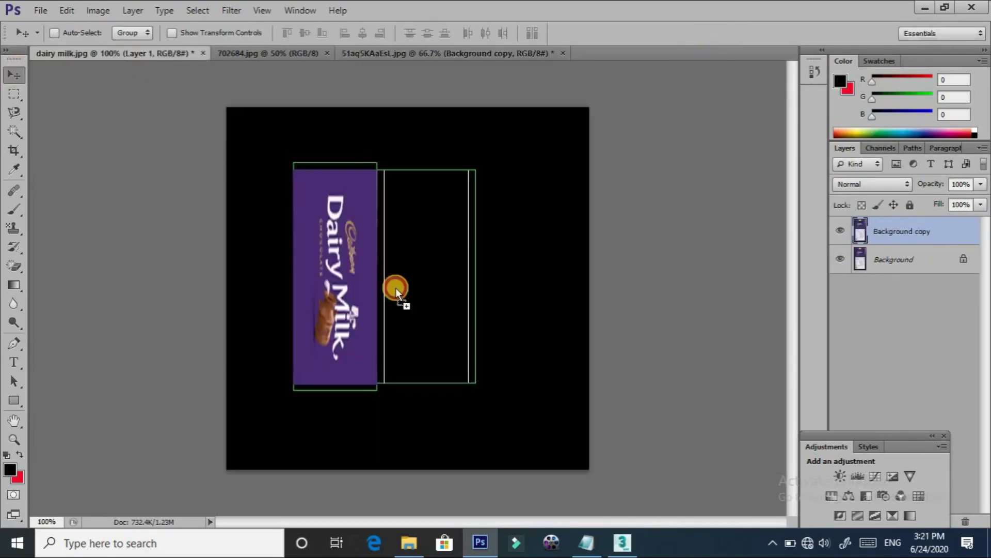
# Drop the Royal Dark bag layer into the Dairy Milk layout and check the ctrl+t shortcut note
pyautogui.moveTo(131, 59); pyautogui.dragTo(409, 305)
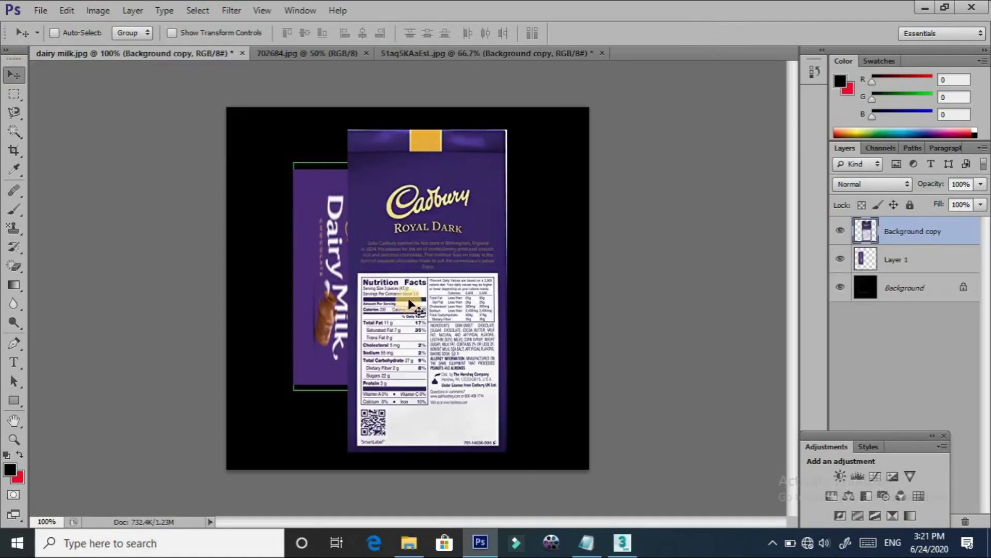
pyautogui.click(586, 542)
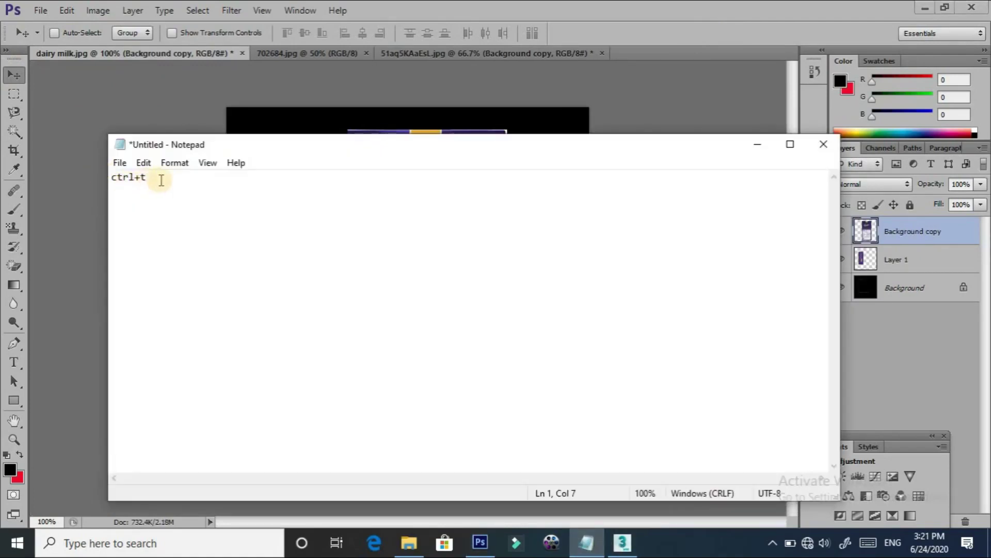
pyautogui.doubleClick(162, 179)
pyautogui.click(564, 116)
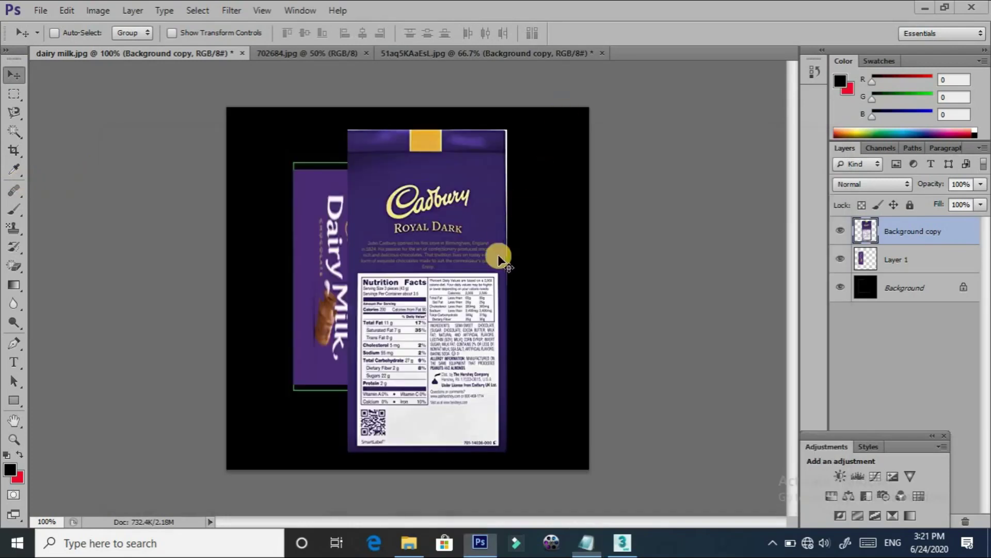
# Attempt to resize the Royal Dark layer to the panel, then cancel the transform
pyautogui.hotkey('ctrl', 't')
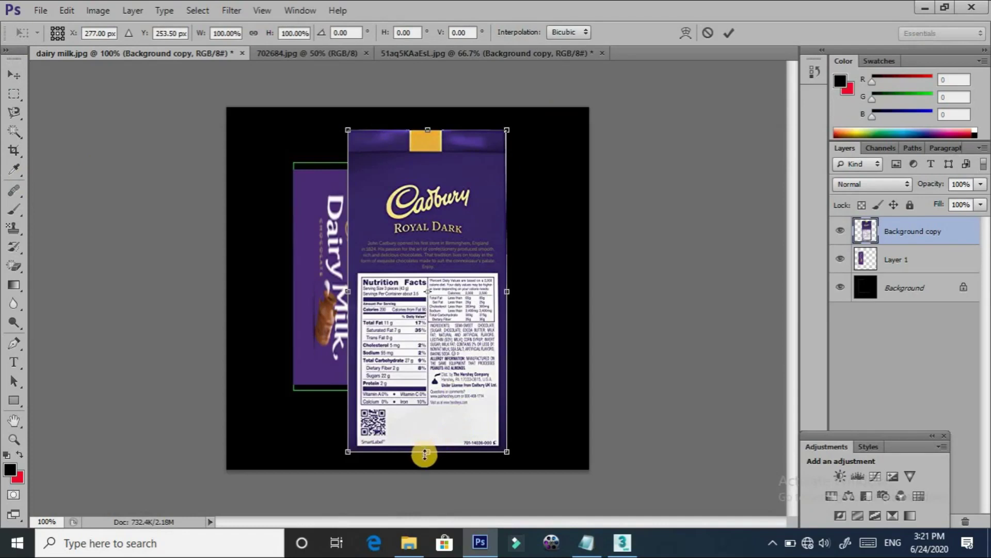
pyautogui.moveTo(424, 428)
pyautogui.mouseDown()
pyautogui.moveTo(420, 385)
pyautogui.moveTo(420, 396)
pyautogui.mouseUp()
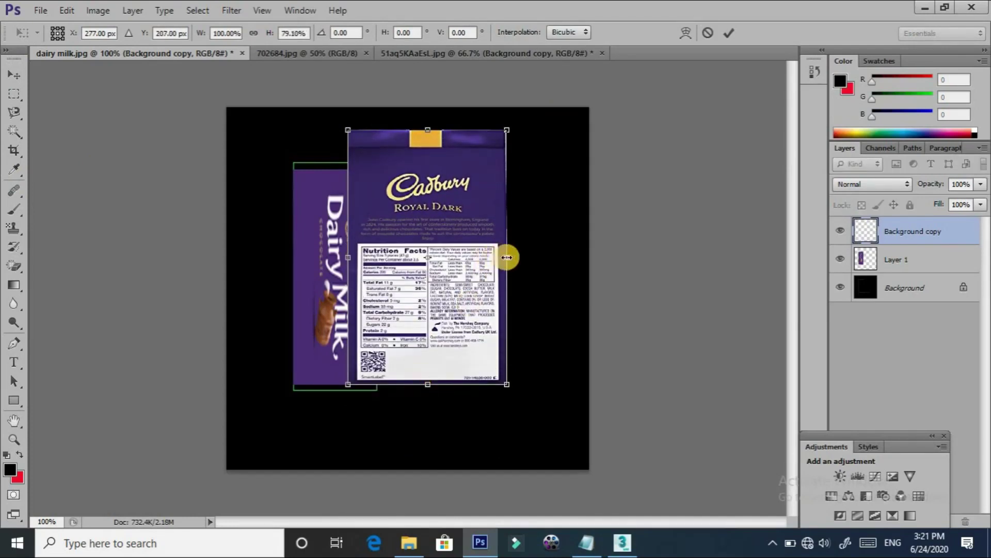
pyautogui.moveTo(446, 258); pyautogui.dragTo(466, 258)
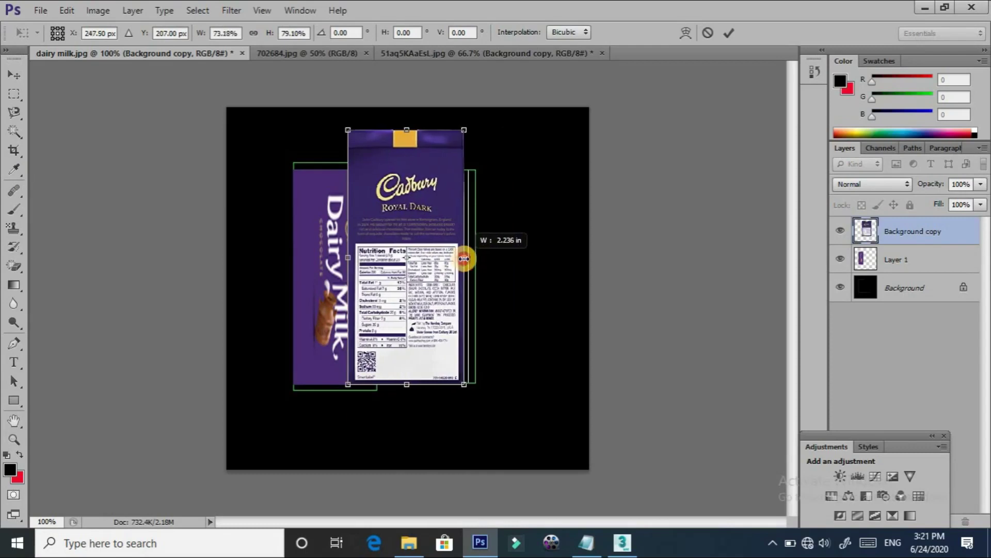
pyautogui.moveTo(348, 257); pyautogui.dragTo(389, 260)
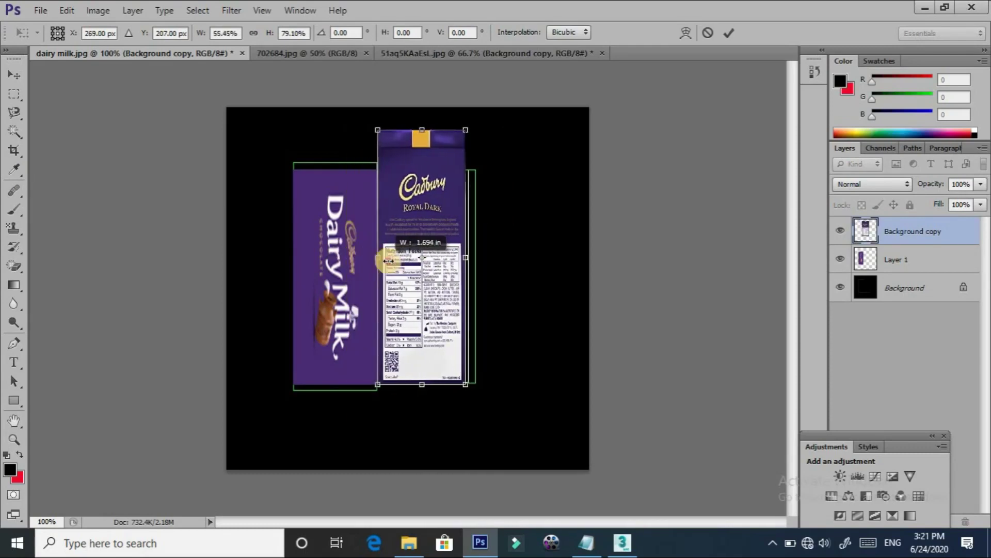
pyautogui.moveTo(389, 261); pyautogui.dragTo(384, 258)
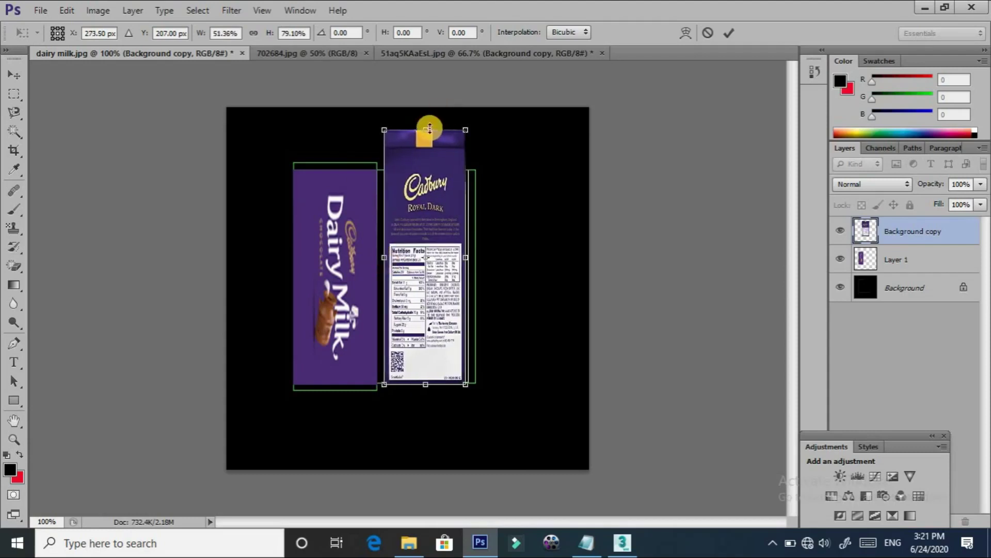
pyautogui.moveTo(429, 162); pyautogui.dragTo(429, 170)
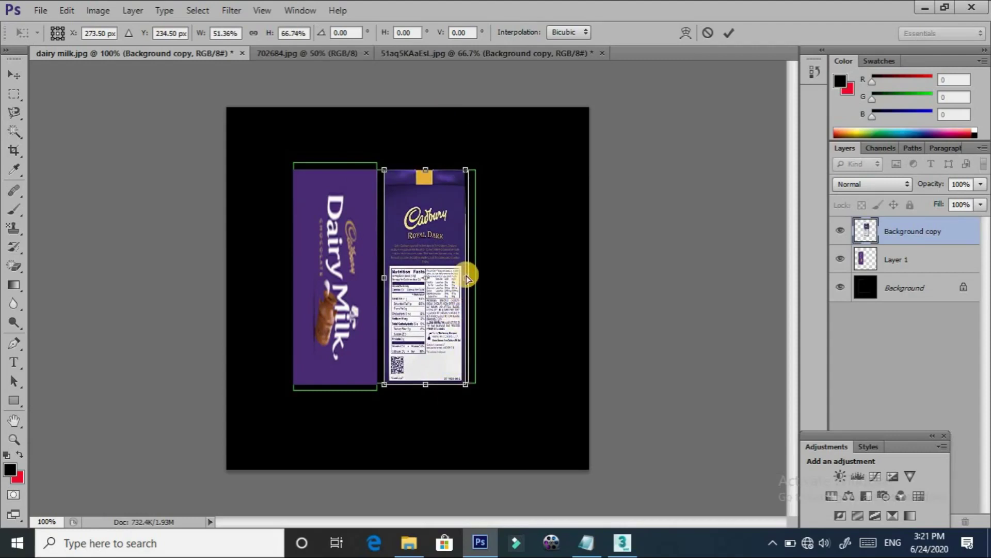
pyautogui.press('Escape')
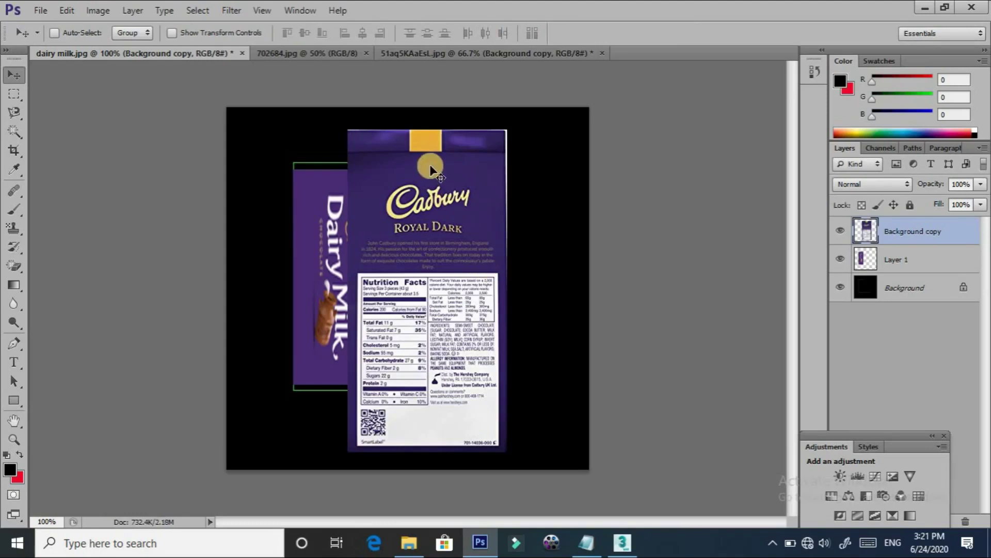
# Resize the Royal Dark layer to fit the panel beside the front and apply it
pyautogui.hotkey('ctrl', 't')
pyautogui.moveTo(429, 456)
pyautogui.mouseDown()
pyautogui.moveTo(431, 373)
pyautogui.moveTo(428, 384)
pyautogui.mouseUp()
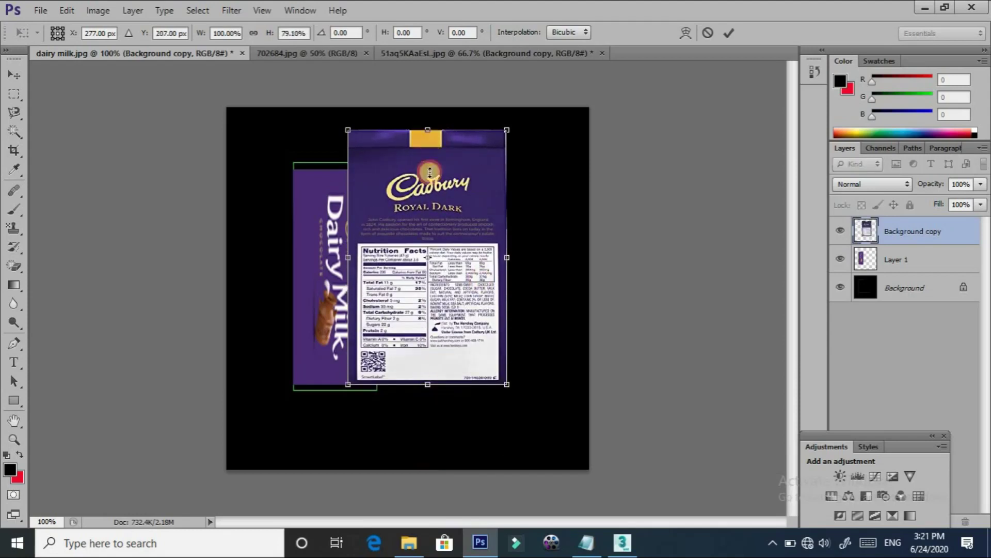
pyautogui.moveTo(429, 126); pyautogui.dragTo(428, 169)
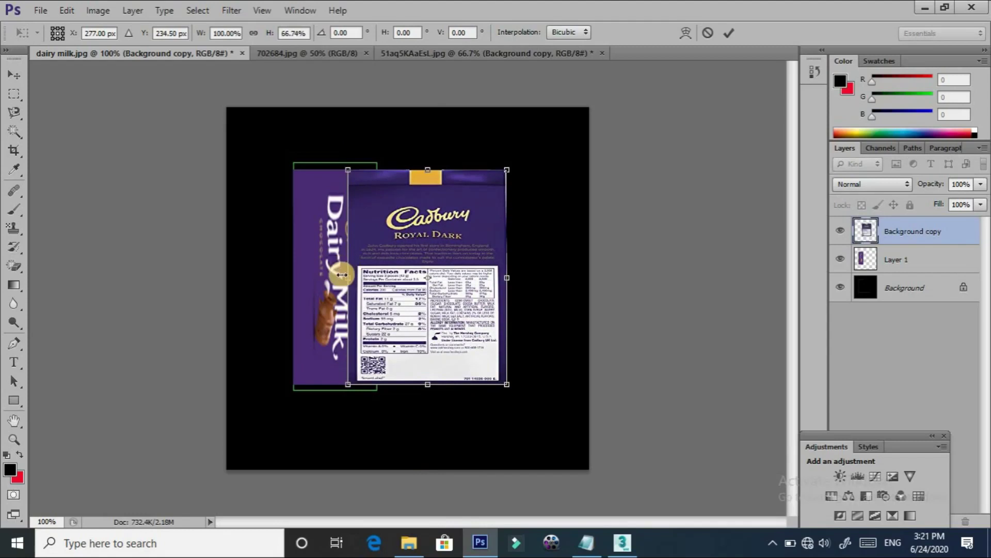
pyautogui.moveTo(348, 277); pyautogui.dragTo(384, 276)
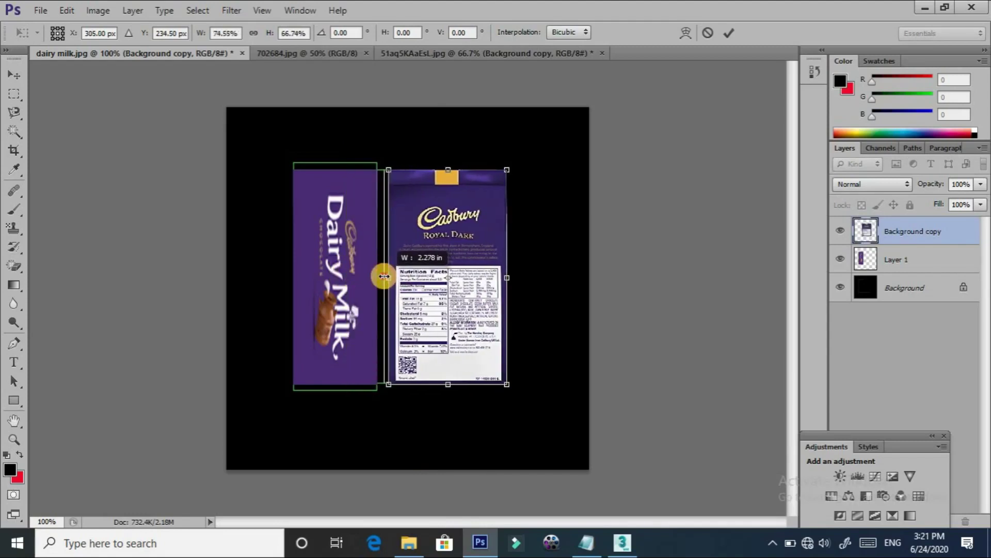
pyautogui.moveTo(384, 276); pyautogui.dragTo(382, 276)
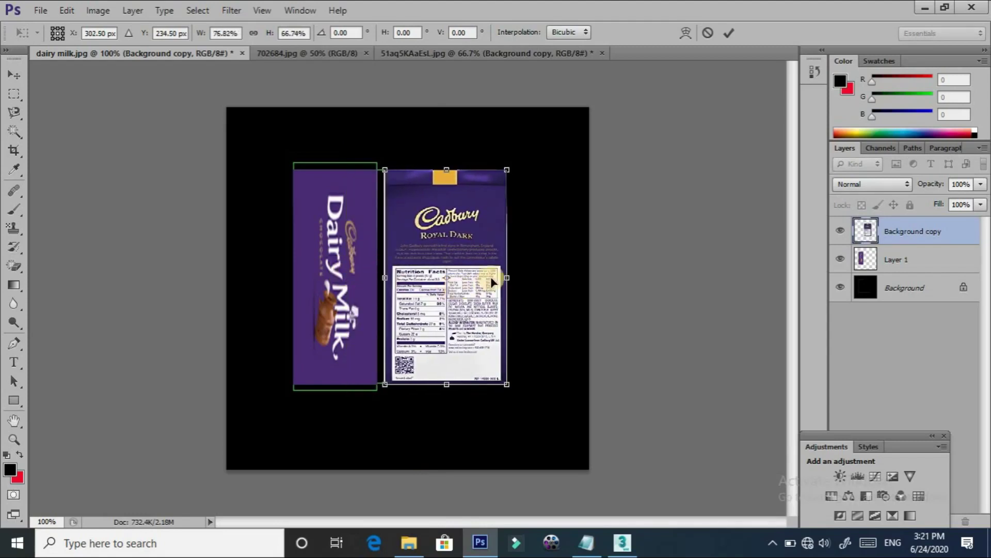
pyautogui.moveTo(504, 279); pyautogui.dragTo(468, 277)
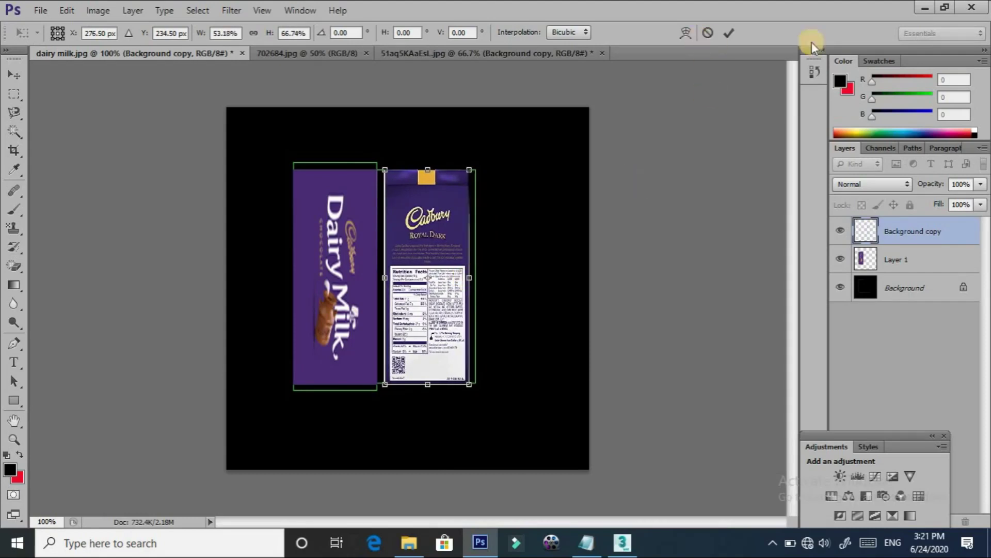
pyautogui.click(728, 35)
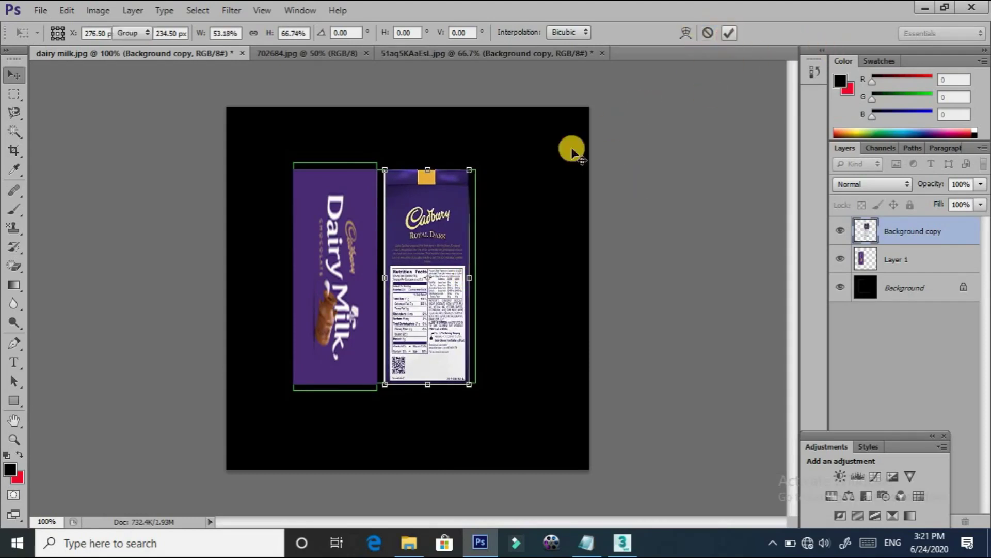
pyautogui.hotkey('ctrl', '+')
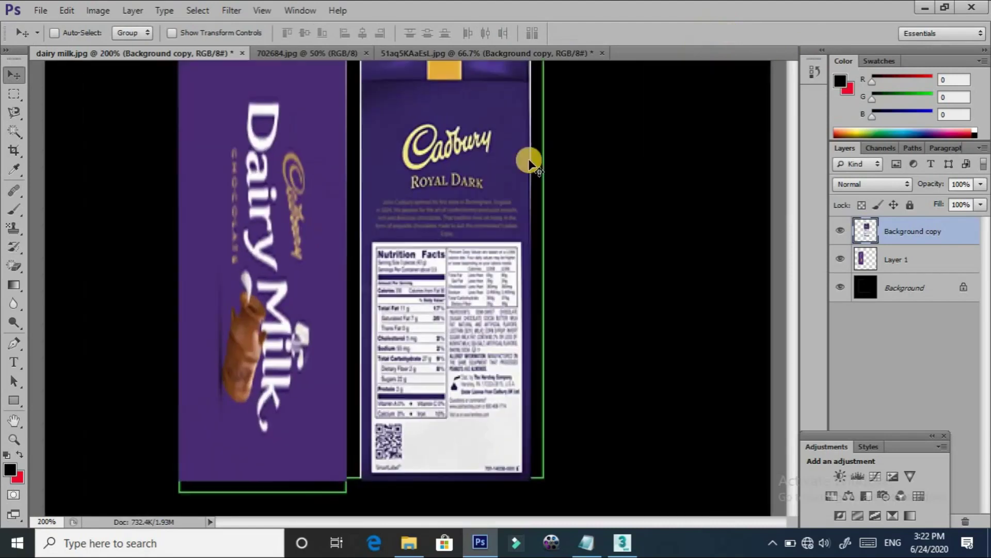
# Add a 'ctrl+ zoom' line under ctrl+t in the Notepad notes, then minimize Notepad
pyautogui.click(586, 542)
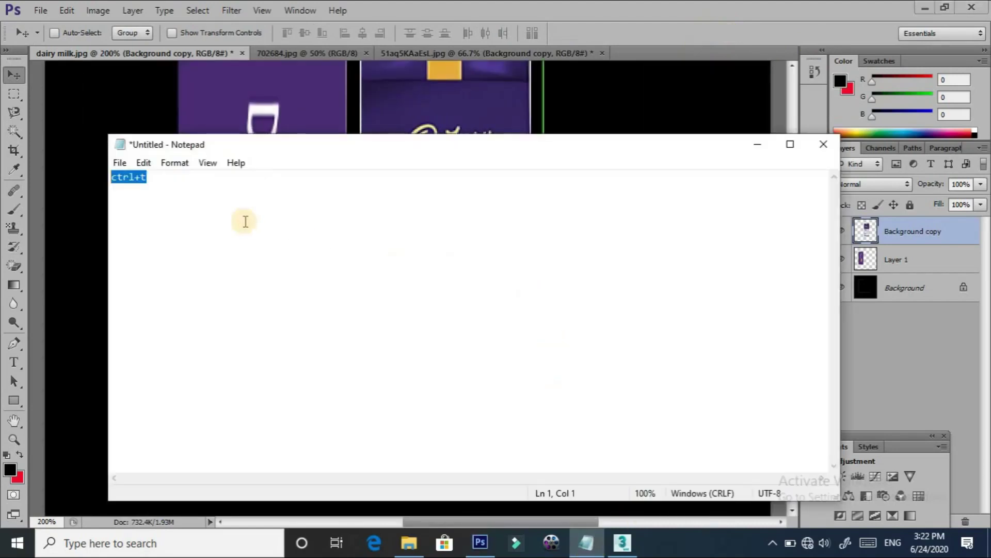
pyautogui.click(228, 185)
pyautogui.write('ctrl+     zoo')
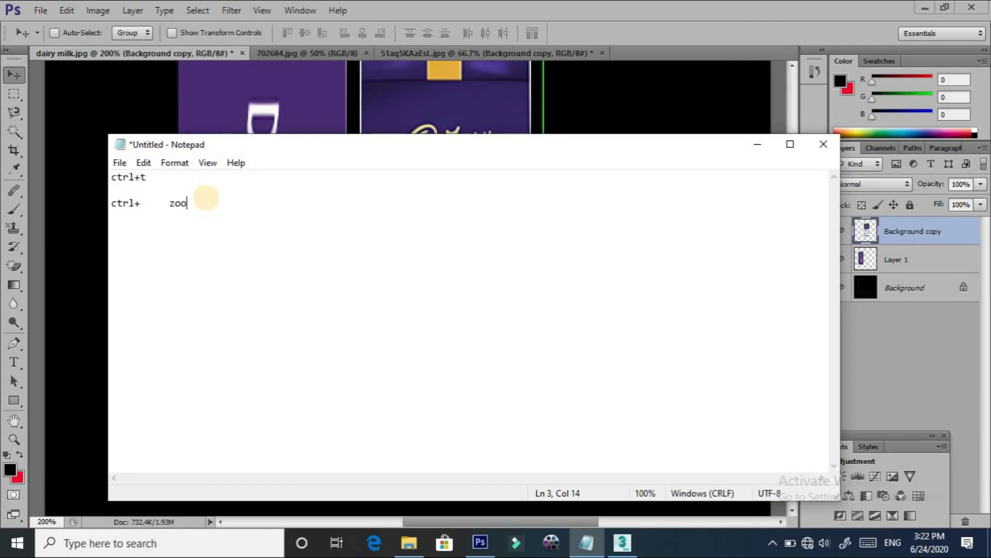
pyautogui.write('m')
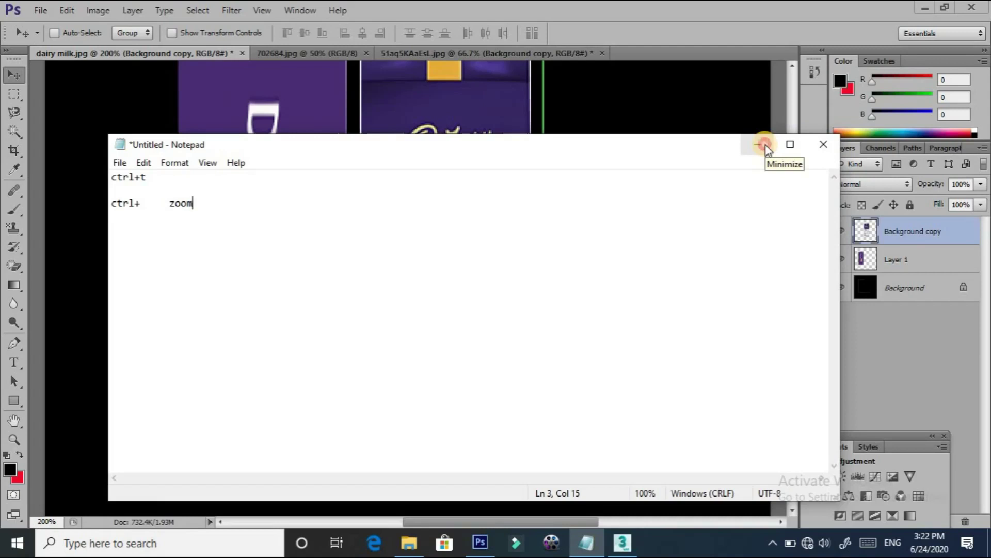
pyautogui.click(765, 147)
pyautogui.scroll(2, 561, 305)
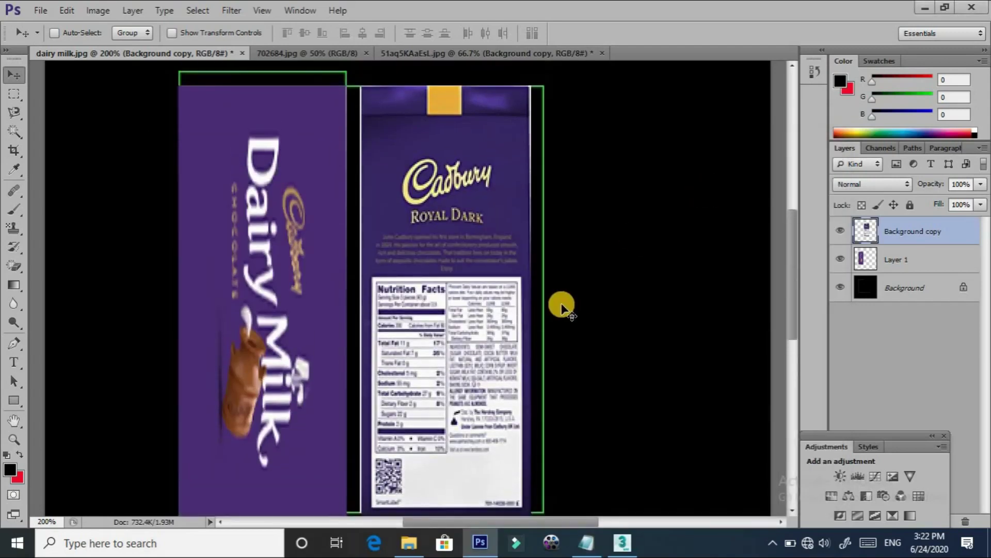
# Browse the unrapping folder and drag the main-qimg ingredients JPG into the Dairy Milk document
pyautogui.scroll(1, 561, 306)
pyautogui.keyDown('alt'); pyautogui.scroll(-1, 561, 306); pyautogui.keyUp('alt')
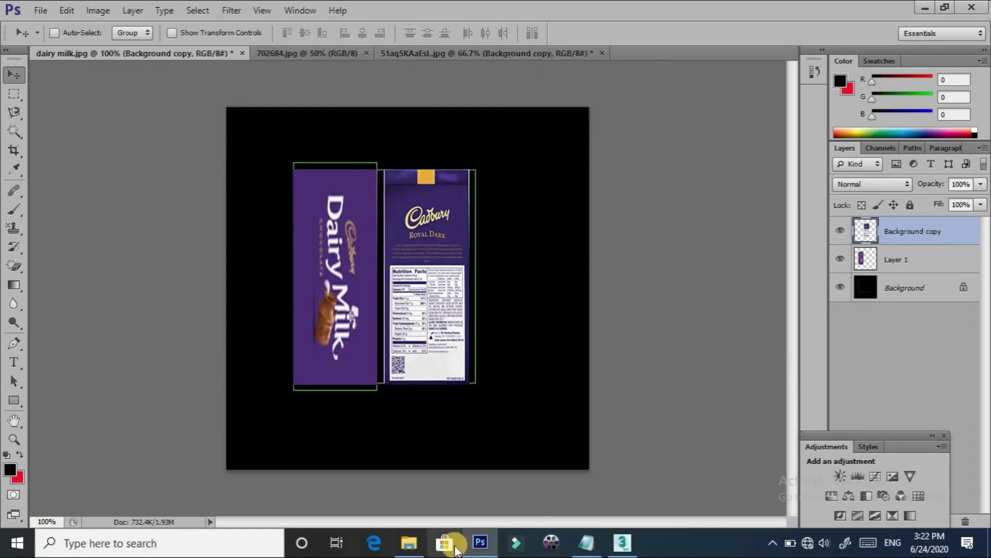
pyautogui.click(409, 542)
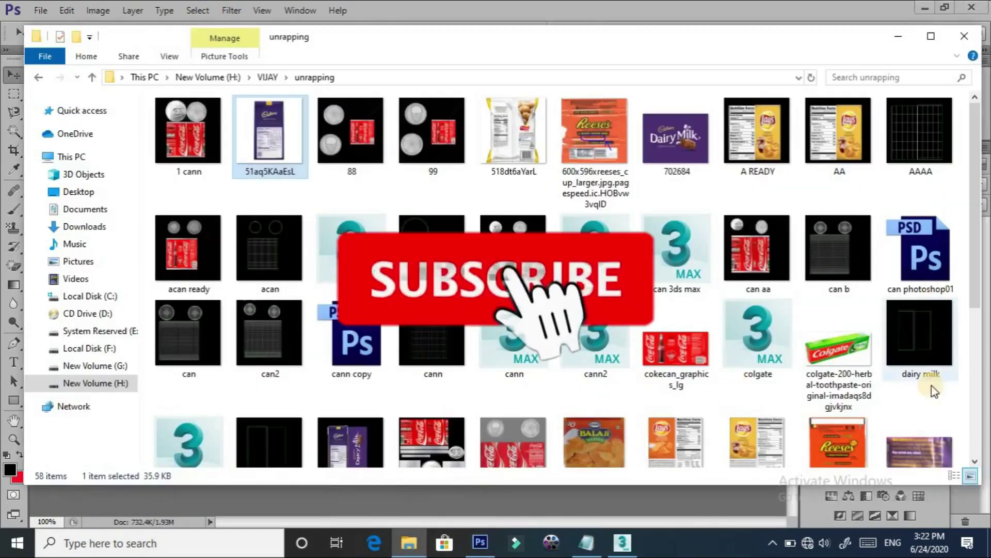
pyautogui.scroll(-3, 352, 347)
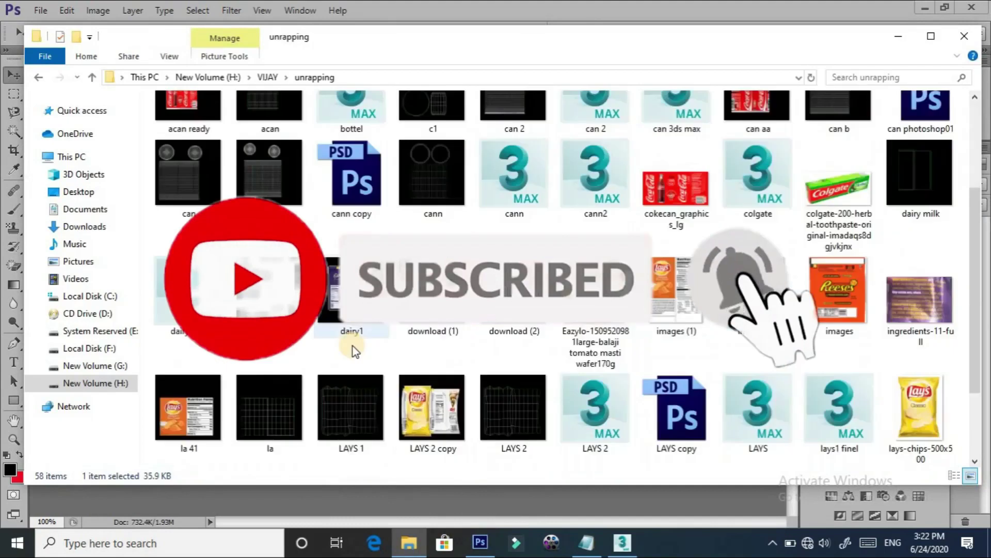
pyautogui.scroll(-2, 352, 346)
pyautogui.scroll(2, 352, 346)
pyautogui.scroll(3, 353, 346)
pyautogui.scroll(-5, 353, 345)
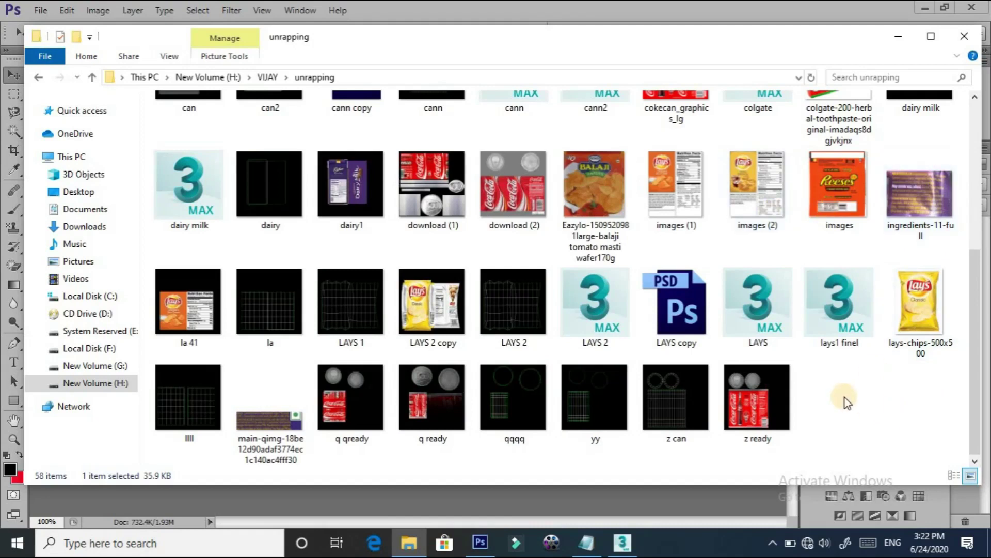
pyautogui.scroll(5, 846, 402)
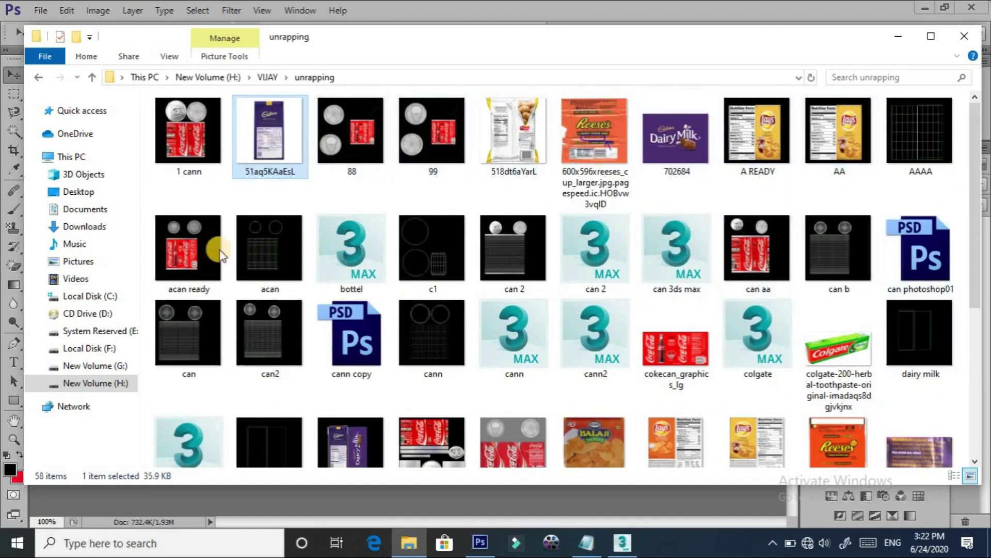
pyautogui.scroll(-3, 491, 306)
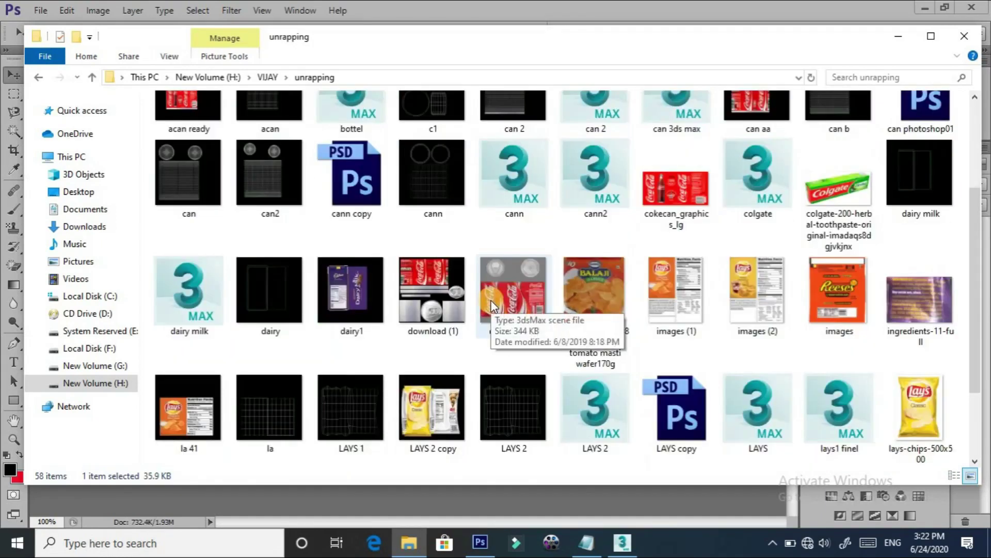
pyautogui.scroll(-2, 491, 306)
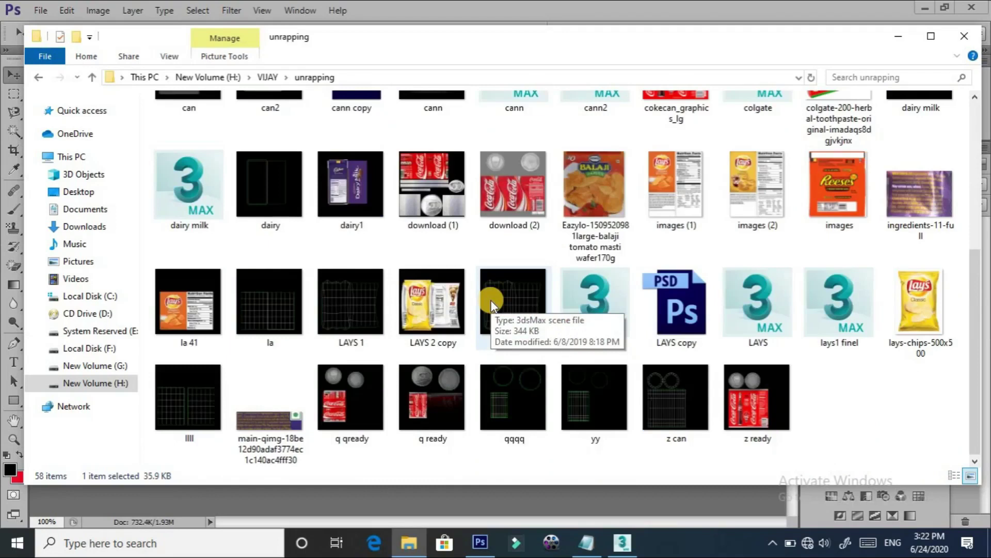
pyautogui.scroll(5, 492, 304)
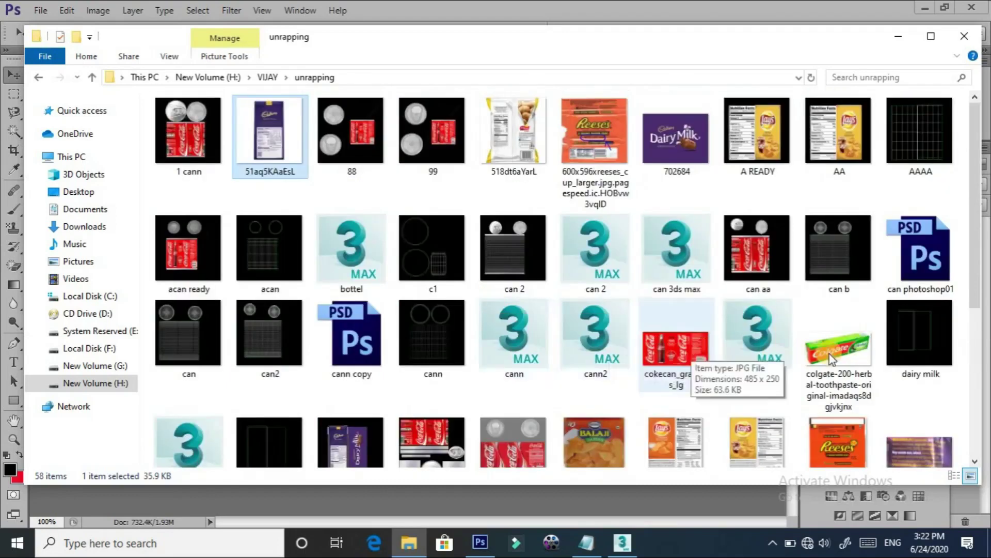
pyautogui.scroll(-3, 840, 290)
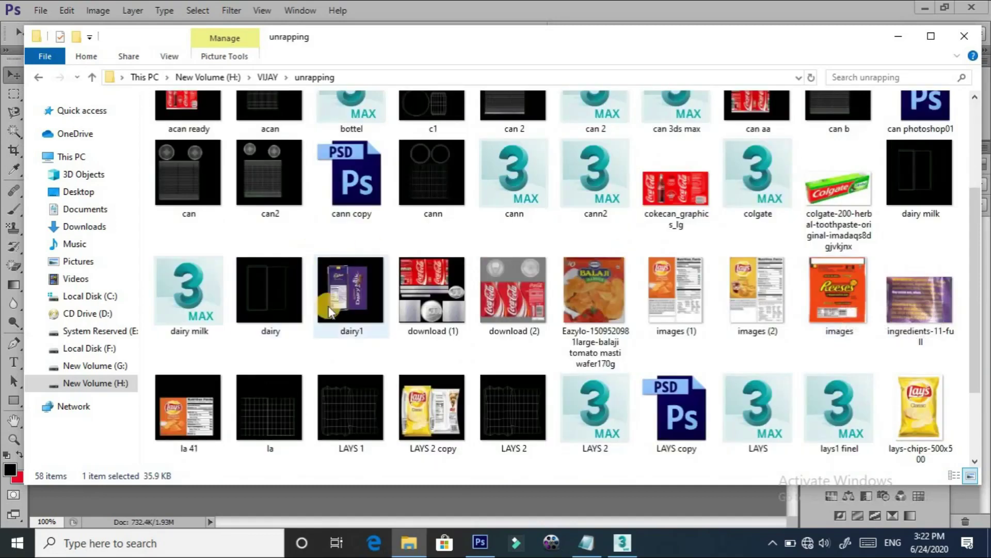
pyautogui.scroll(-3, 328, 308)
pyautogui.scroll(2, 329, 308)
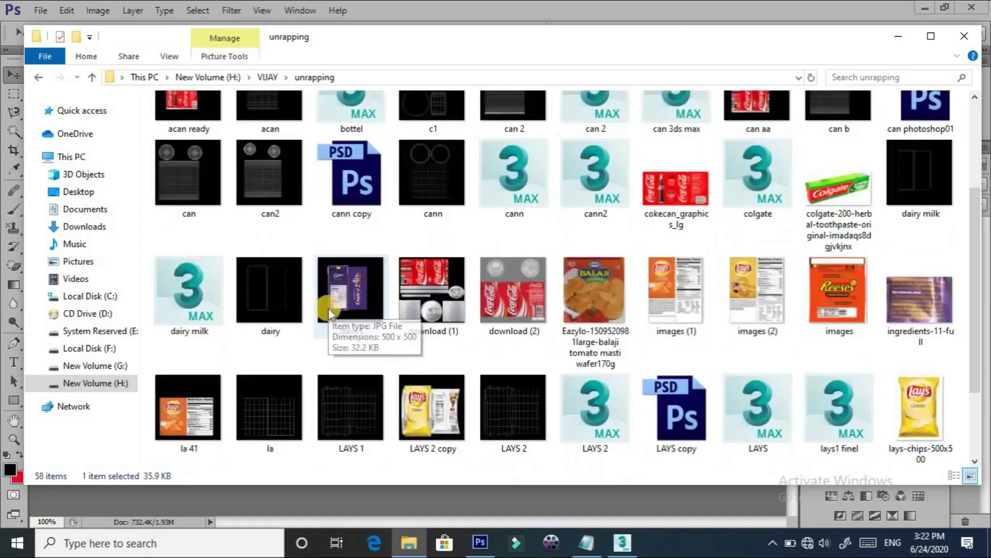
pyautogui.scroll(-2, 329, 307)
pyautogui.moveTo(261, 427)
pyautogui.mouseDown()
pyautogui.moveTo(569, 551)
pyautogui.moveTo(517, 541)
pyautogui.moveTo(472, 514)
pyautogui.moveTo(381, 330)
pyautogui.mouseUp()
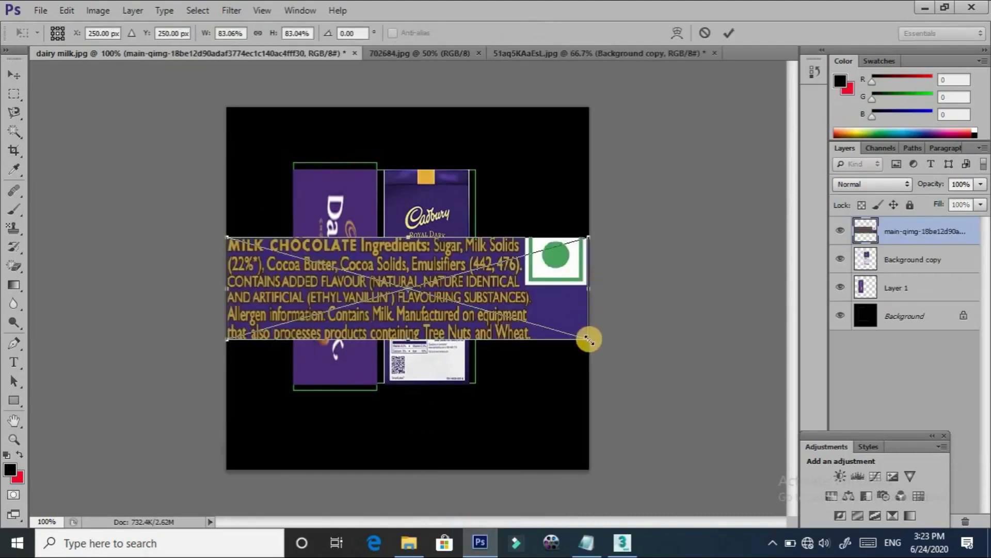
# Squeeze the ingredients image into a thin strip and move it to the Dairy Milk panel top
pyautogui.moveTo(588, 288); pyautogui.dragTo(525, 288)
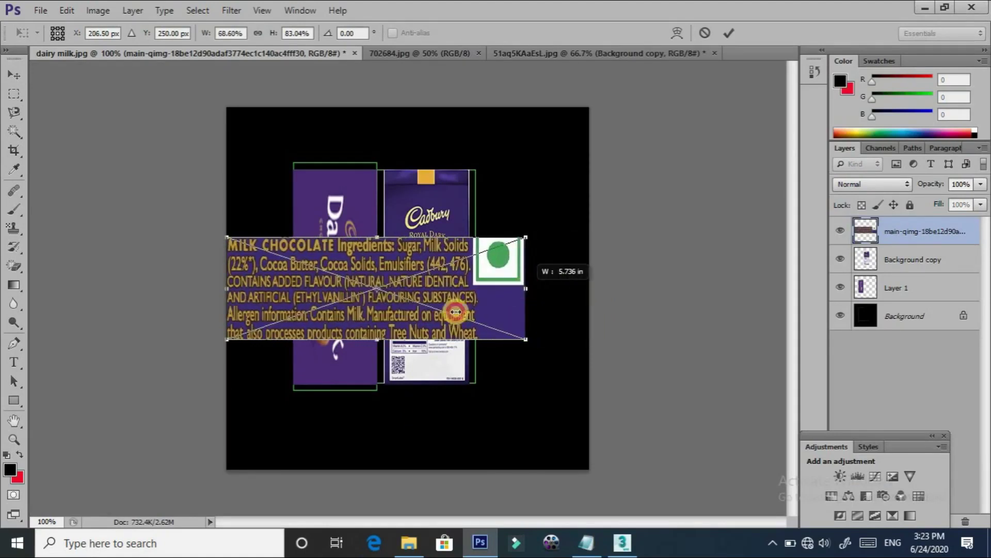
pyautogui.moveTo(349, 317)
pyautogui.mouseDown()
pyautogui.moveTo(350, 232)
pyautogui.moveTo(350, 262)
pyautogui.mouseUp()
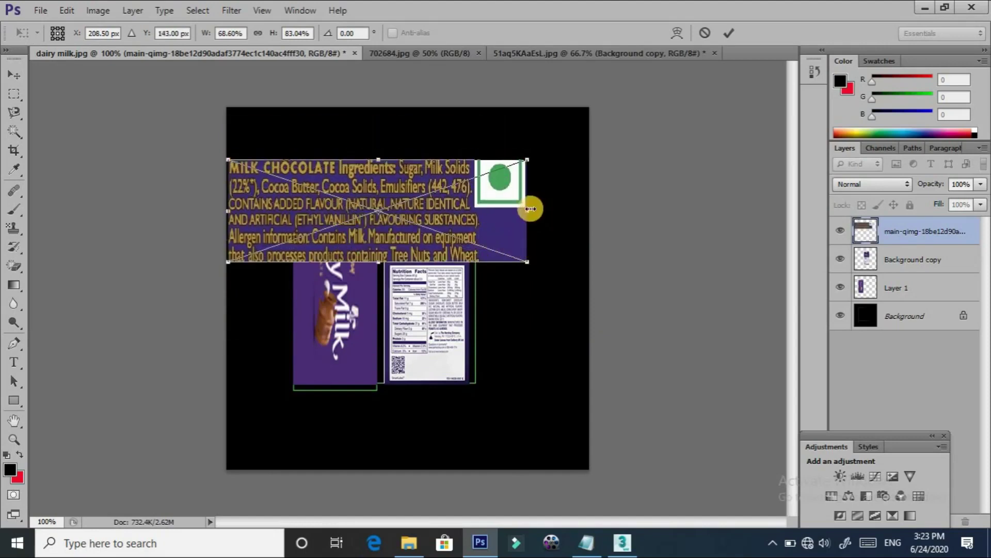
pyautogui.moveTo(521, 213); pyautogui.dragTo(384, 212)
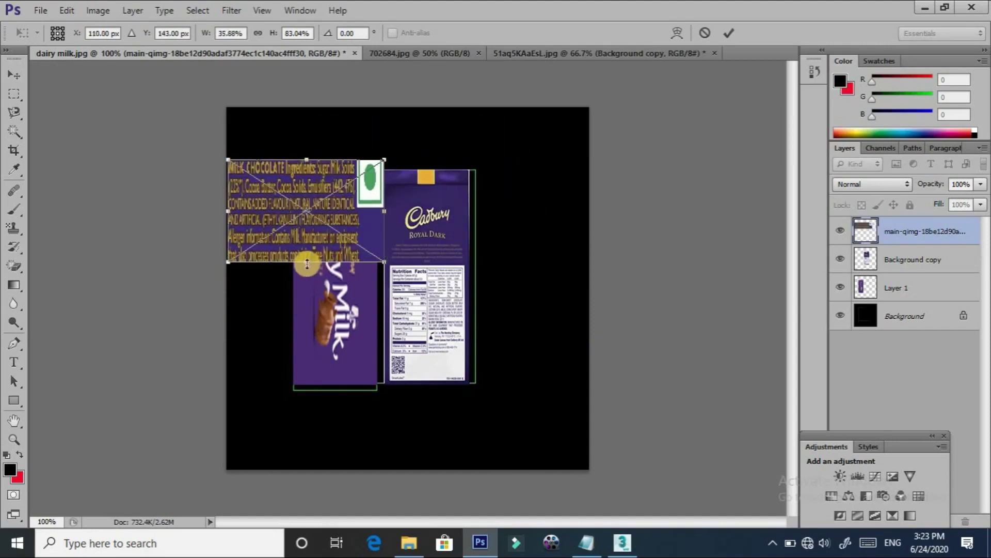
pyautogui.moveTo(307, 250); pyautogui.dragTo(307, 178)
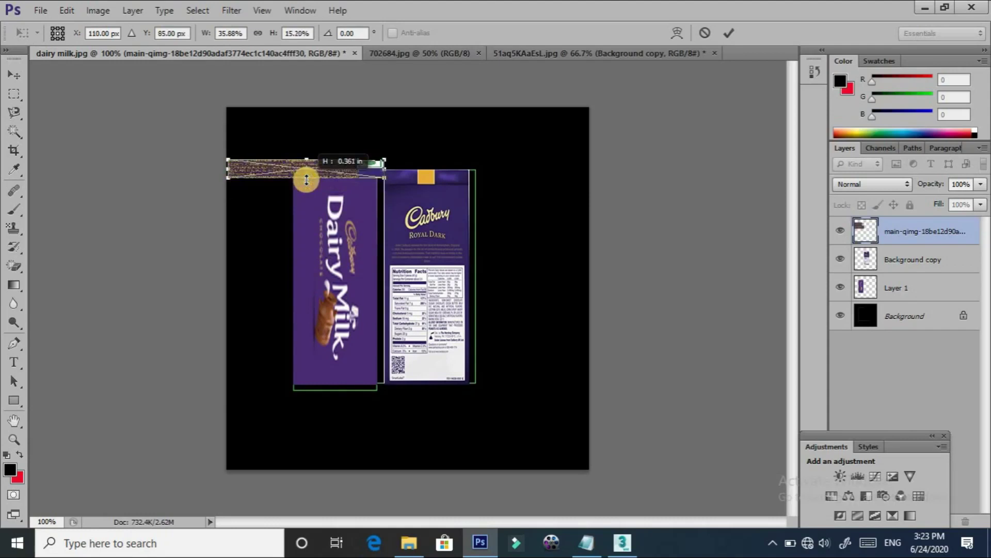
pyautogui.moveTo(314, 166); pyautogui.dragTo(339, 182)
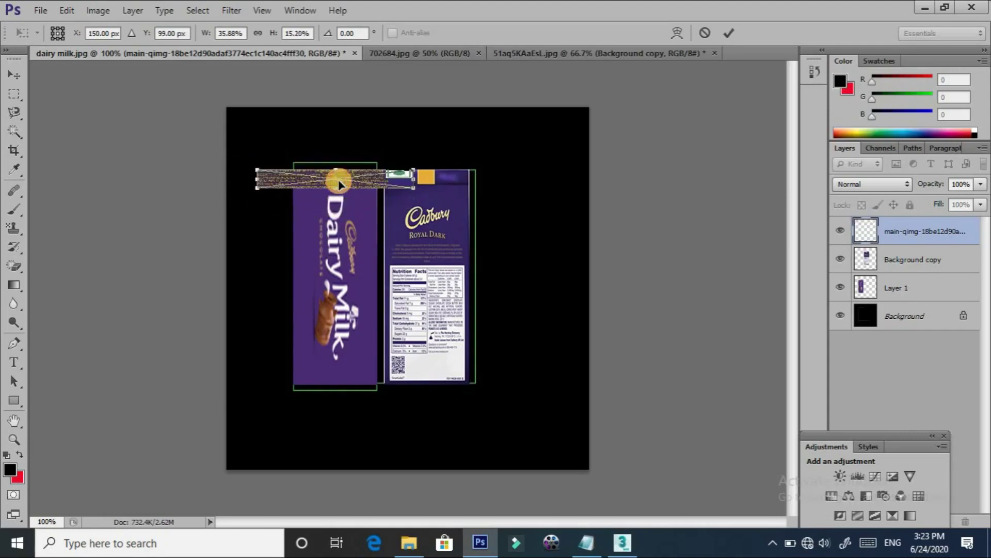
# Fine-tune the strip's height and left edge to the panel up close, then apply
pyautogui.hotkey('ctrl', '+')
pyautogui.scroll(3, 248, 121)
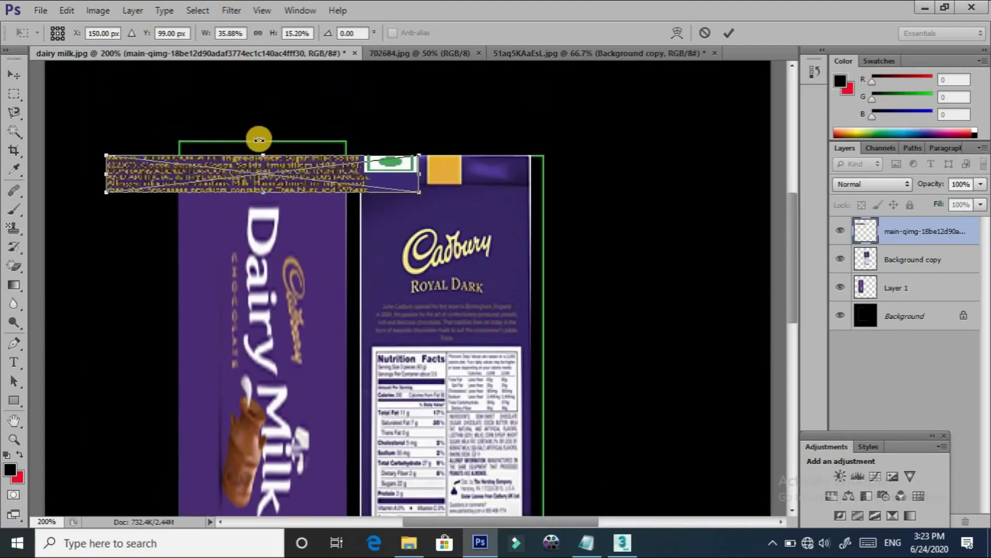
pyautogui.moveTo(261, 150); pyautogui.dragTo(261, 143)
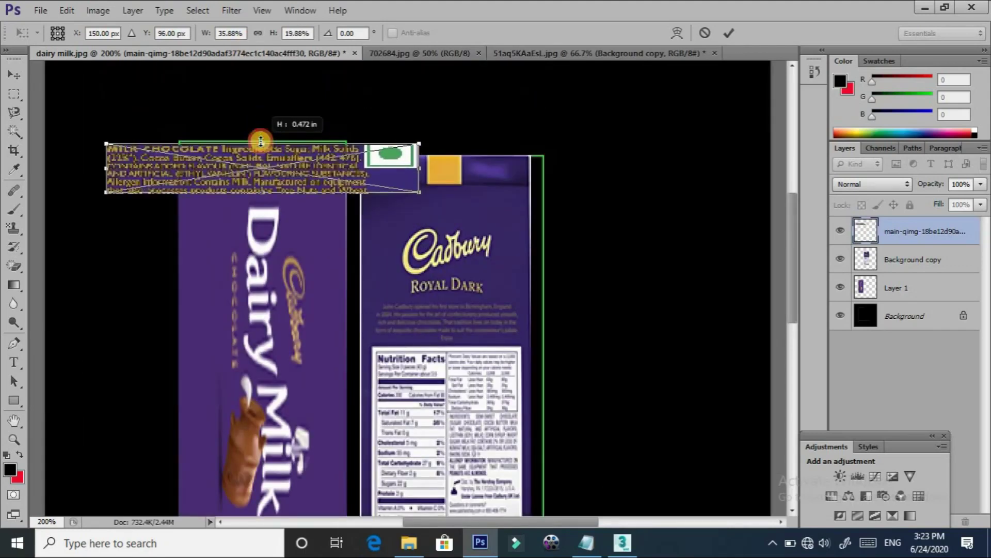
pyautogui.moveTo(262, 195); pyautogui.dragTo(268, 154)
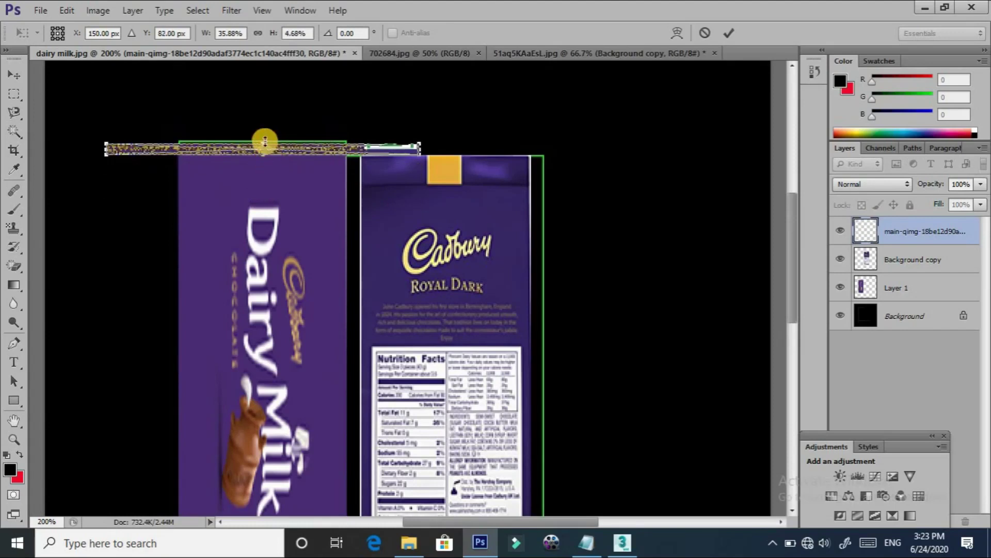
pyautogui.moveTo(262, 144); pyautogui.dragTo(264, 140)
pyautogui.moveTo(386, 168)
pyautogui.mouseDown()
pyautogui.moveTo(408, 151)
pyautogui.moveTo(347, 145)
pyautogui.mouseUp()
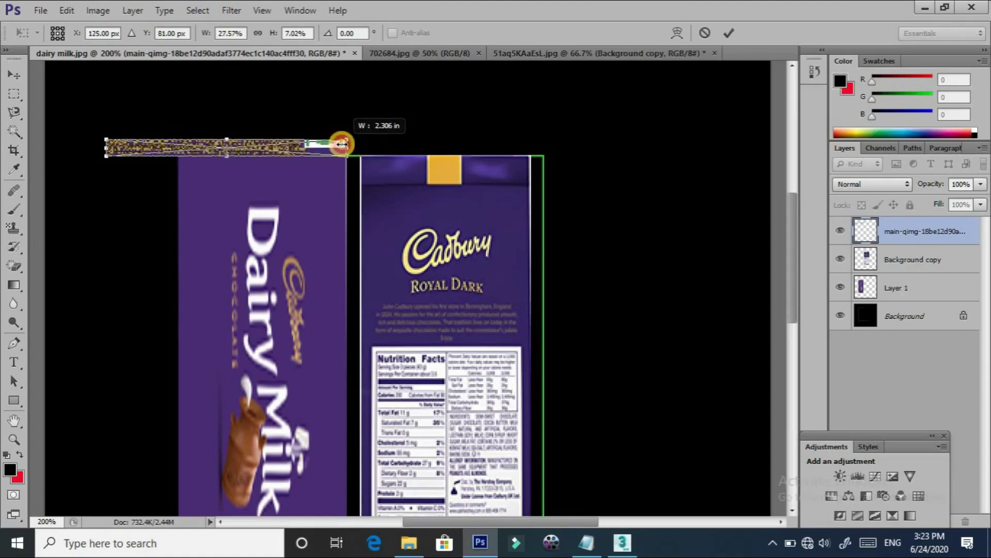
pyautogui.moveTo(123, 148); pyautogui.dragTo(187, 148)
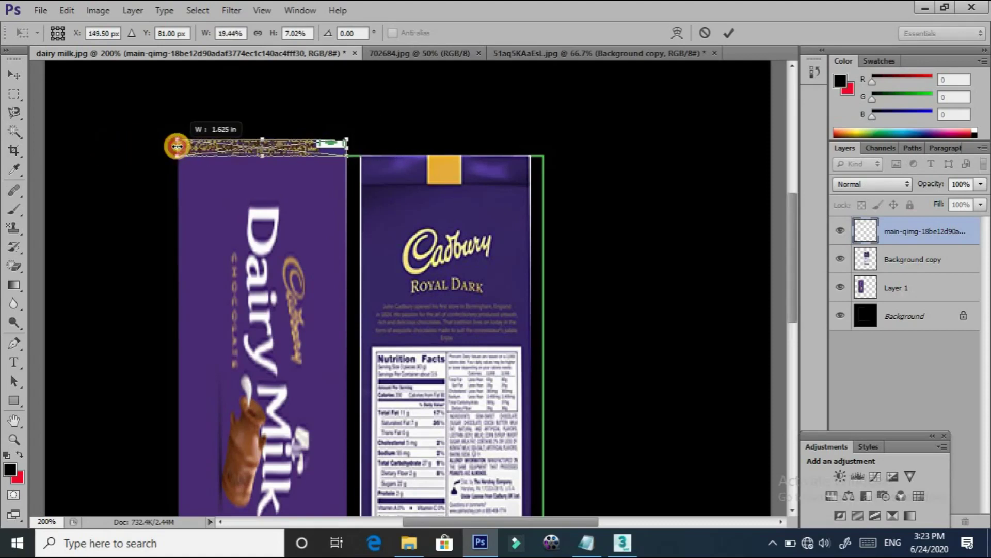
pyautogui.moveTo(185, 149); pyautogui.dragTo(177, 149)
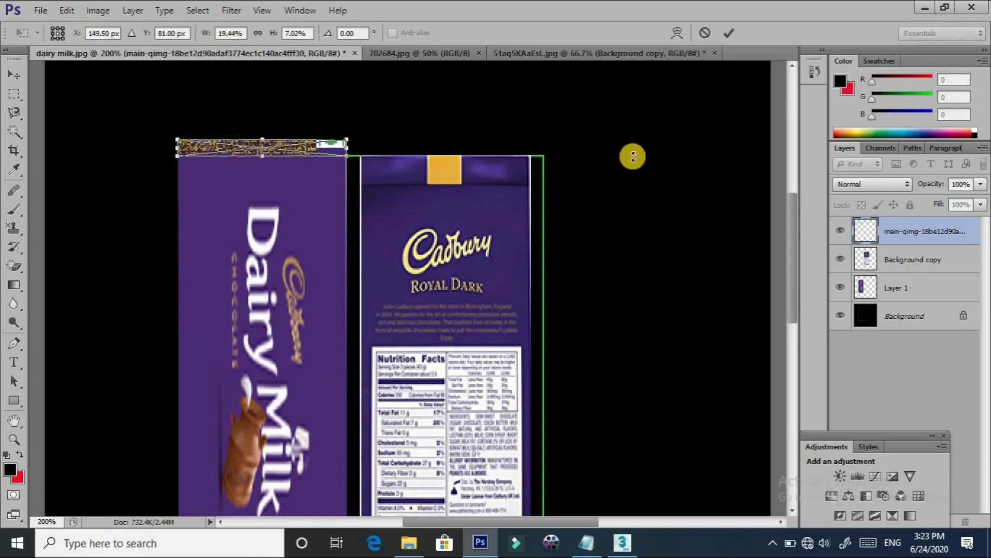
pyautogui.click(727, 32)
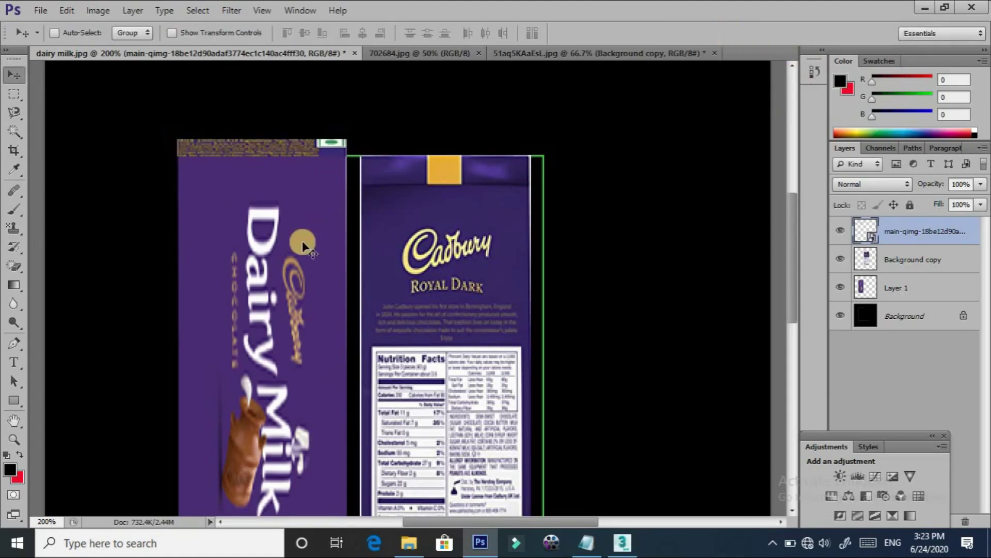
# Undo a stray strip move, Alt-drag an ingredients strip copy near the Dairy Milk panel's bottom, and reshow Notepad
pyautogui.click(285, 146)
pyautogui.moveTo(278, 149); pyautogui.dragTo(278, 207)
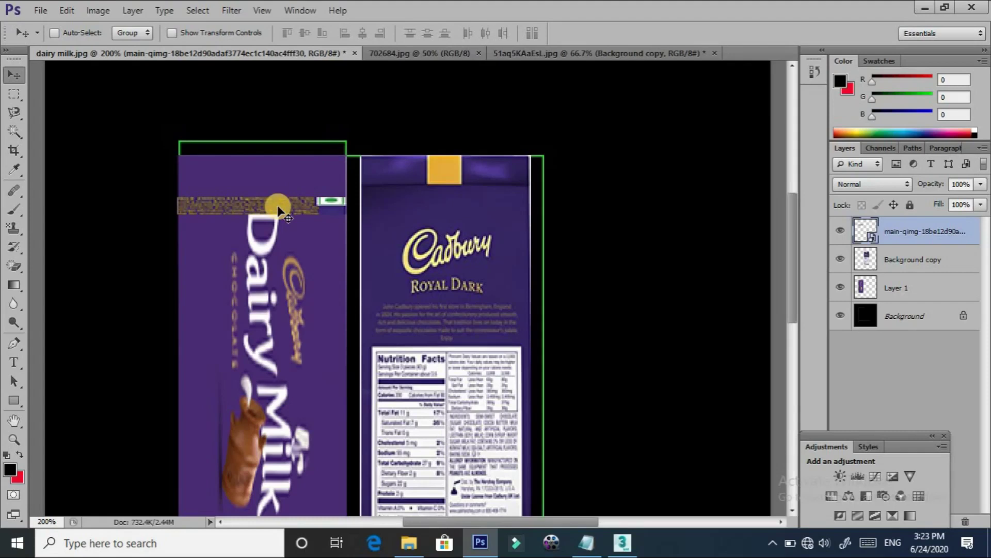
pyautogui.hotkey('ctrl', 'z')
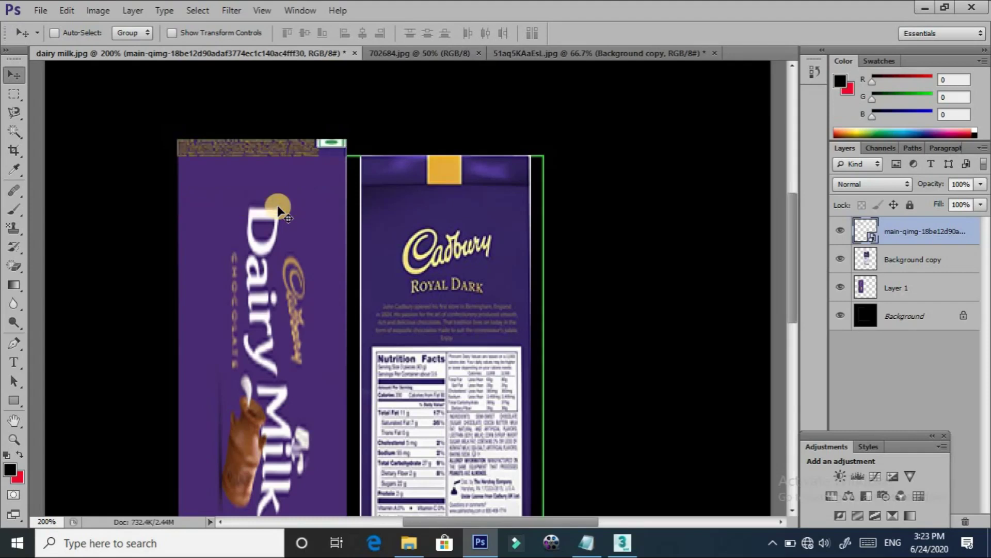
pyautogui.keyDown('alt'); pyautogui.moveTo(257, 149); pyautogui.dragTo(254, 422); pyautogui.keyUp('alt')
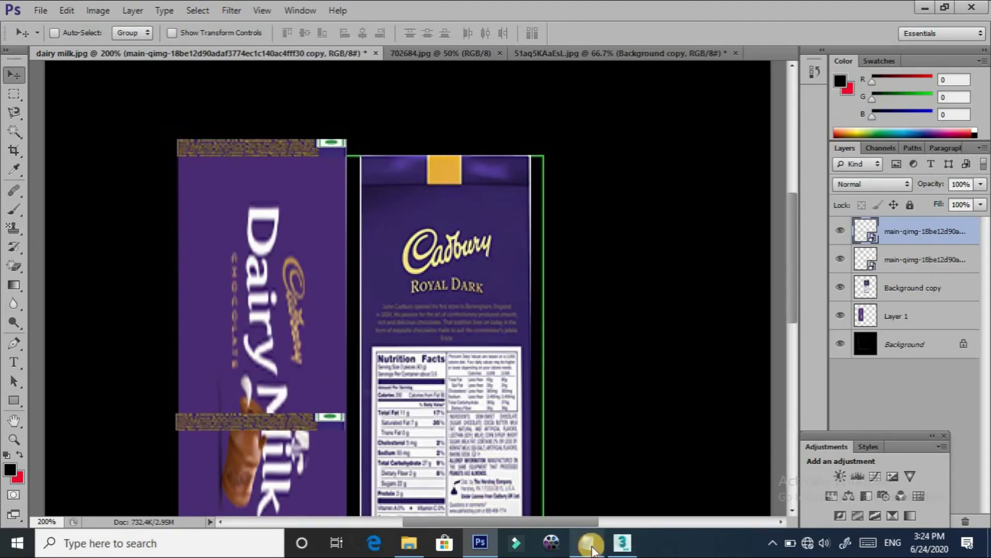
pyautogui.moveTo(587, 543)
pyautogui.click(537, 434)
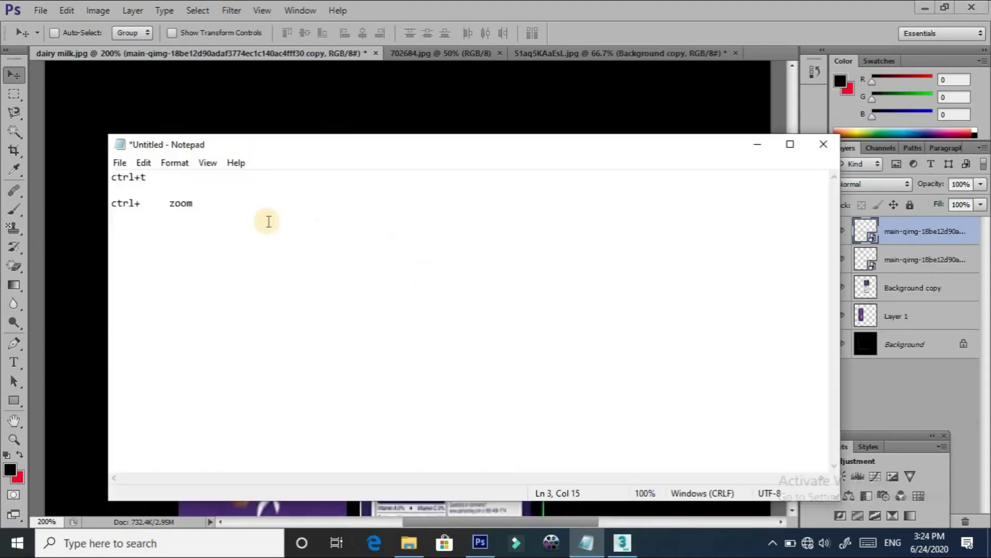
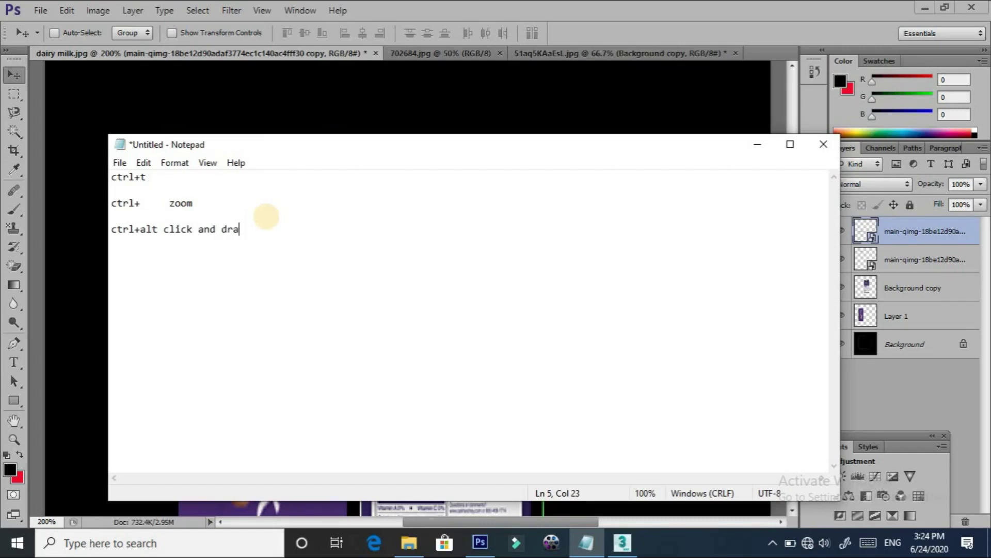
# Finish the ctrl+alt click-and-drag note in Notepad and return to the Photoshop wrapper document
pyautogui.write('g')
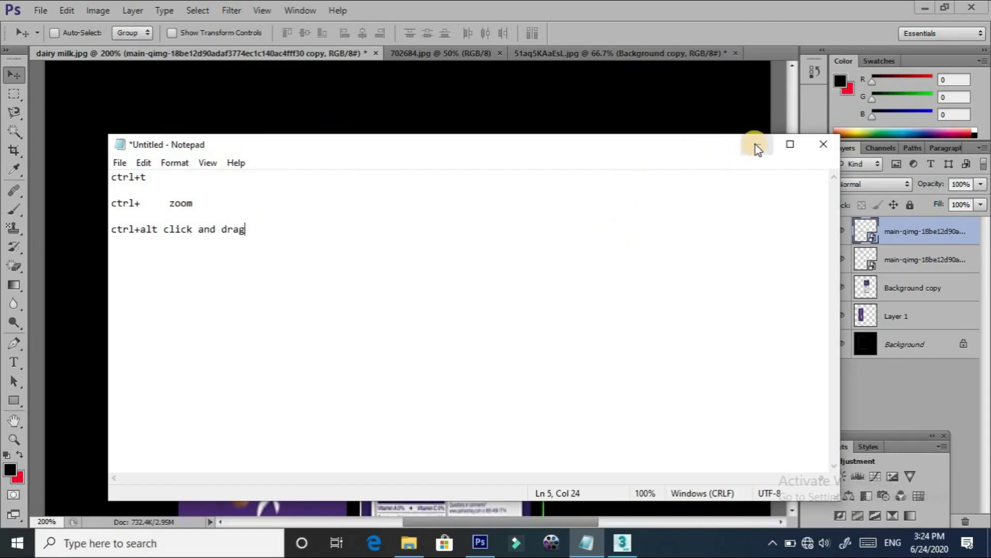
pyautogui.click(232, 229)
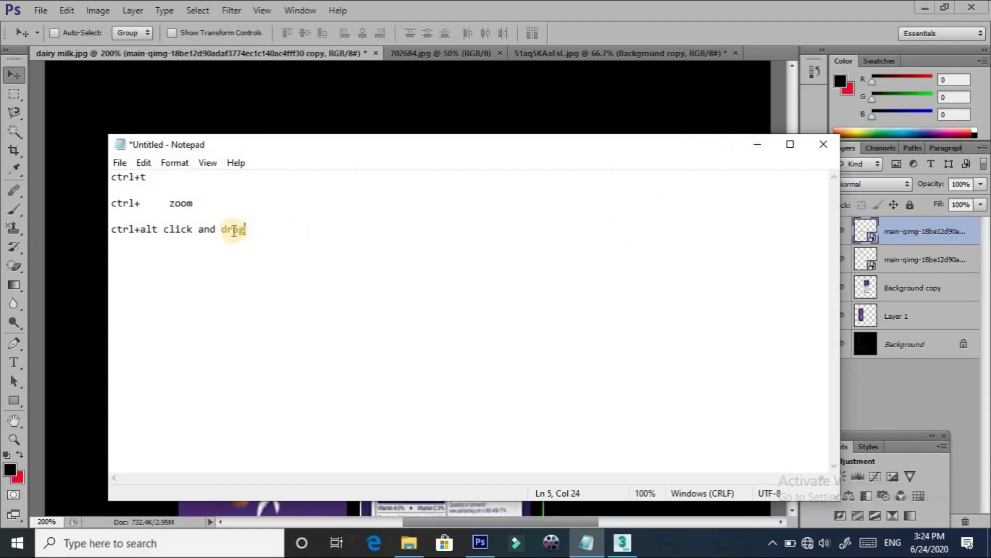
pyautogui.press('Right')
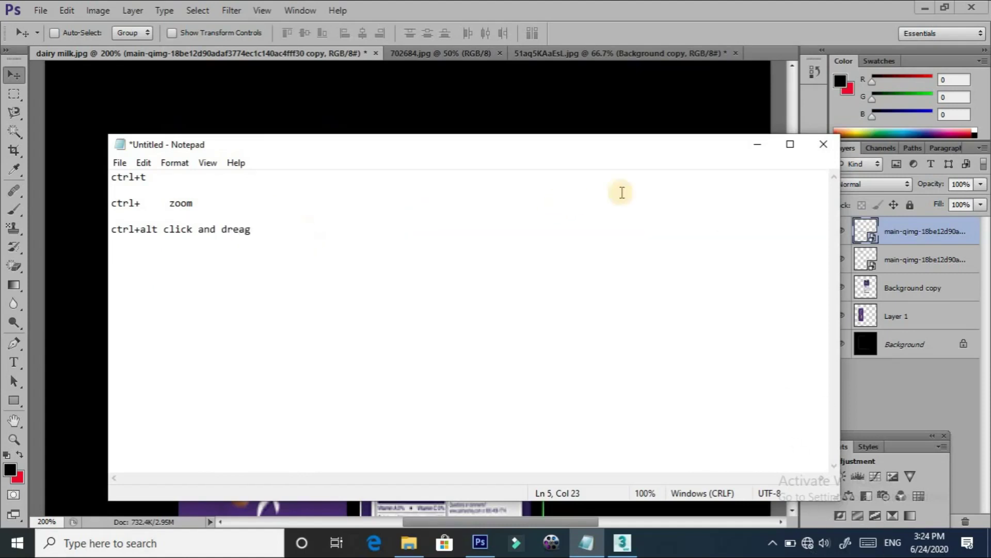
pyautogui.click(480, 542)
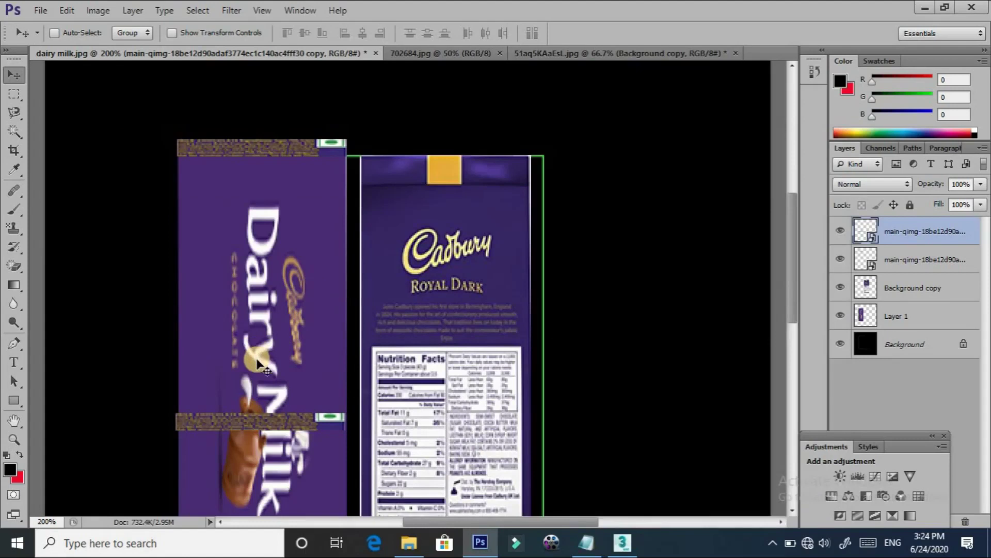
# Move the brown edge strip down to the bottom edge of the Dairy Milk wrapper
pyautogui.scroll(-3, 256, 375)
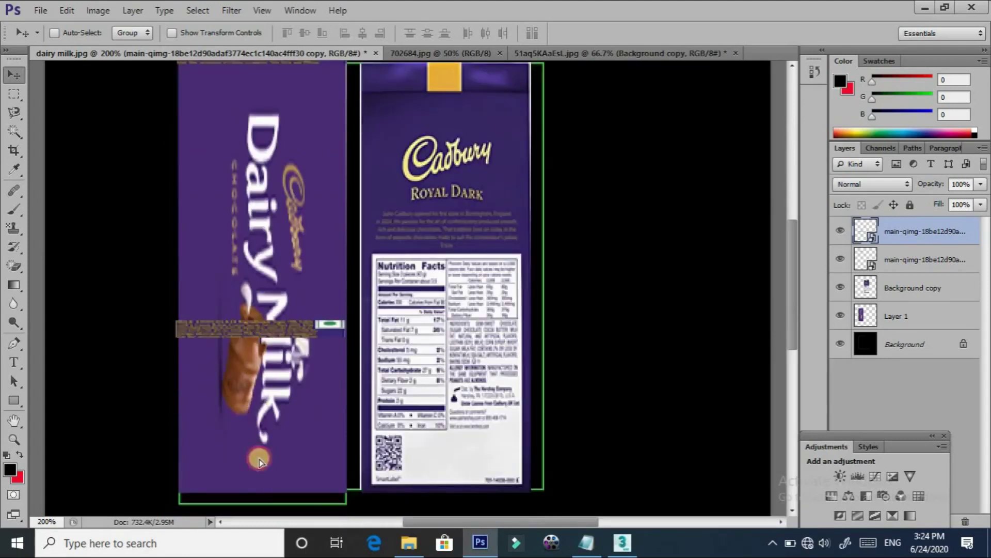
pyautogui.moveTo(255, 330); pyautogui.dragTo(258, 499)
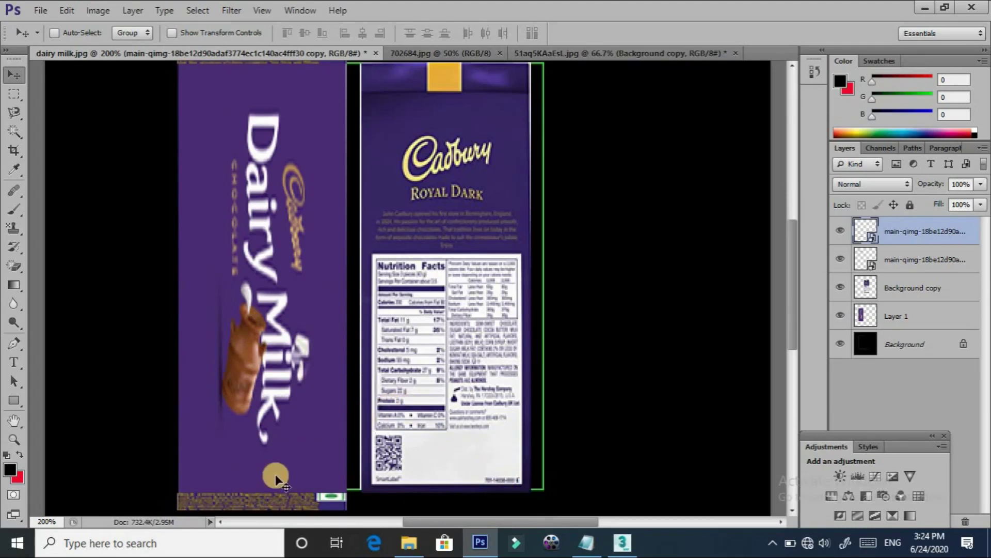
pyautogui.scroll(-2, 269, 497)
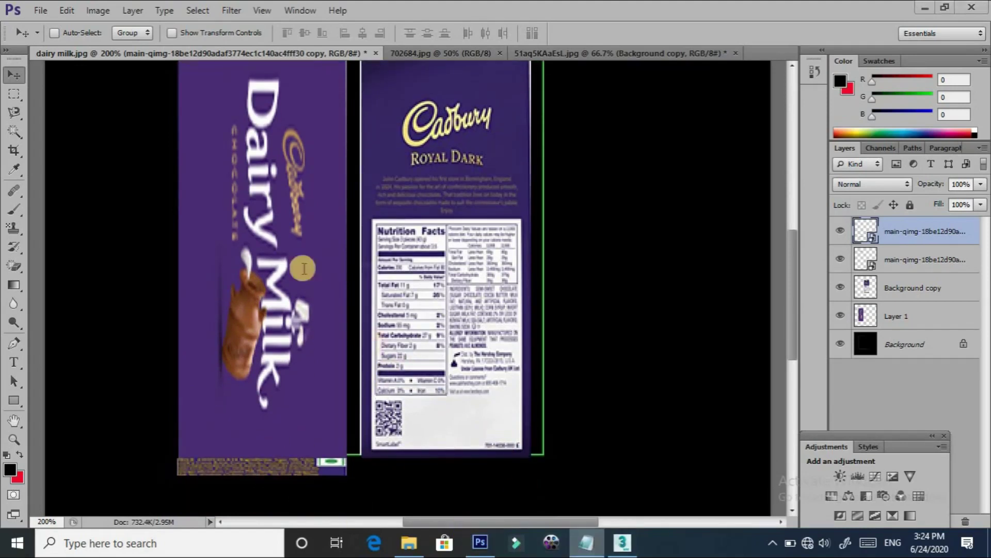
pyautogui.click(586, 542)
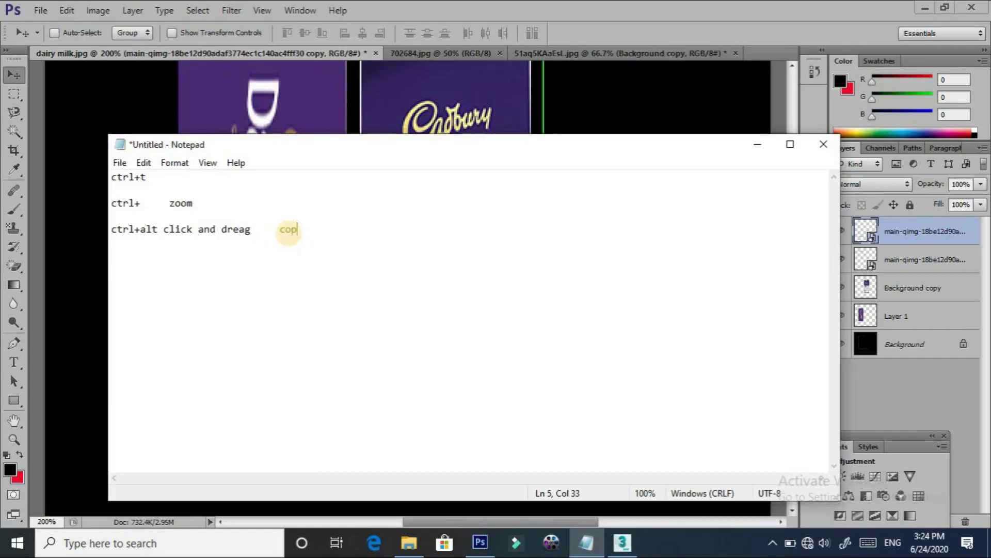
pyautogui.click(757, 144)
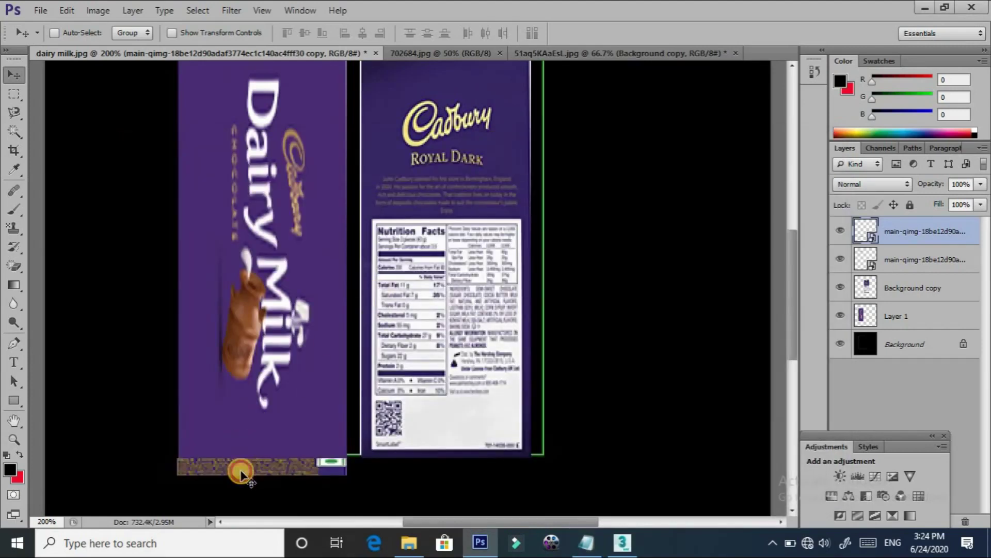
# Alt-drag a second copy of the strip (copy 2) up across the wrappers' middle
pyautogui.keyDown('alt'); pyautogui.moveTo(249, 463); pyautogui.dragTo(318, 289); pyautogui.keyUp('alt')
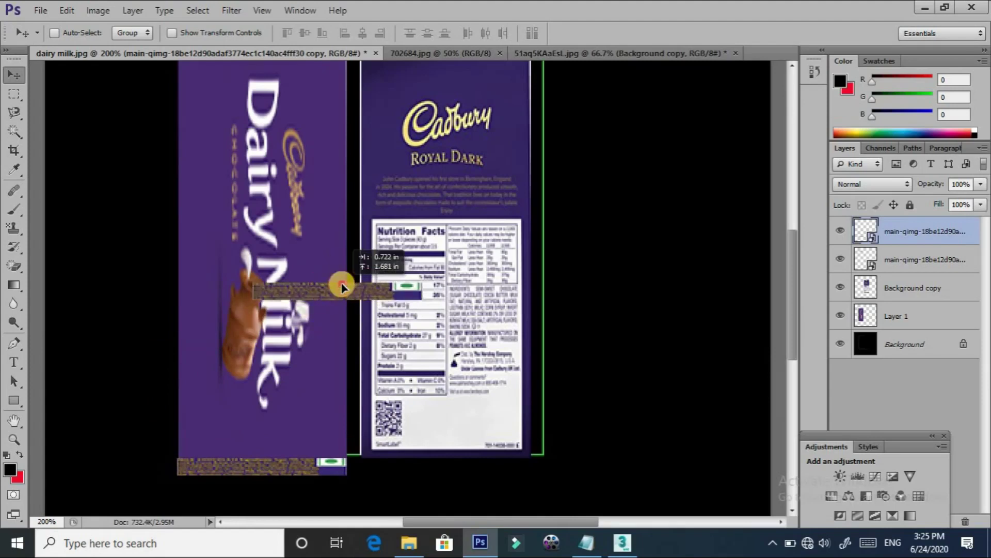
pyautogui.keyDown('alt'); pyautogui.moveTo(317, 290); pyautogui.dragTo(342, 287); pyautogui.keyUp('alt')
pyautogui.scroll(2, 342, 287)
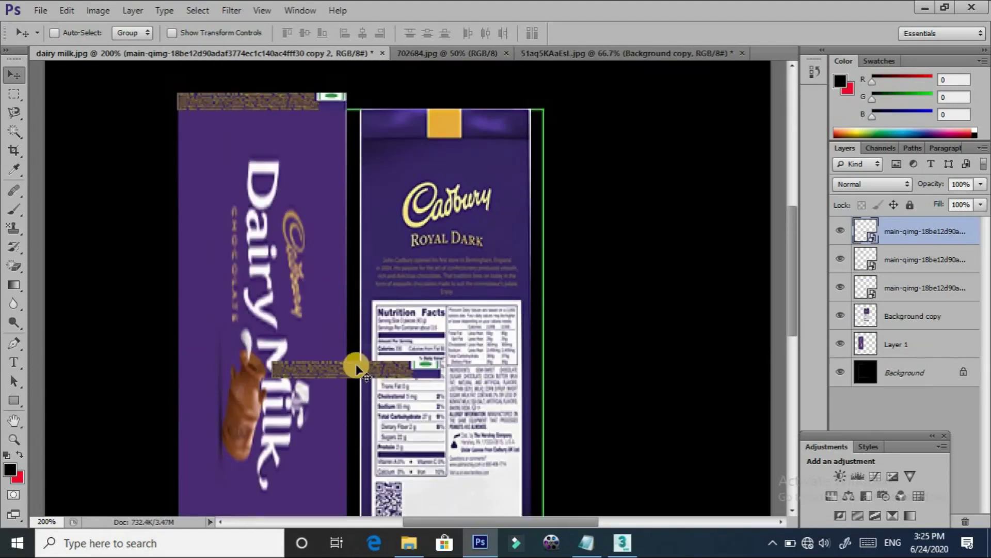
pyautogui.hotkey('ctrl', 't')
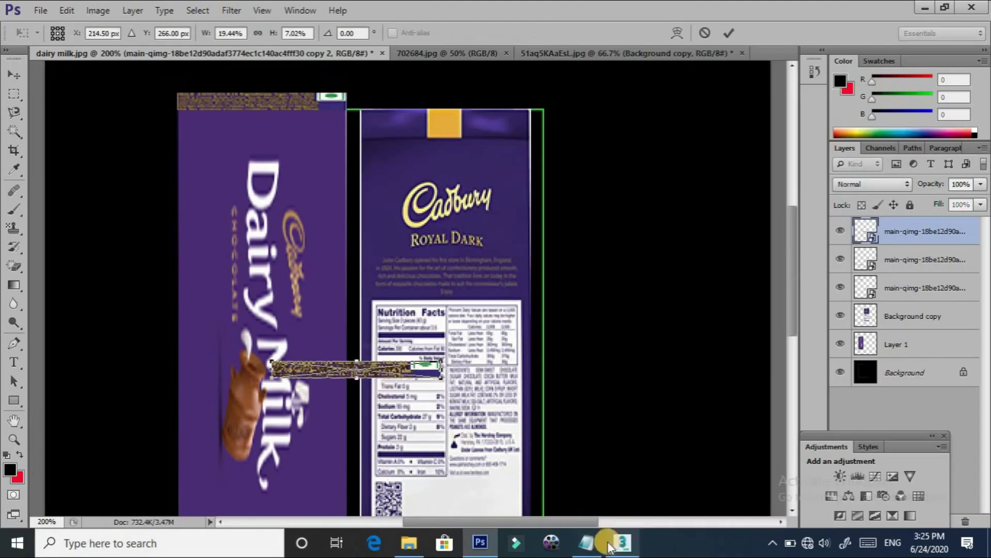
pyautogui.click(609, 543)
# Rotate the copied strip to -90° so it stands vertical
pyautogui.moveTo(148, 177); pyautogui.dragTo(111, 177)
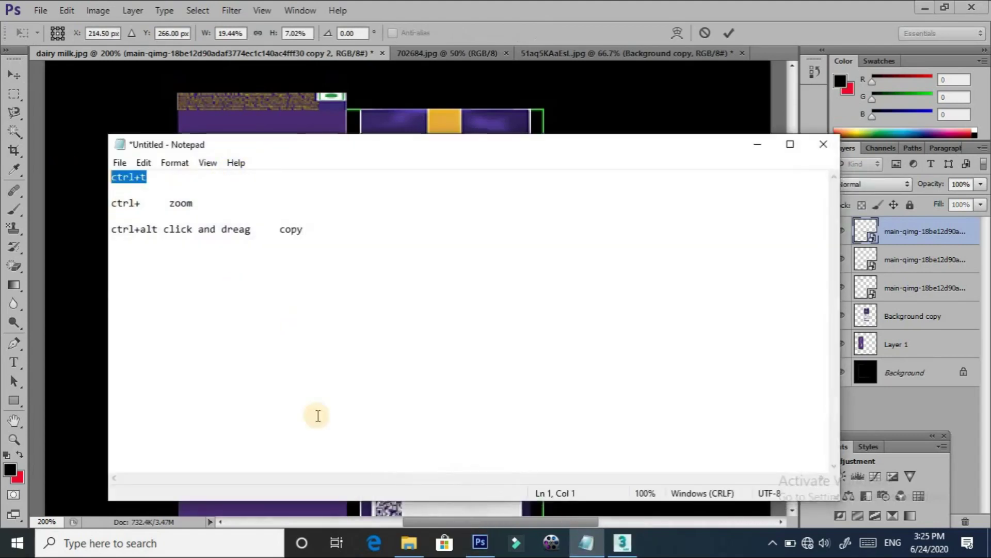
pyautogui.hotkey('alt', 'Tab')
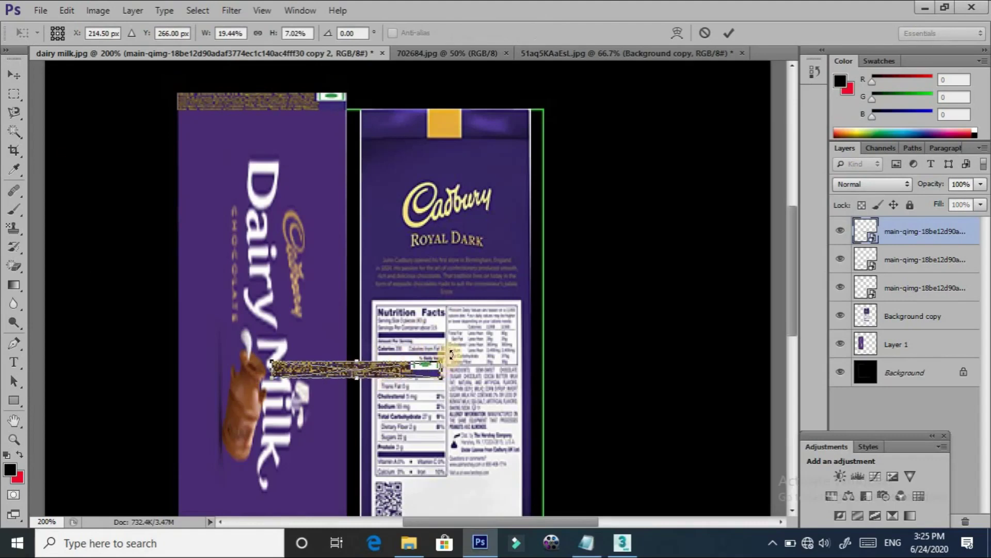
pyautogui.moveTo(451, 354); pyautogui.dragTo(339, 263)
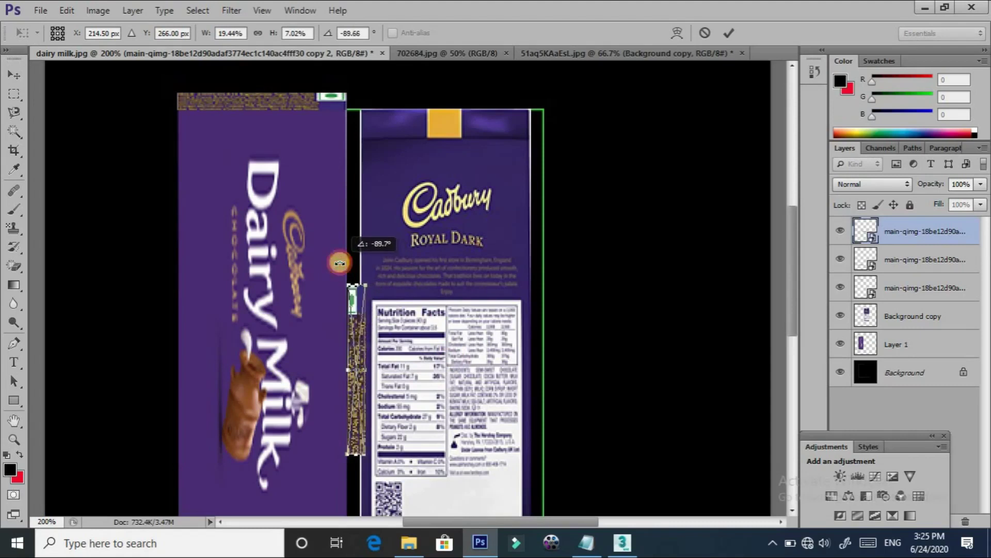
pyautogui.moveTo(339, 263); pyautogui.dragTo(356, 108)
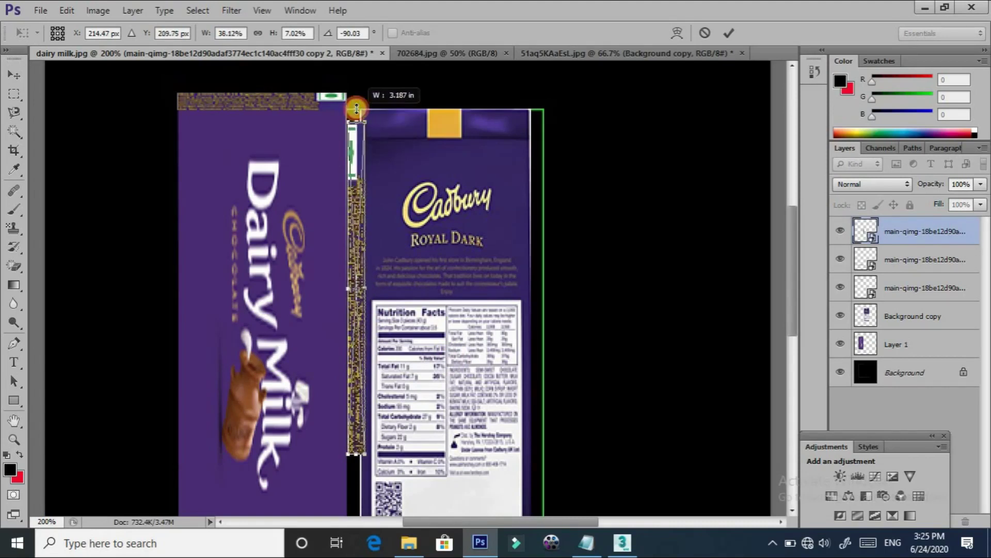
# Stretch the vertical strip to 49.33% along the seam between Dairy Milk and Royal Dark
pyautogui.moveTo(356, 107); pyautogui.dragTo(356, 106)
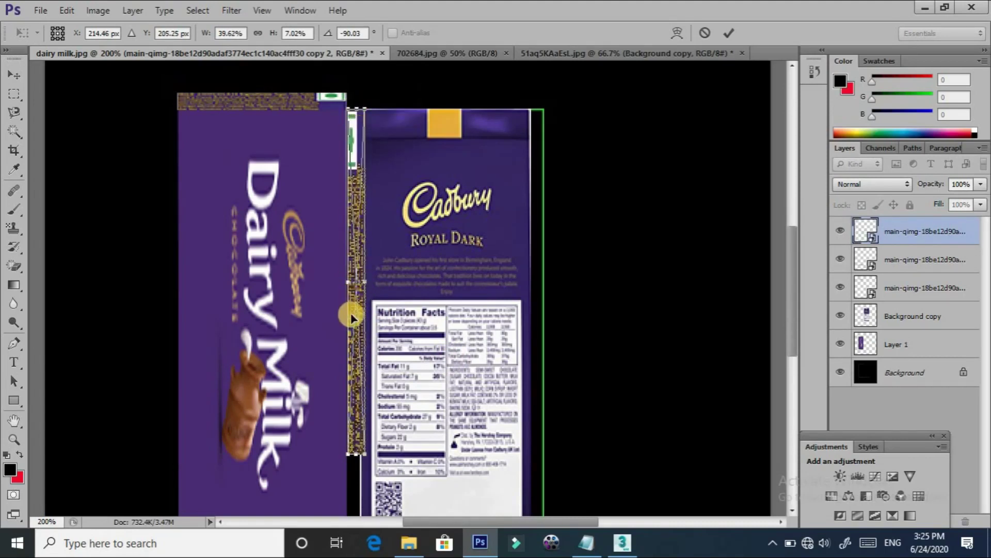
pyautogui.scroll(-3, 350, 351)
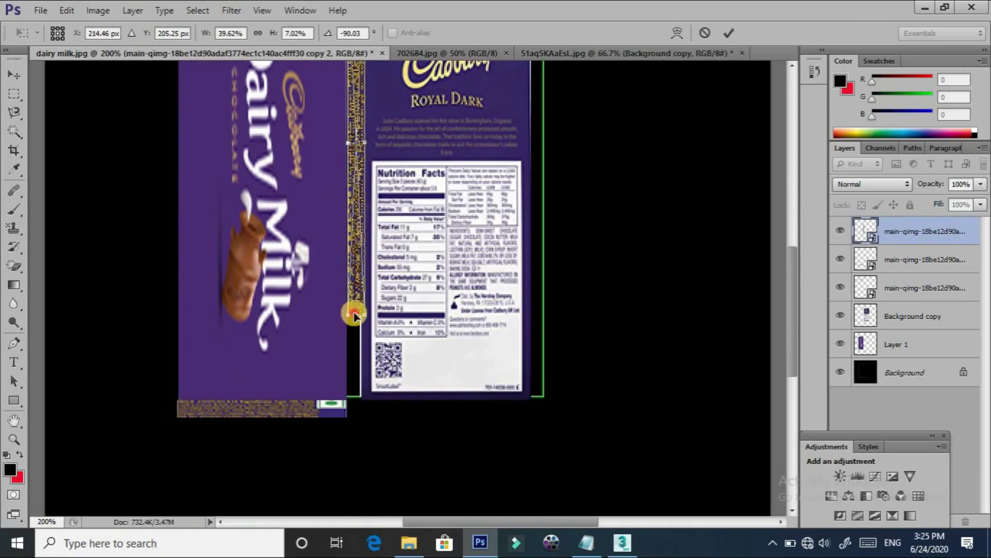
pyautogui.moveTo(358, 315); pyautogui.dragTo(350, 395)
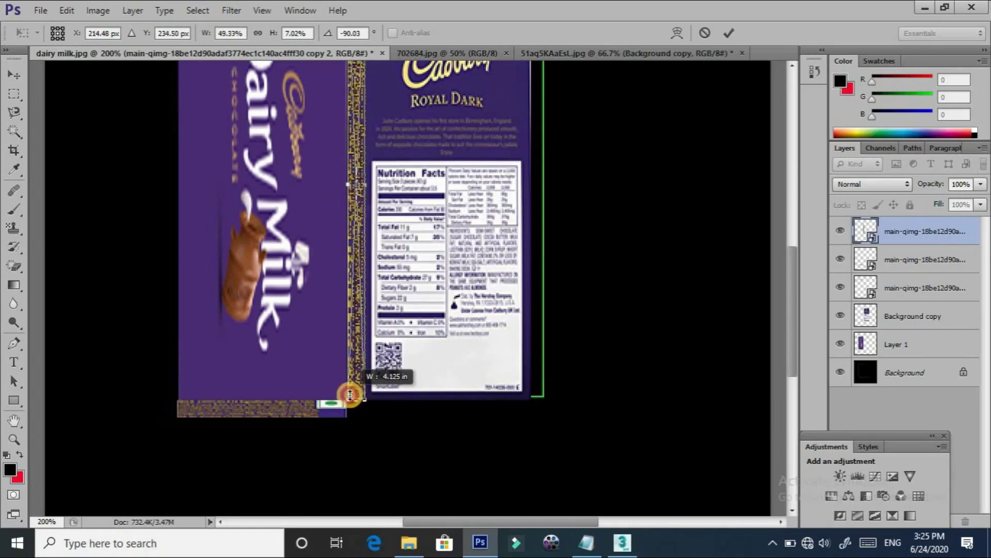
pyautogui.scroll(3, 389, 222)
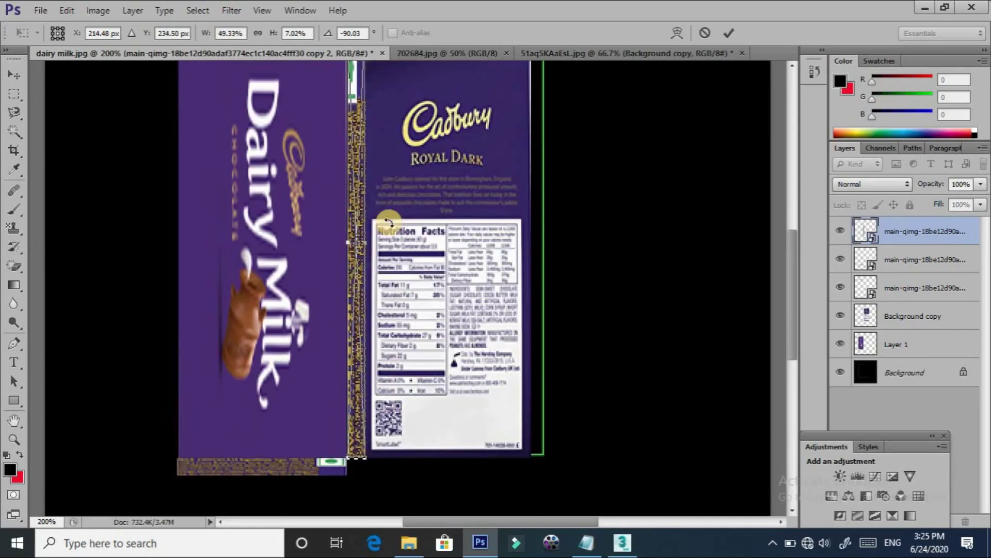
pyautogui.scroll(2, 382, 259)
pyautogui.scroll(2, 366, 361)
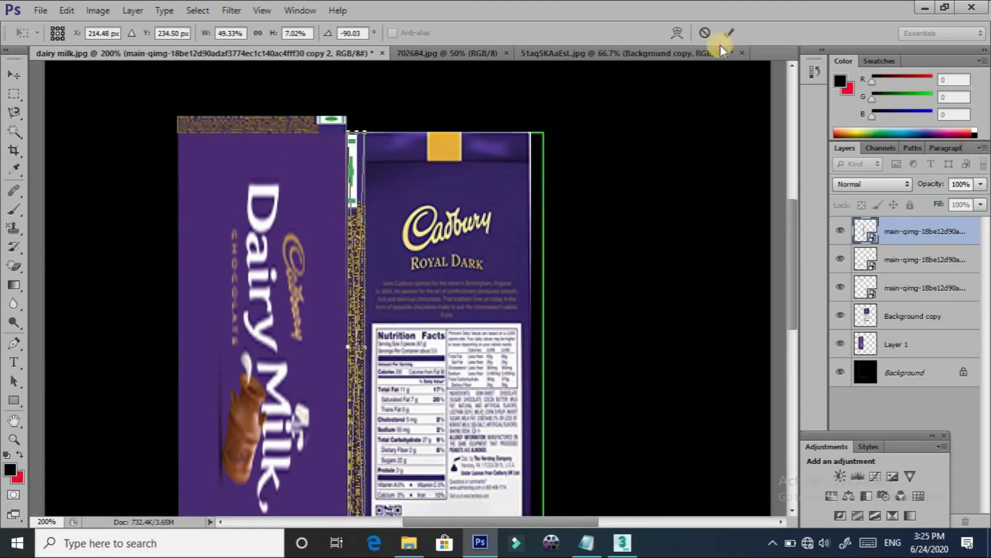
# Commit the rotation and widen the vertical strip slightly
pyautogui.press('Return')
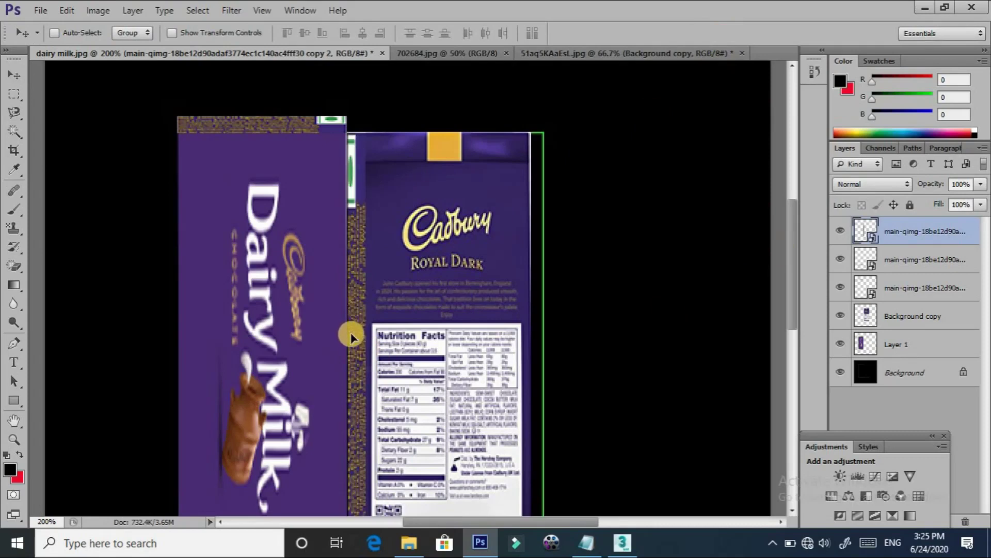
pyautogui.hotkey('ctrl', 't')
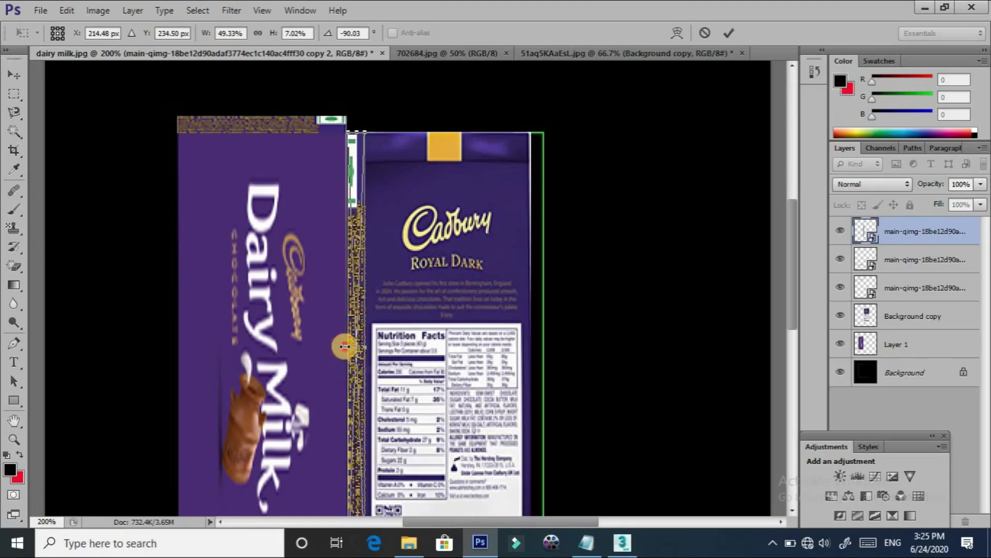
pyautogui.moveTo(344, 346); pyautogui.dragTo(342, 346)
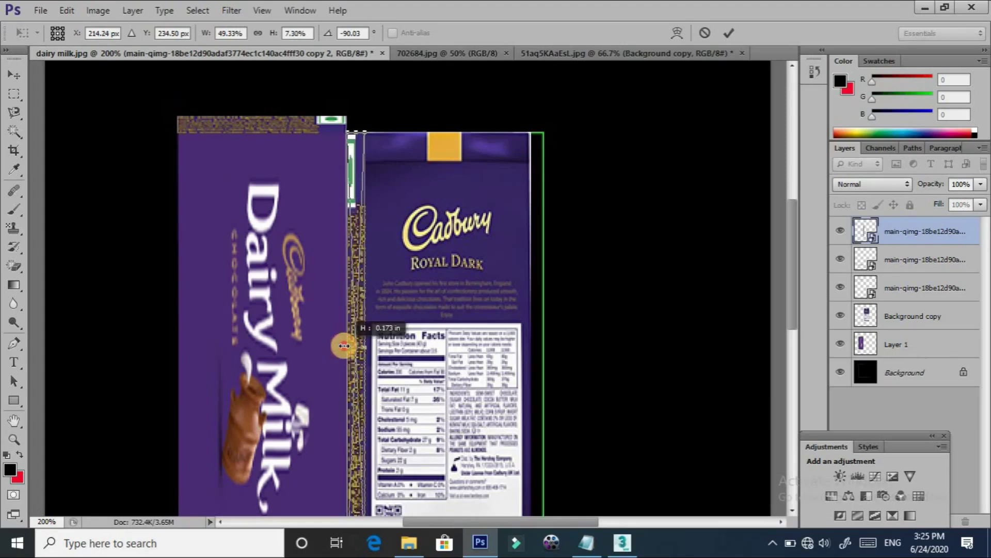
pyautogui.click(729, 33)
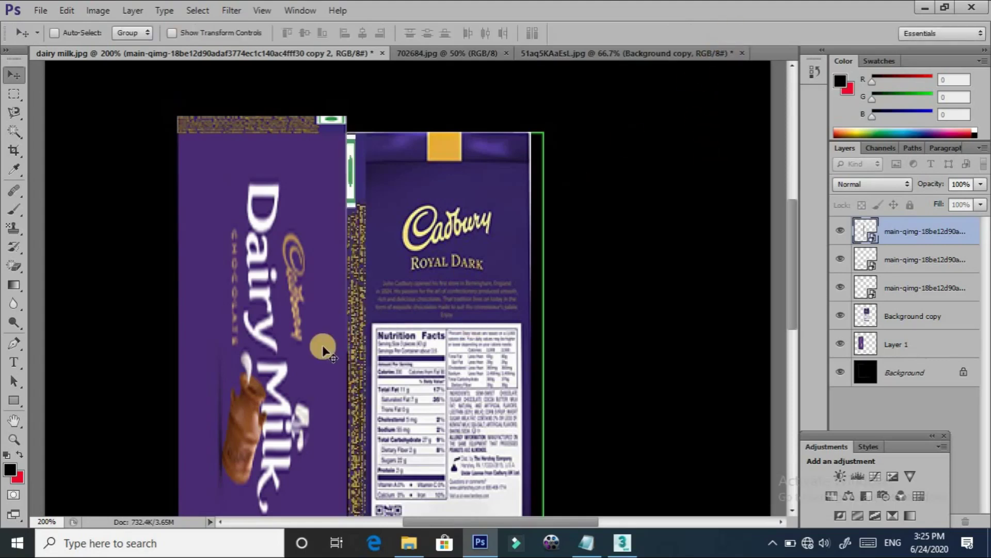
# Duplicate the patterned strip onto the Royal Dark back's right edge
pyautogui.scroll(-1, 323, 351)
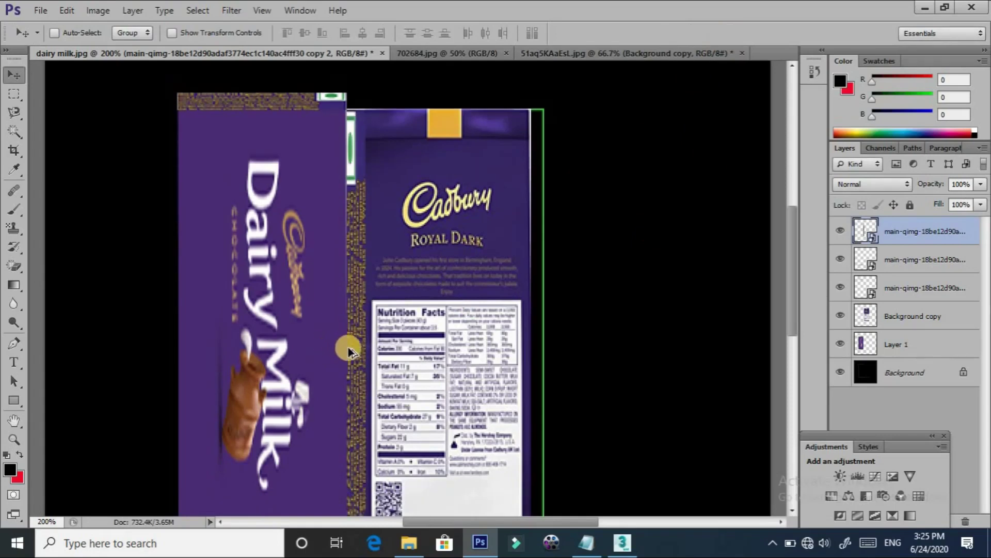
pyautogui.moveTo(449, 352); pyautogui.dragTo(540, 355)
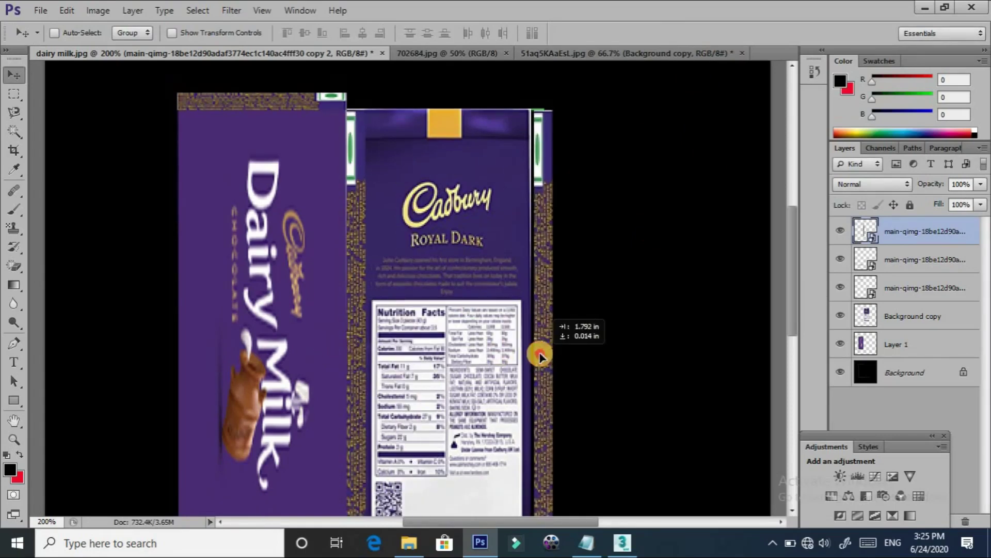
pyautogui.keyDown('alt'); pyautogui.moveTo(540, 355); pyautogui.dragTo(537, 353); pyautogui.keyUp('alt')
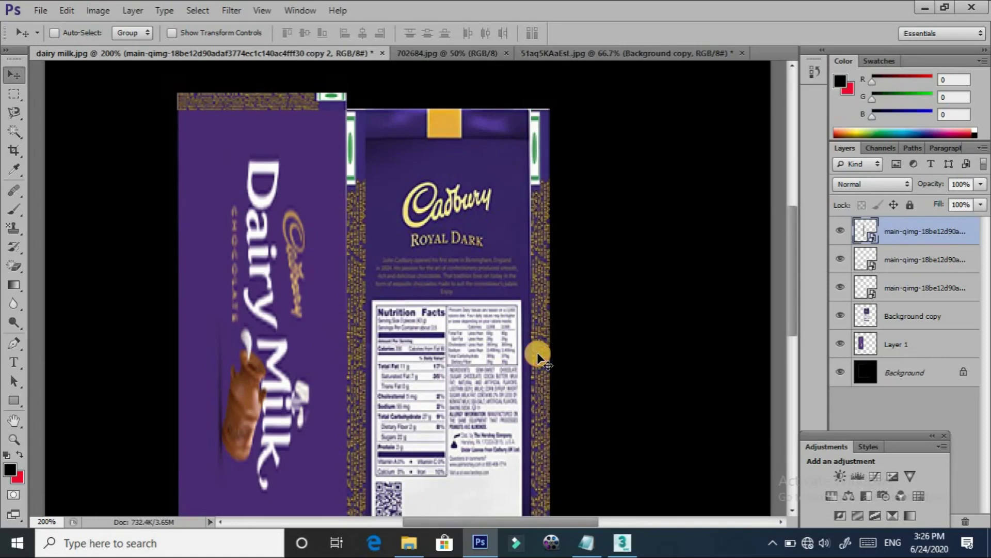
pyautogui.scroll(-2, 537, 352)
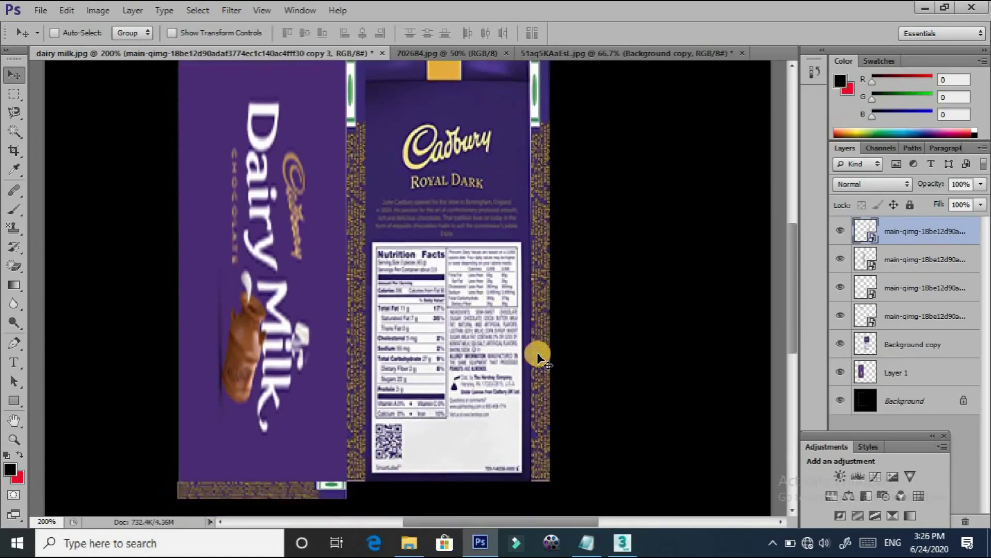
pyautogui.scroll(1, 609, 247)
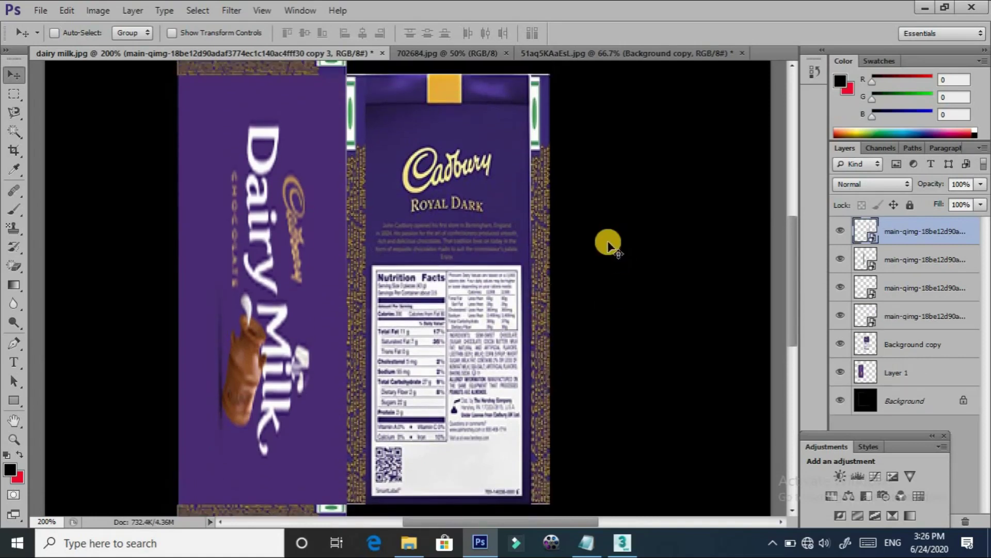
pyautogui.keyDown('alt'); pyautogui.scroll(-1, 609, 242); pyautogui.keyUp('alt')
pyautogui.click(41, 12)
pyautogui.click(90, 185)
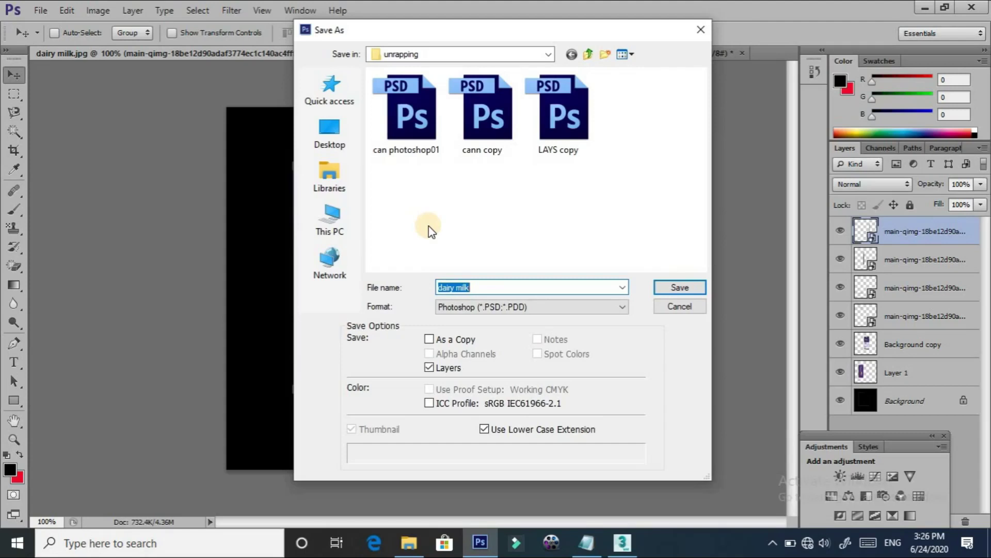
# Save the wrapper as texuire.jpg in JPEG format, accepting the default JPEG options
pyautogui.write('textire')
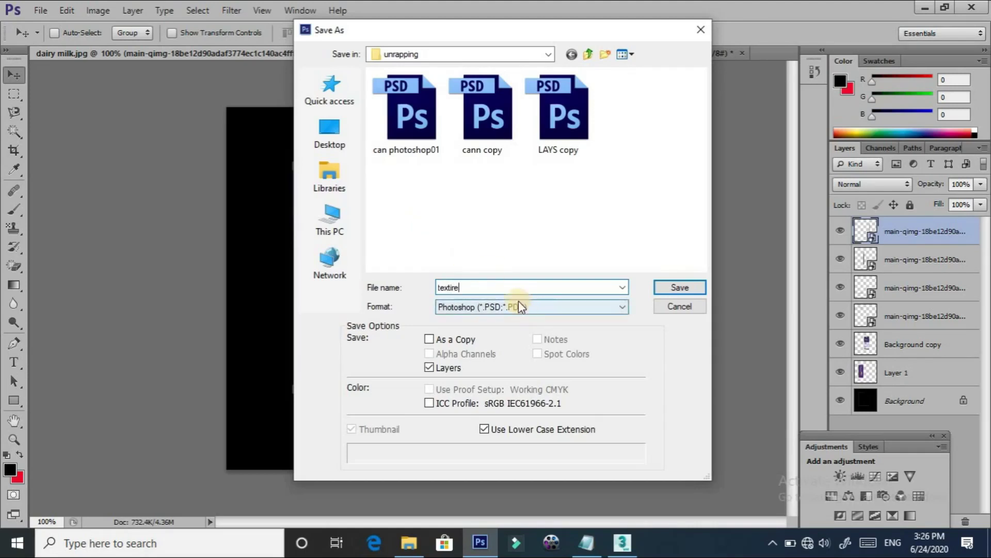
pyautogui.click(451, 287)
pyautogui.press('BackSpace')
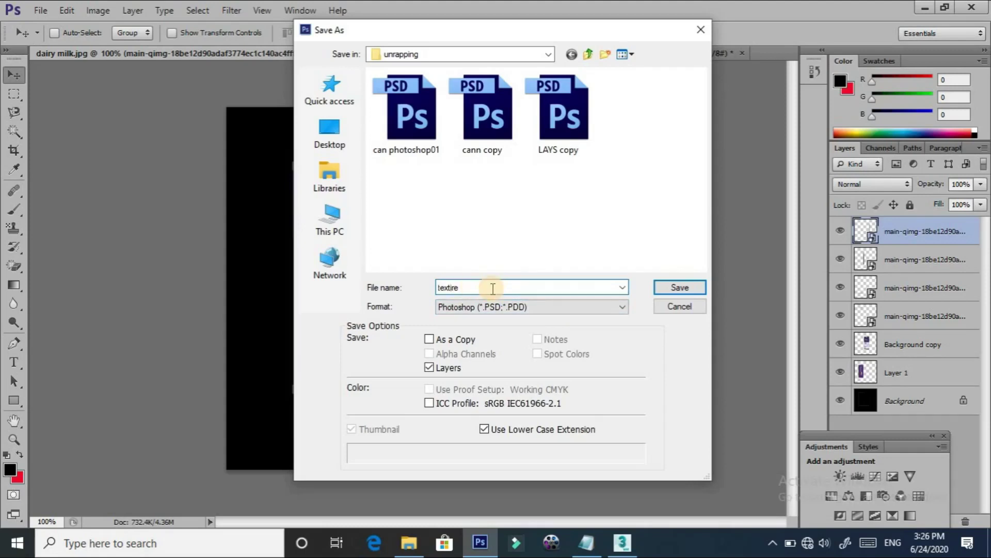
pyautogui.write('i')
pyautogui.click(513, 287)
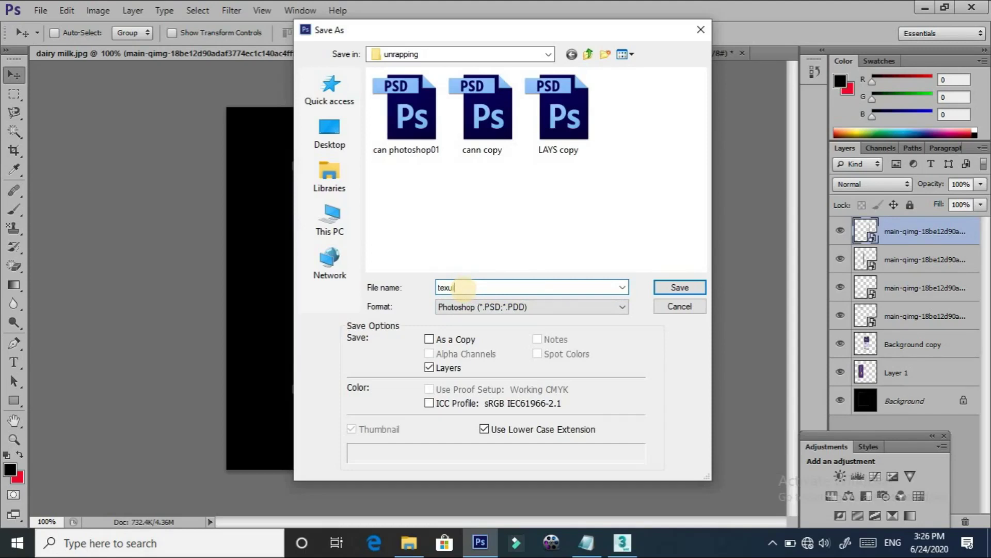
pyautogui.click(584, 307)
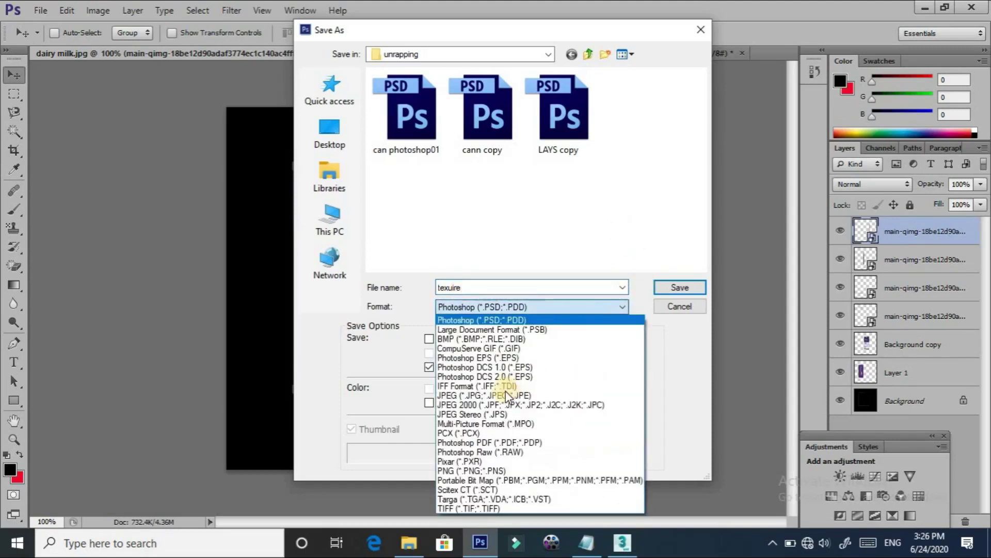
pyautogui.click(532, 395)
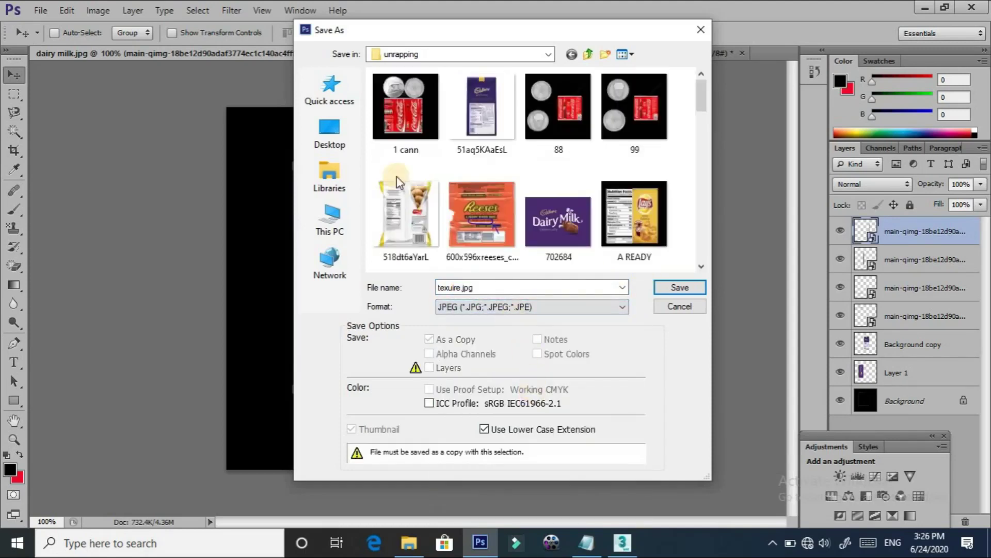
pyautogui.click(681, 287)
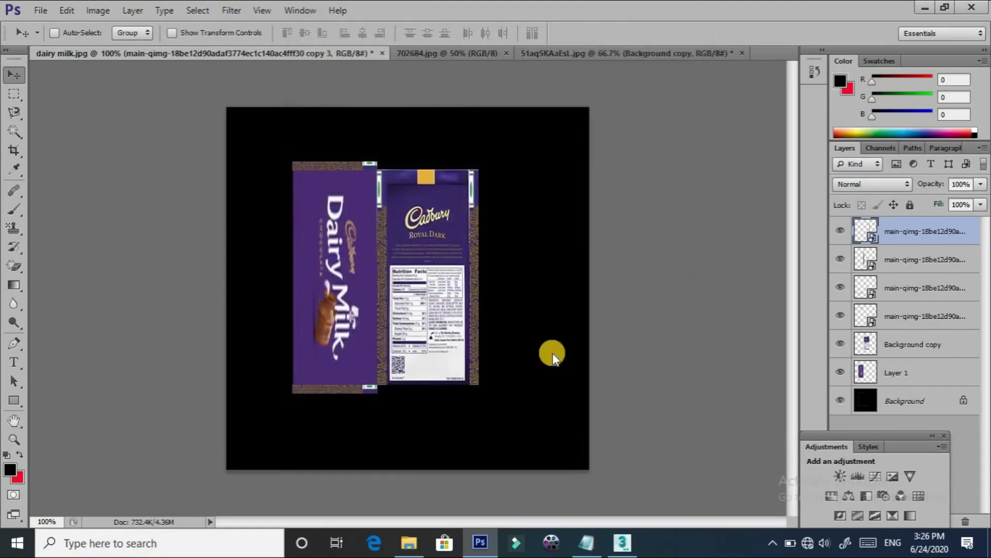
pyautogui.click(572, 135)
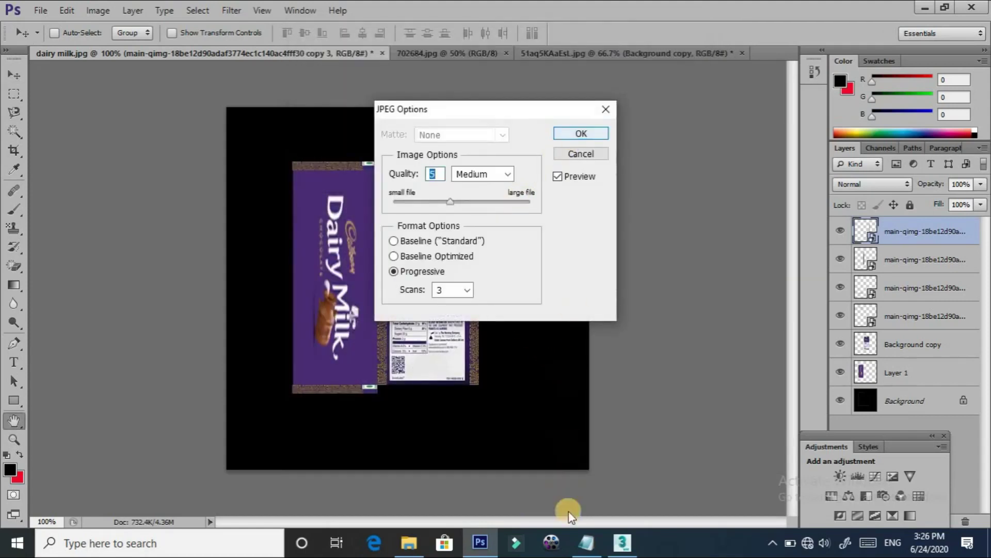
pyautogui.click(618, 545)
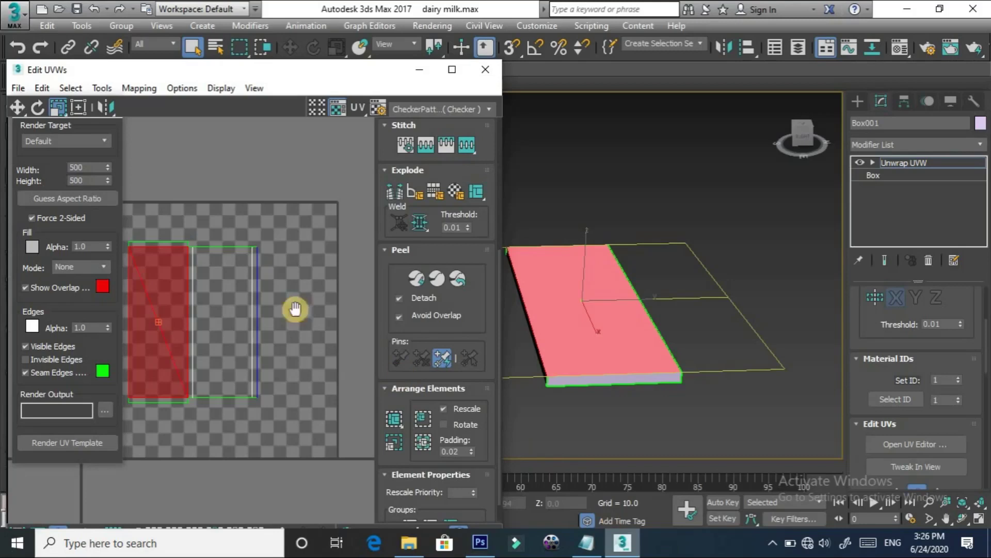
# Give material slot 2 a Bitmap diffuse map loaded from texuire.jpg
pyautogui.click(429, 68)
pyautogui.click(862, 101)
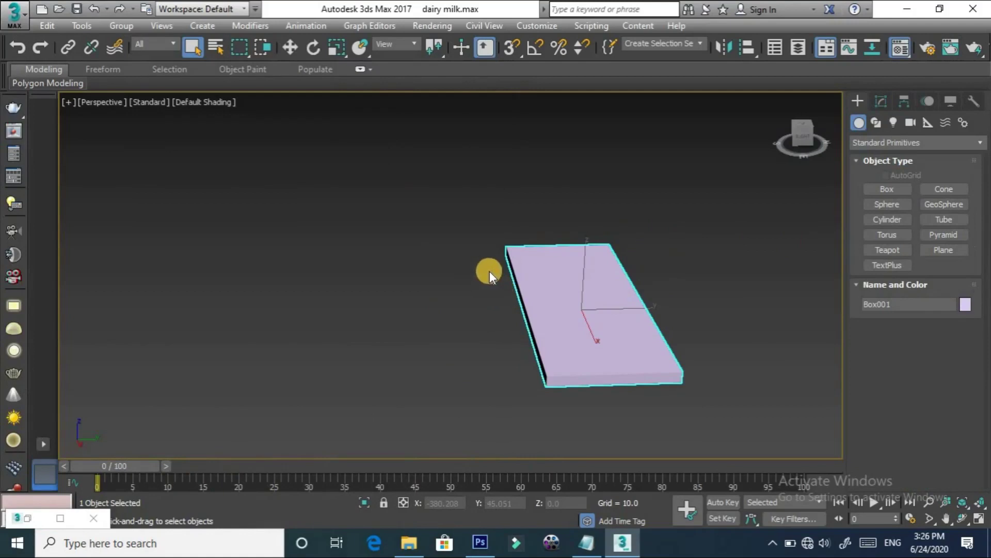
pyautogui.press('m')
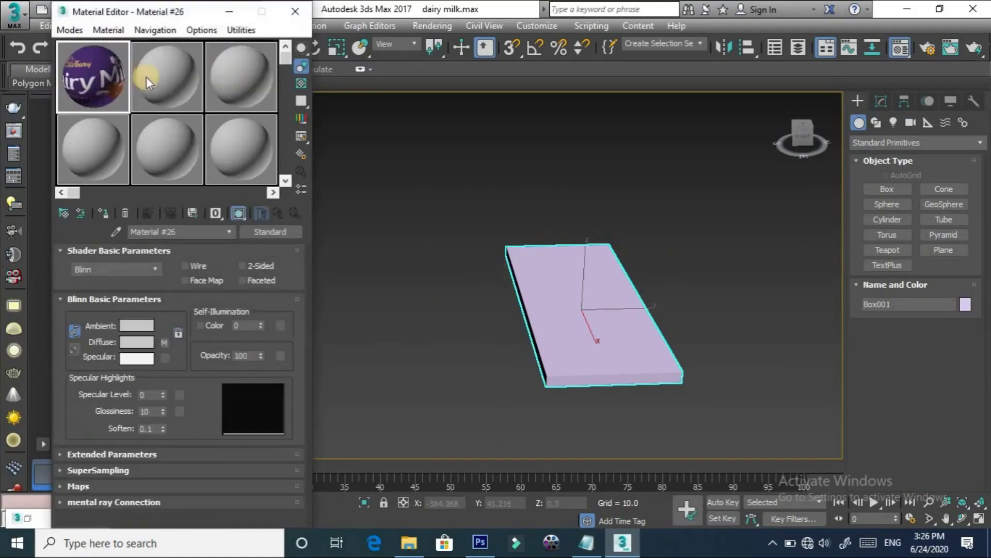
pyautogui.click(182, 89)
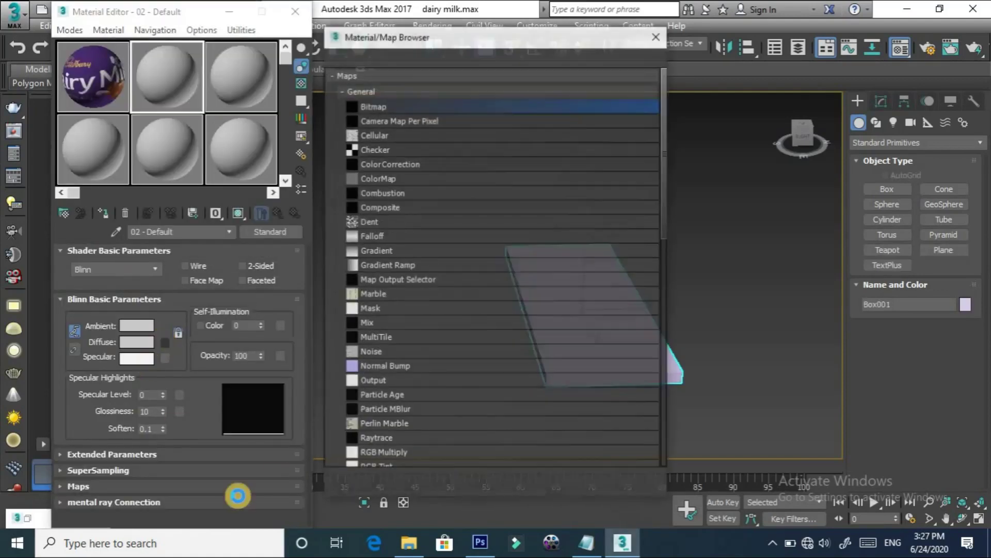
pyautogui.doubleClick(436, 103)
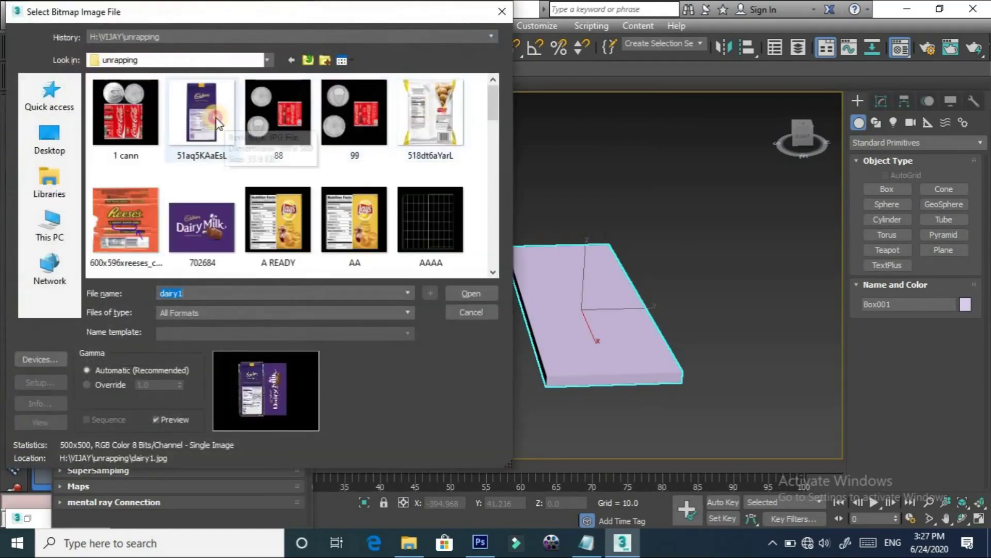
pyautogui.click(216, 123)
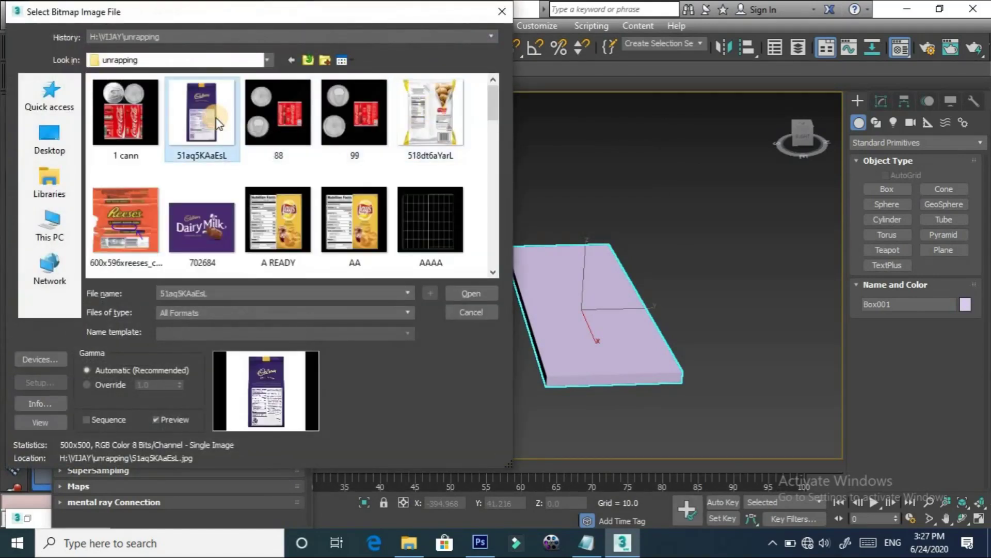
pyautogui.press('t')
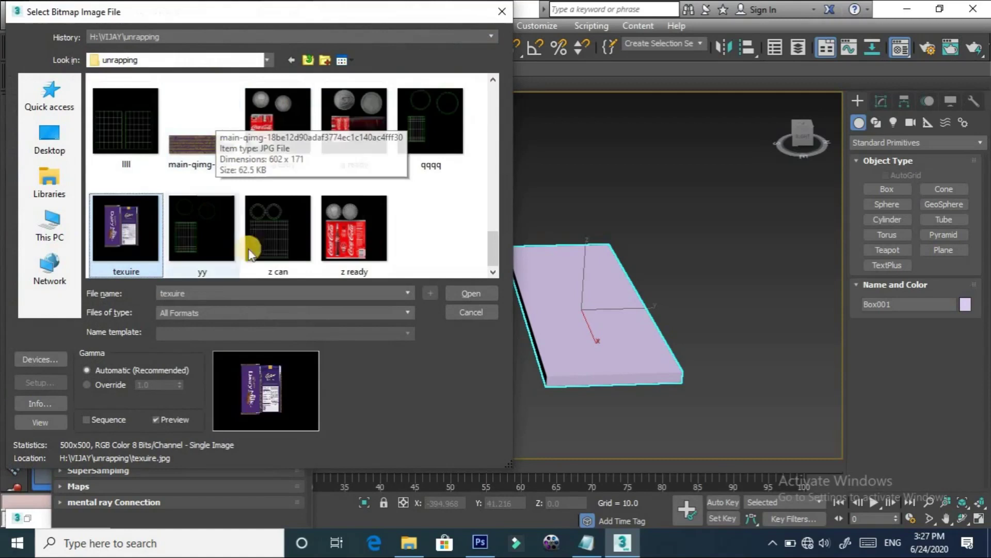
pyautogui.click(120, 236)
pyautogui.doubleClick(120, 237)
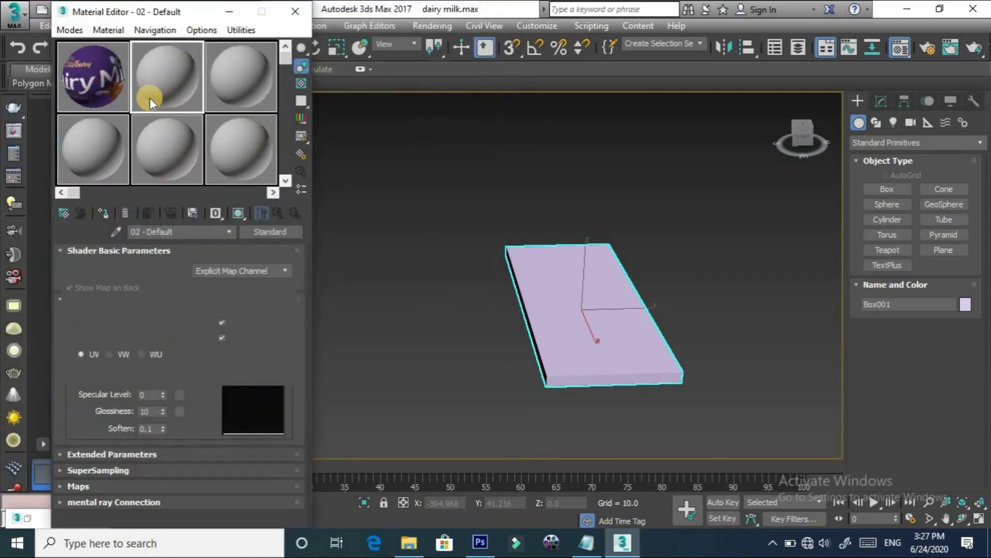
pyautogui.click(160, 67)
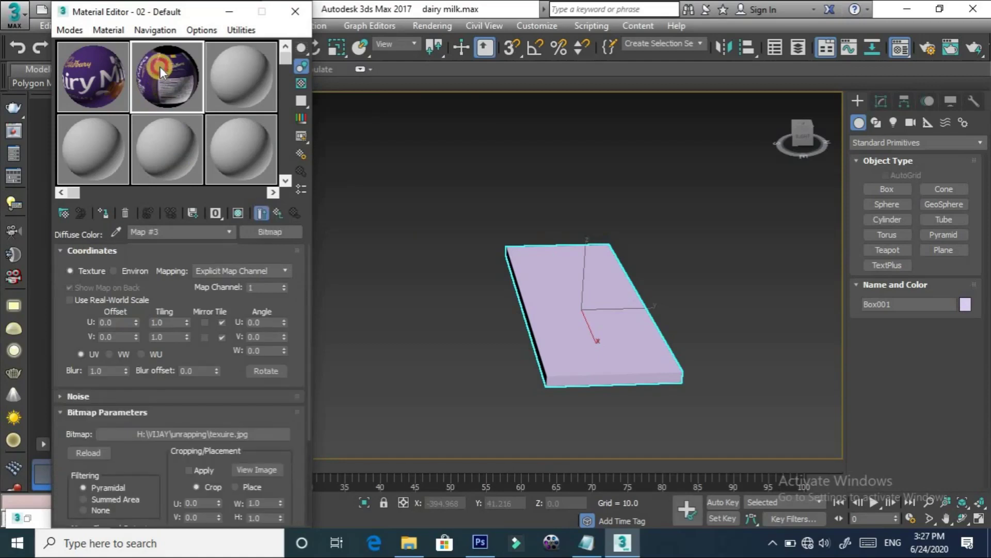
# Assign the texuire material to the box and show the texture in the viewport
pyautogui.moveTo(160, 67); pyautogui.dragTo(568, 325)
pyautogui.click(238, 213)
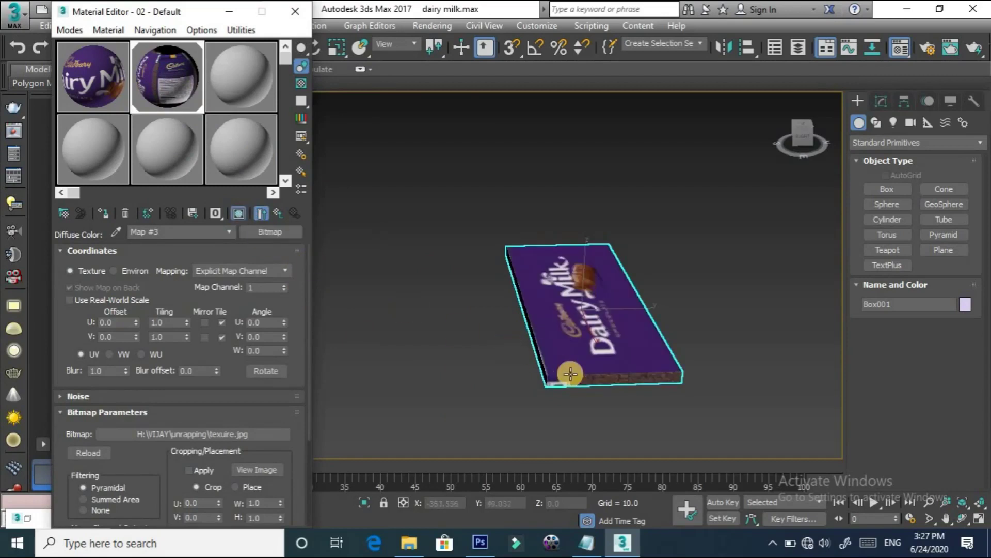
pyautogui.keyDown('alt'); pyautogui.moveTo(569, 373); pyautogui.dragTo(287, 363, button='middle'); pyautogui.keyUp('alt')
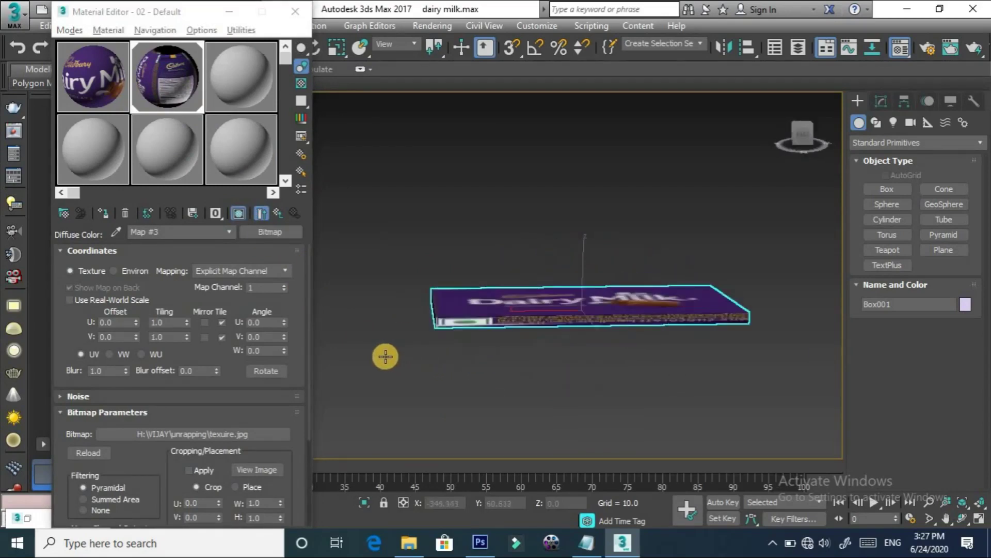
pyautogui.keyDown('alt'); pyautogui.moveTo(287, 363); pyautogui.dragTo(257, 385, button='middle'); pyautogui.keyUp('alt')
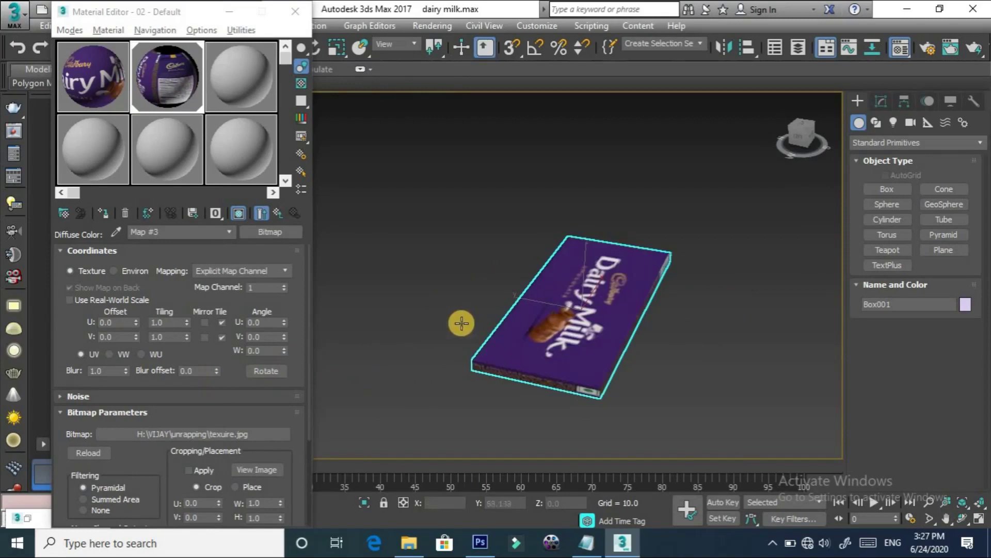
# Orbit and zoom to check the Royal Dark back and Dairy Milk front, then render
pyautogui.keyDown('alt'); pyautogui.moveTo(493, 265); pyautogui.dragTo(501, 251, button='middle'); pyautogui.keyUp('alt')
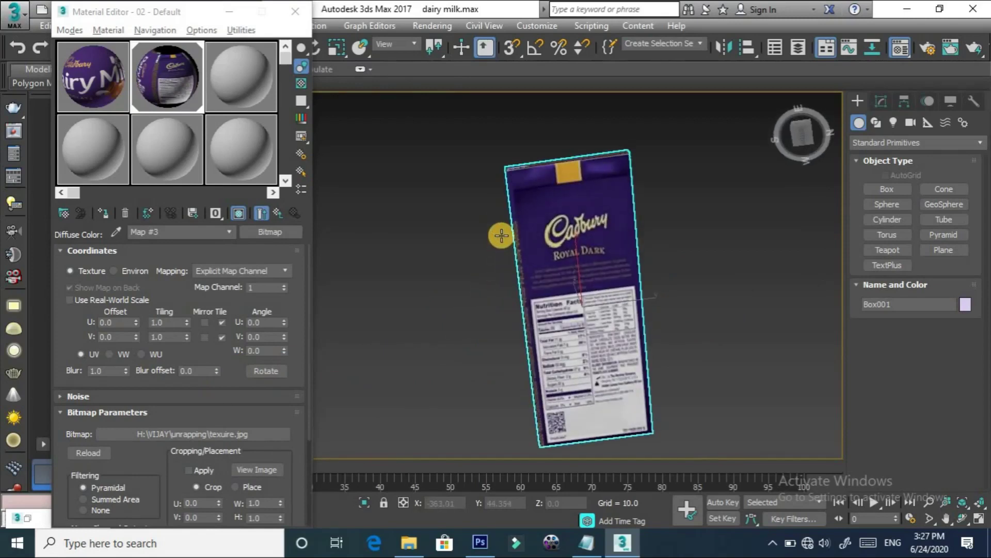
pyautogui.moveTo(469, 374)
pyautogui.keyDown('alt'); pyautogui.mouseDown(button='middle')
pyautogui.moveTo(398, 390)
pyautogui.moveTo(557, 340)
pyautogui.mouseUp(button='middle'); pyautogui.keyUp('alt')
pyautogui.scroll(2, 557, 337)
pyautogui.scroll(2, 557, 336)
pyautogui.scroll(-3, 517, 390)
pyautogui.scroll(-2, 518, 391)
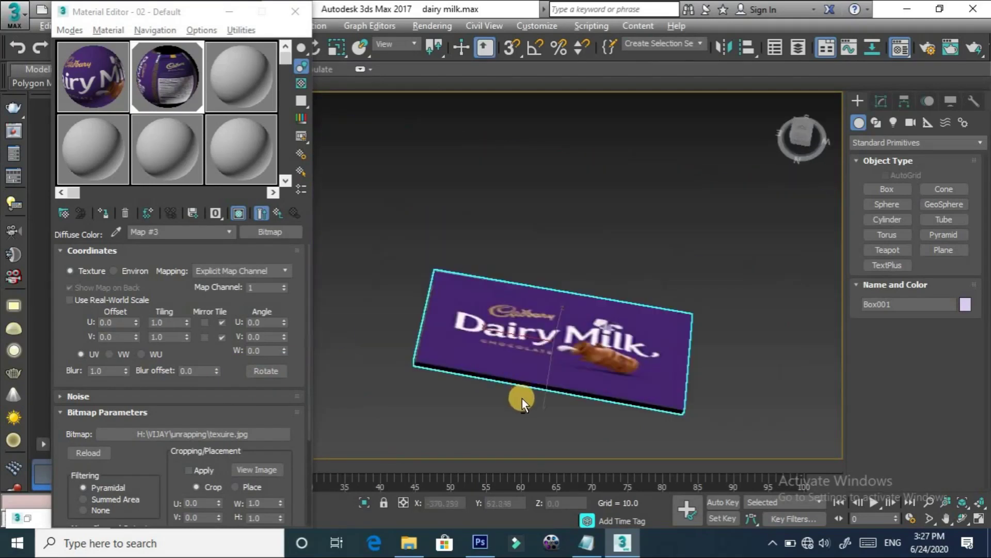
pyautogui.keyDown('alt'); pyautogui.moveTo(522, 398); pyautogui.dragTo(527, 422, button='middle'); pyautogui.keyUp('alt')
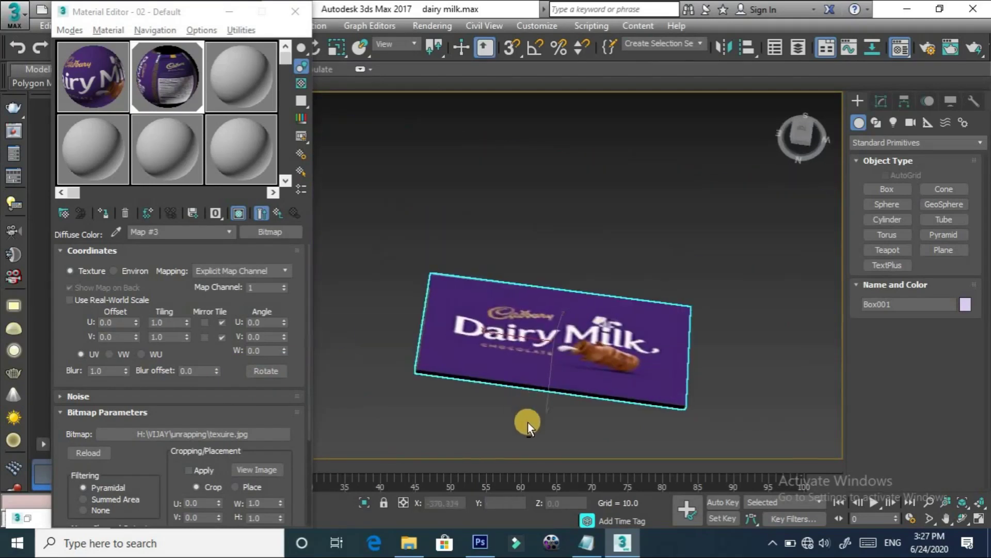
pyautogui.click(973, 50)
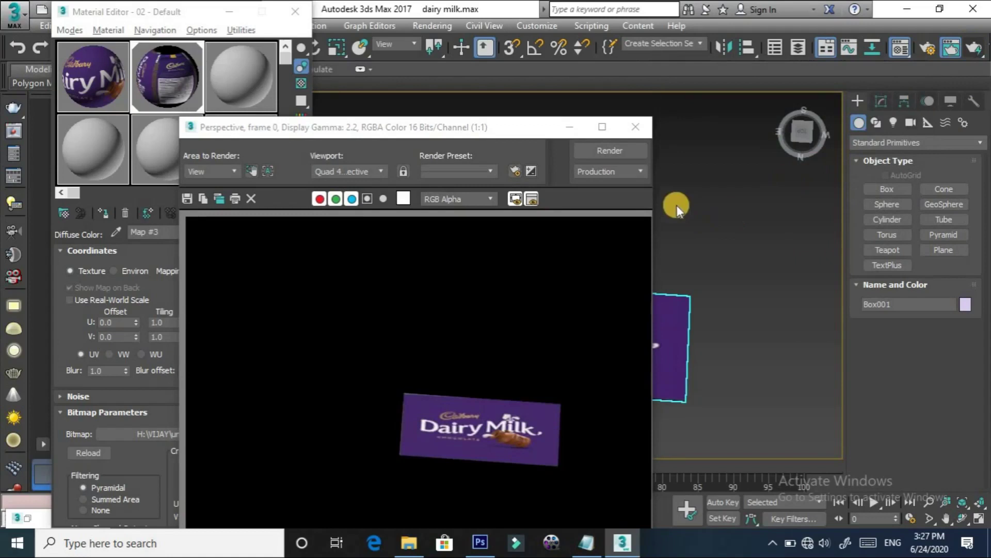
# Close the rendered frame window and render the Perspective view again
pyautogui.click(635, 129)
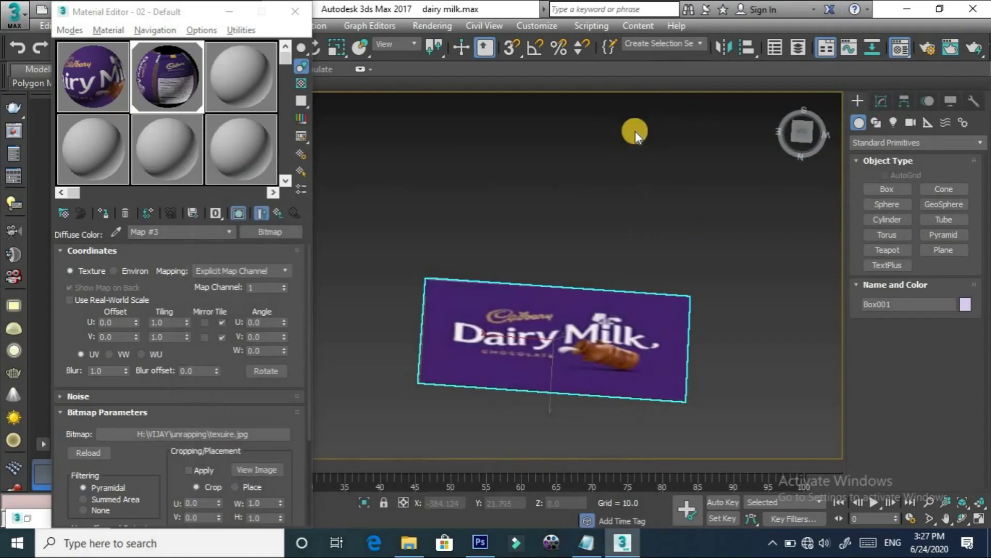
pyautogui.click(977, 48)
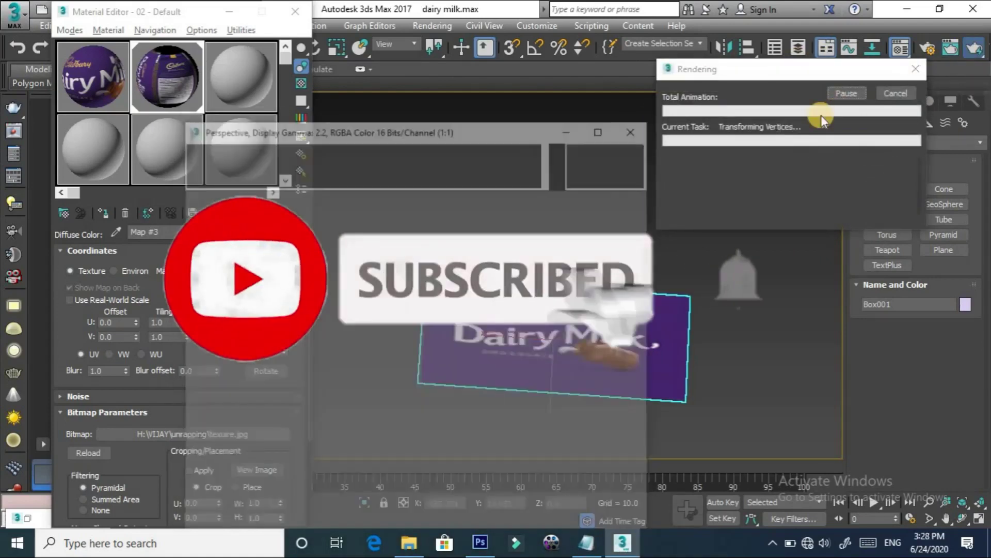